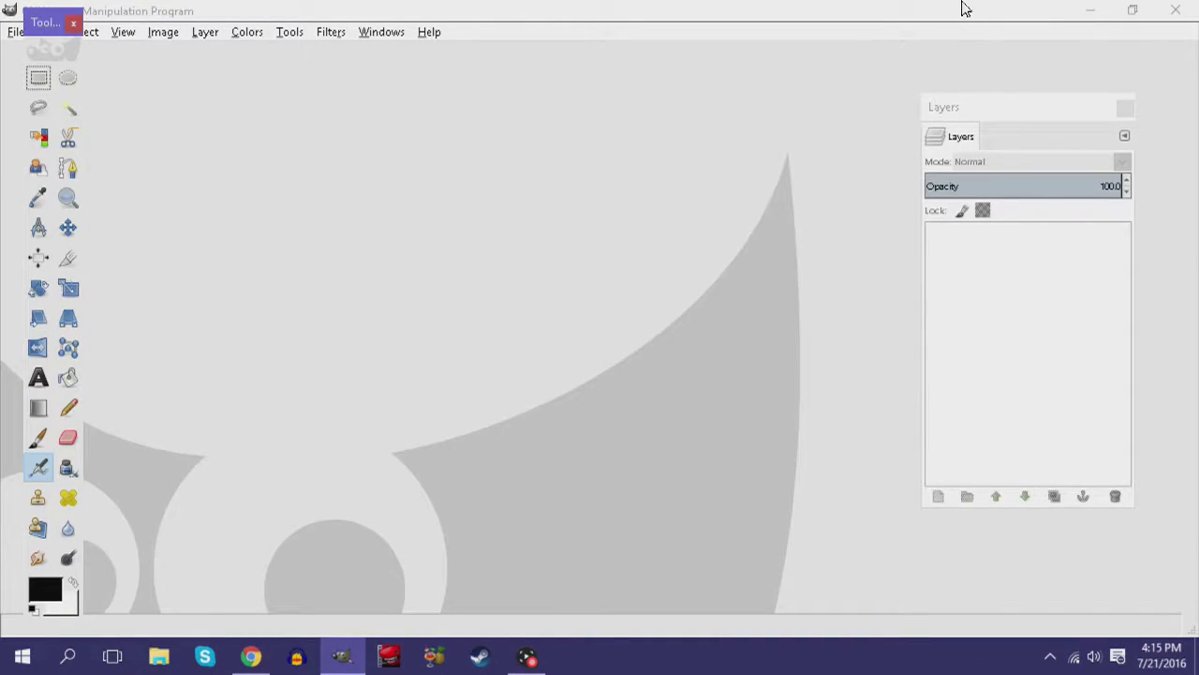
Create a new blank image 1280 pixels wide and 720 pixels high.
left_click(15, 31)
left_click(39, 56)
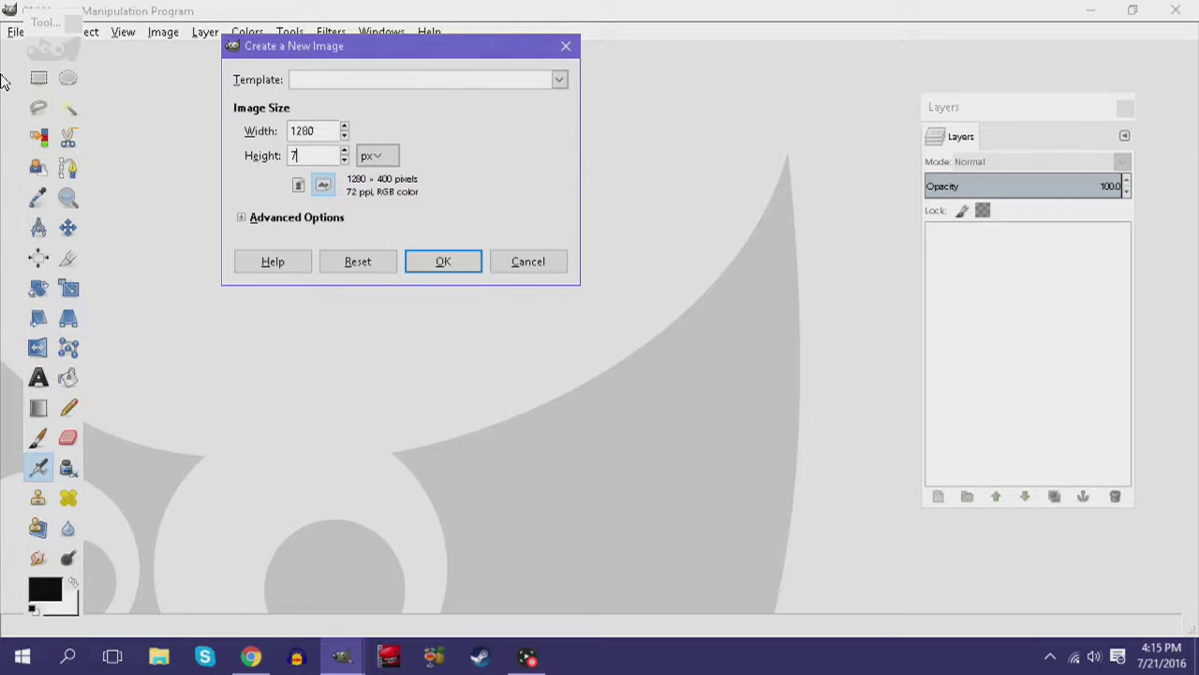
type("720")
key("Return")
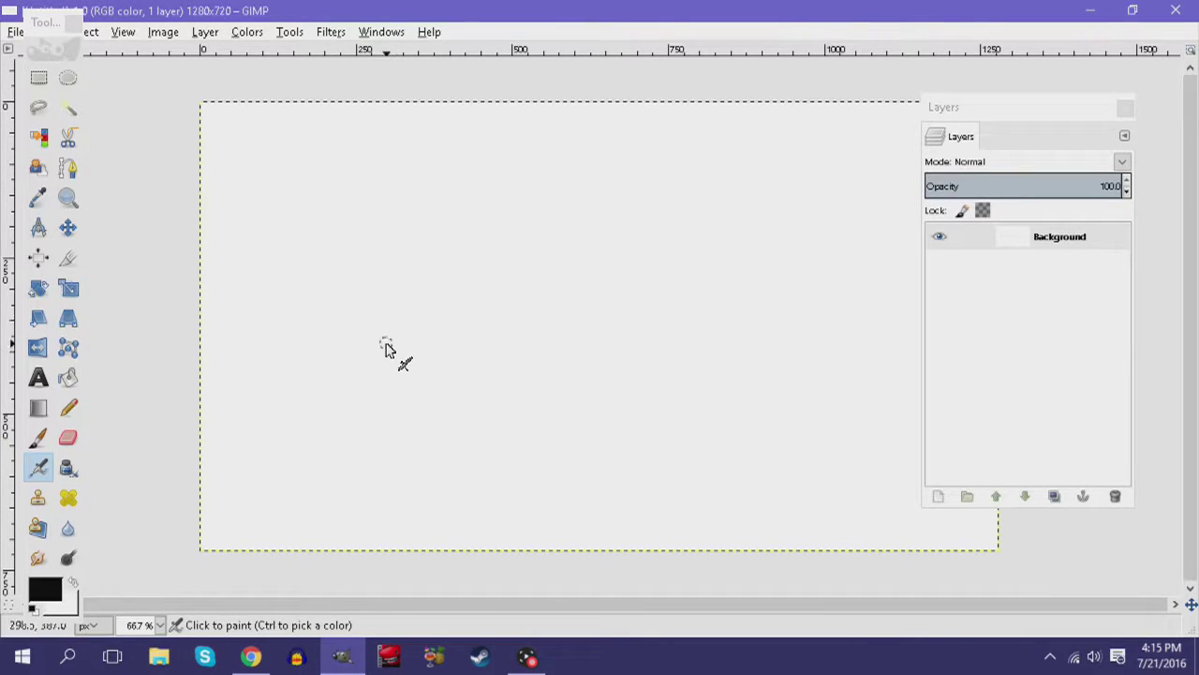
Switch to Chrome and run a Google image search for "rainbow six siege background".
left_click(250, 656)
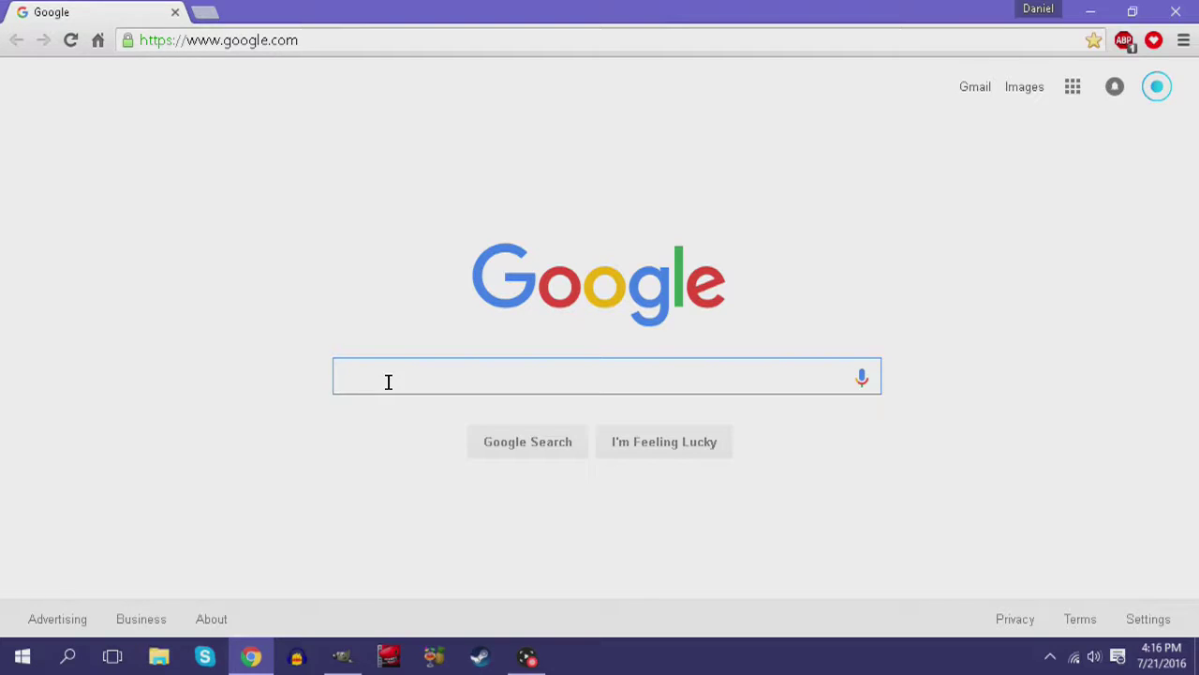
type("rainbow six")
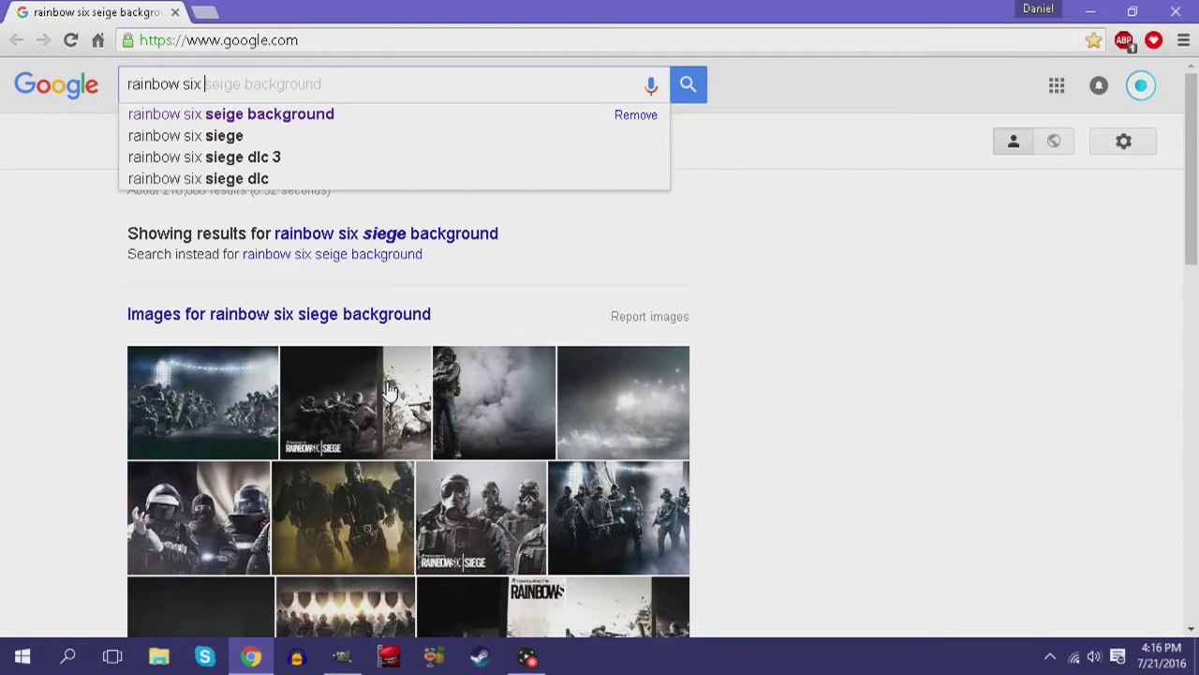
key("Down")
key("Return")
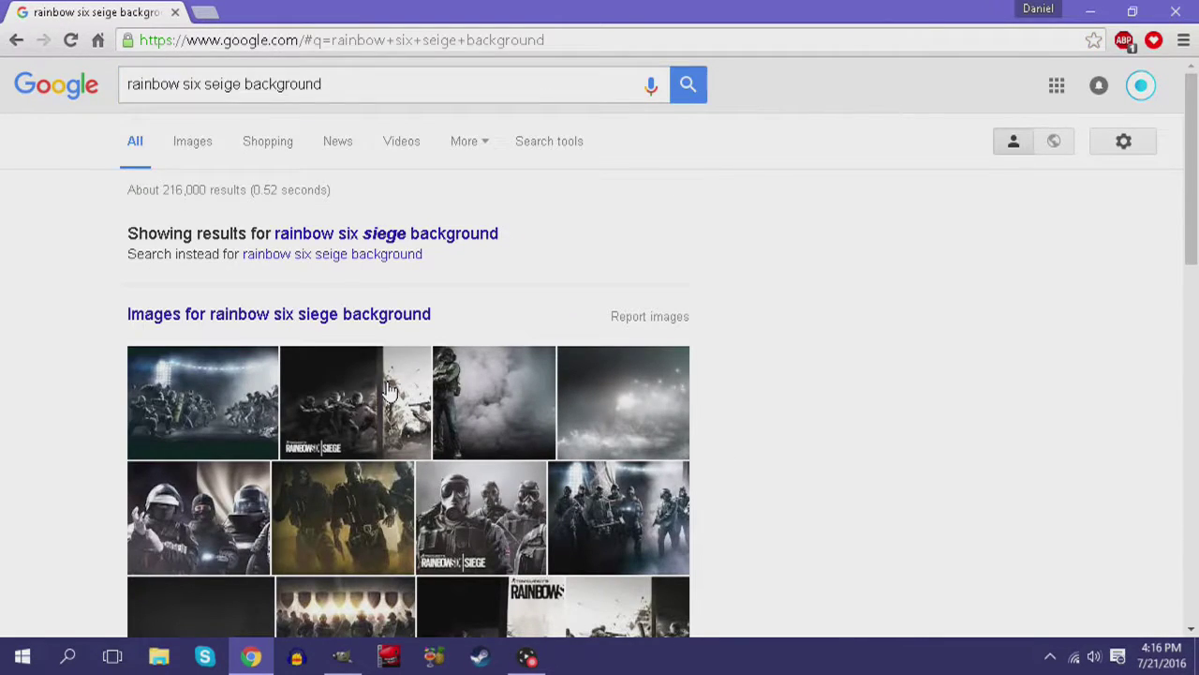
left_click(193, 143)
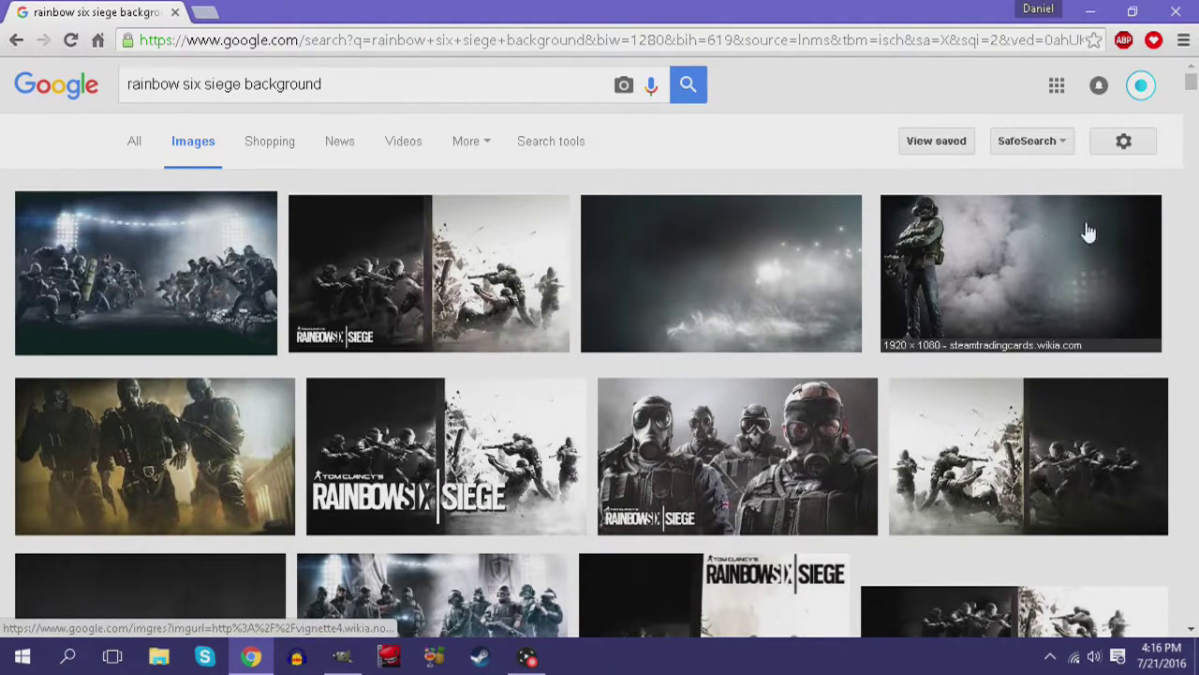
Open the half-dark, half-light Rainbow Six Siege wallpaper from the image results and save it to Pictures as R6Siege_Wallpapers_KA_1600x900.jpg.
left_click_drag(1190, 85, 1190, 113)
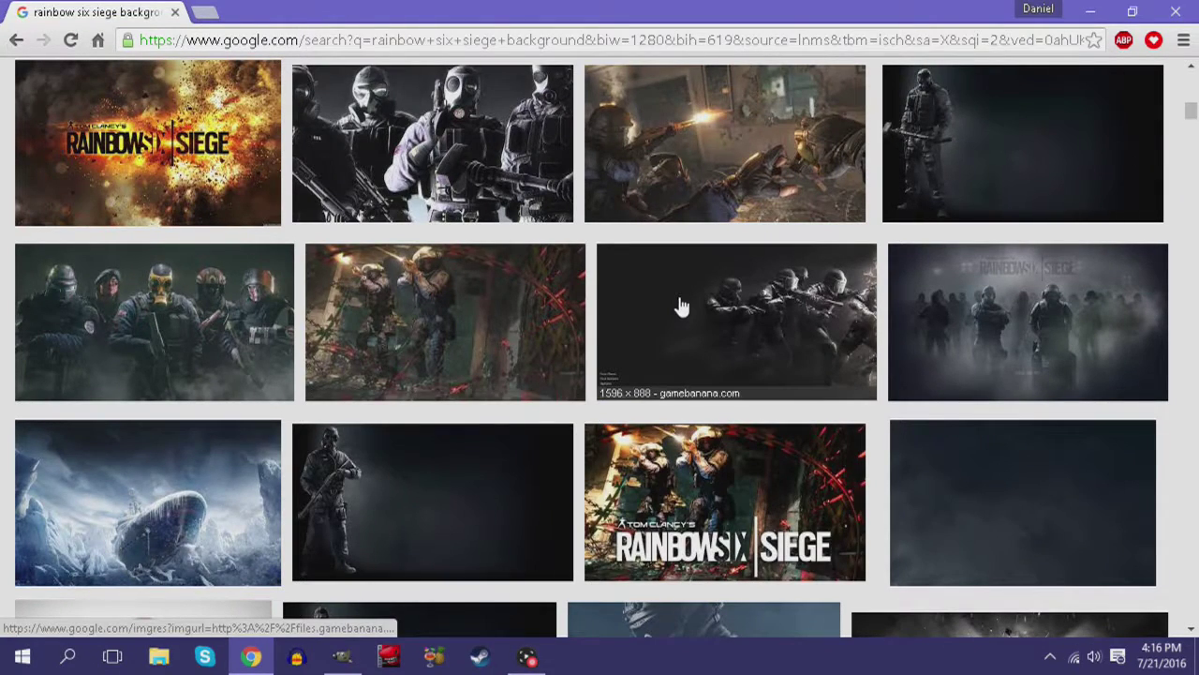
scroll(835, 456, "down", 2)
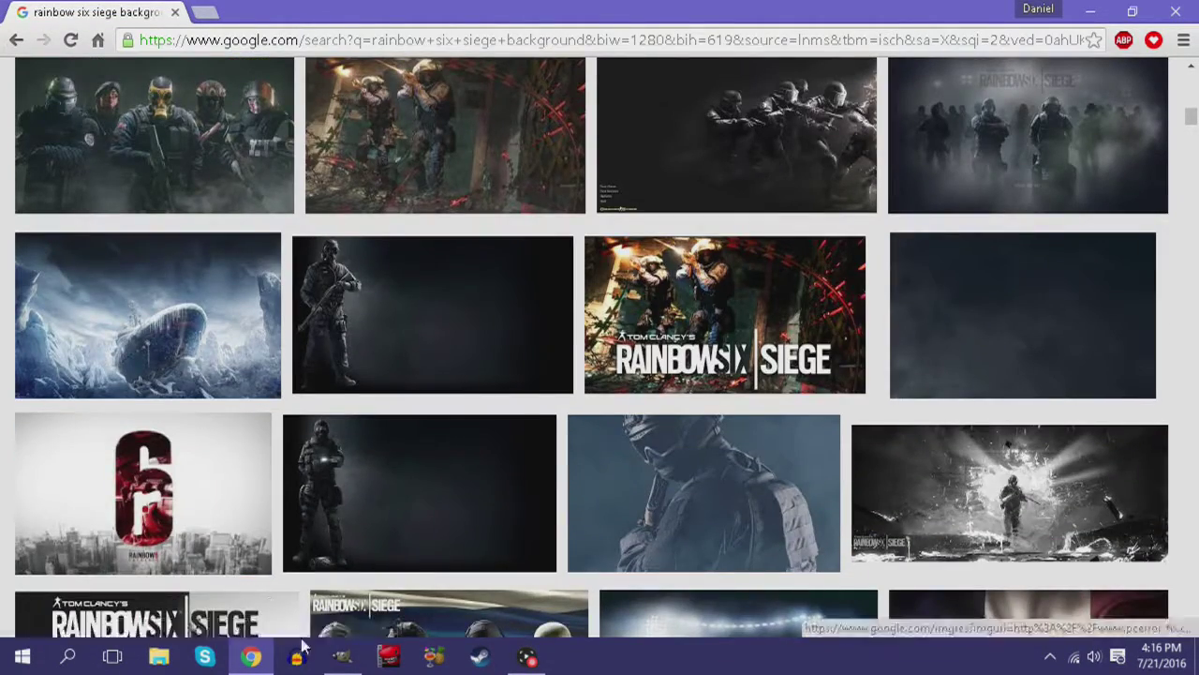
left_click(334, 661)
left_click(250, 655)
scroll(682, 461, "up", 2)
scroll(682, 461, "up", 5)
left_click(324, 274)
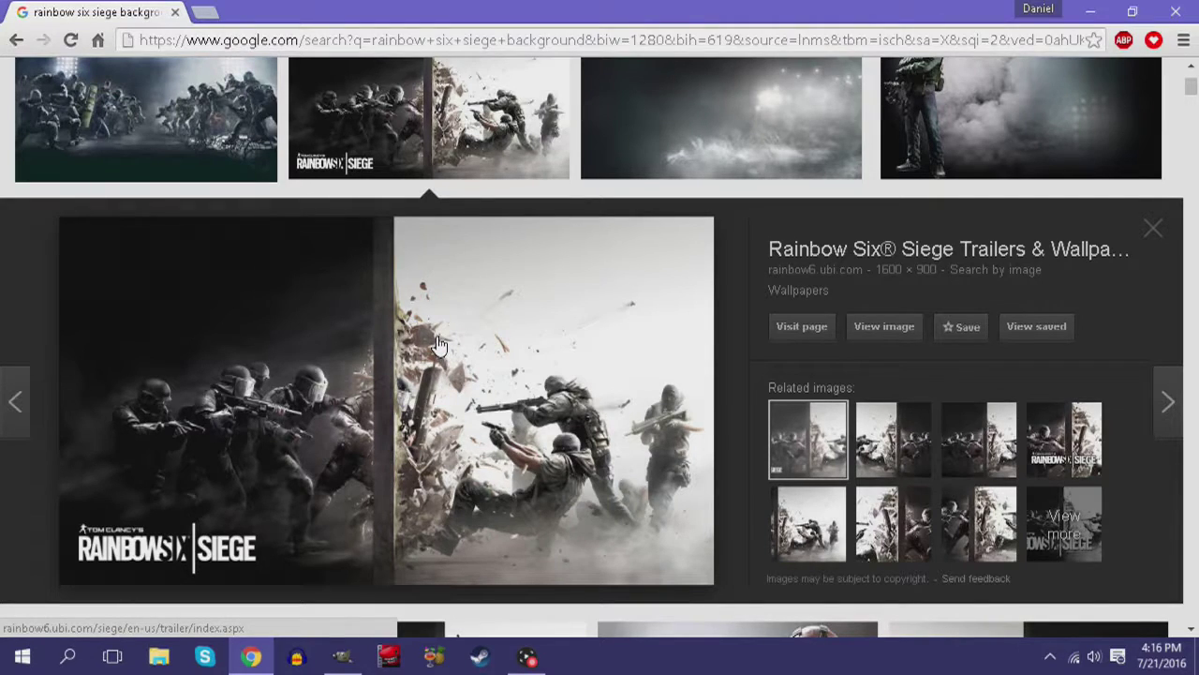
right_click(279, 345)
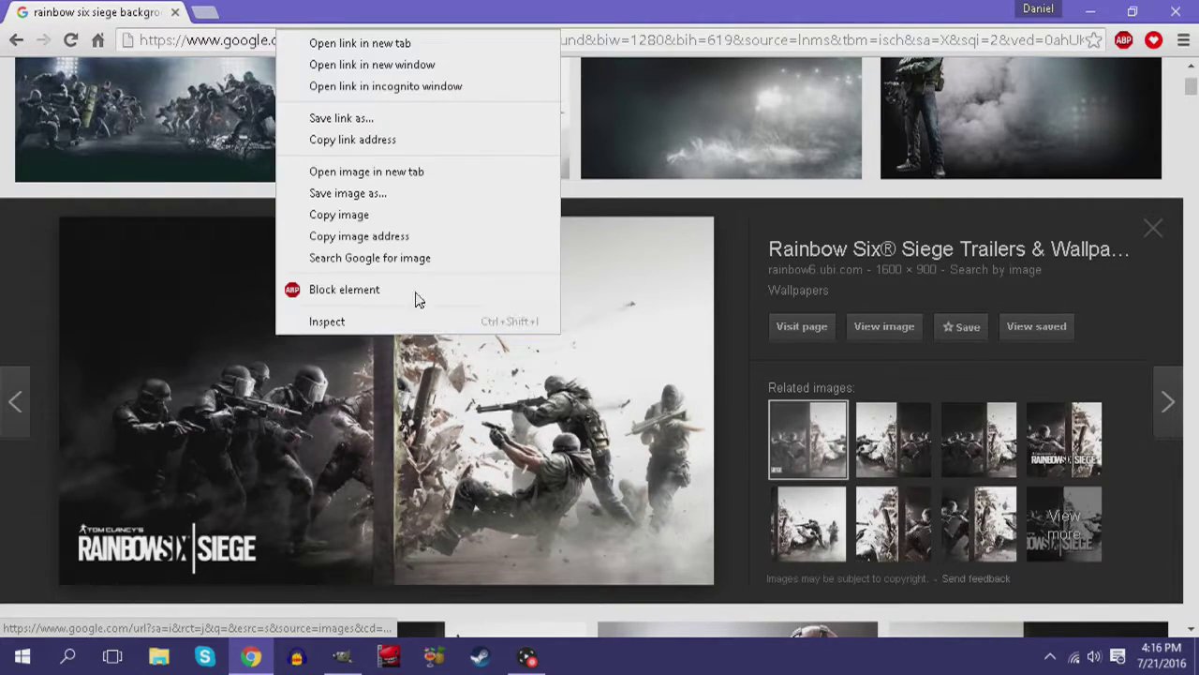
left_click(361, 194)
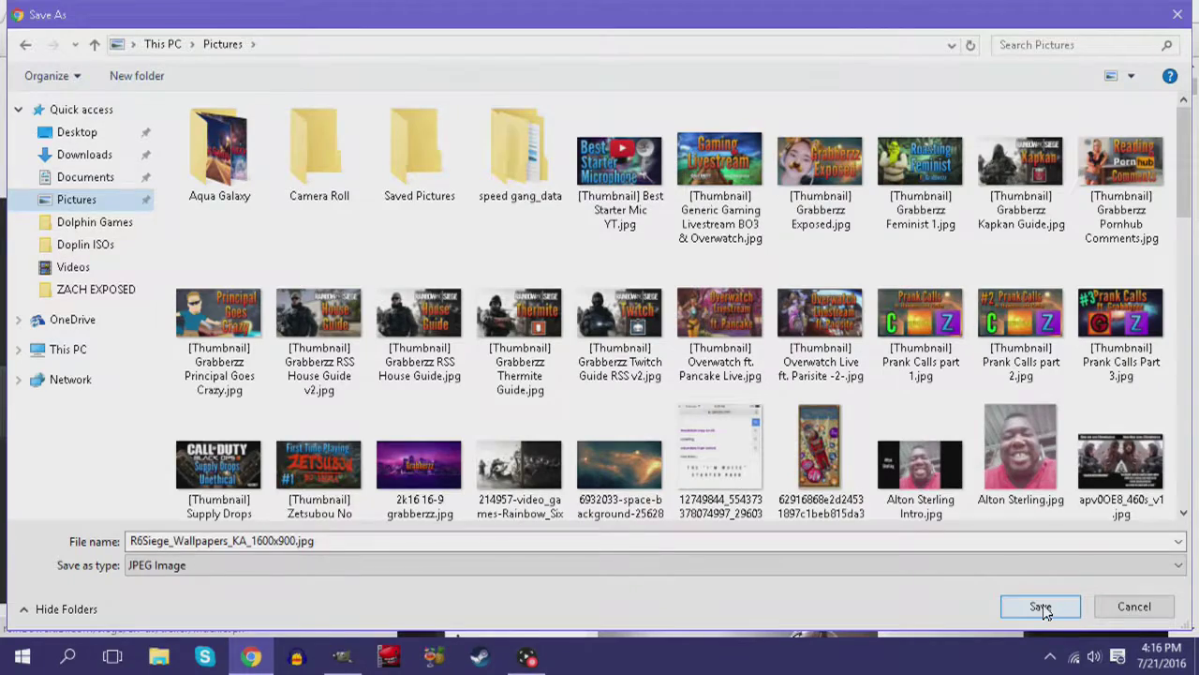
left_click(1041, 609)
Bring the downloaded wallpaper into the GIMP image as a new layer and move the Layers window further off the canvas.
left_click_drag(94, 616, 478, 325)
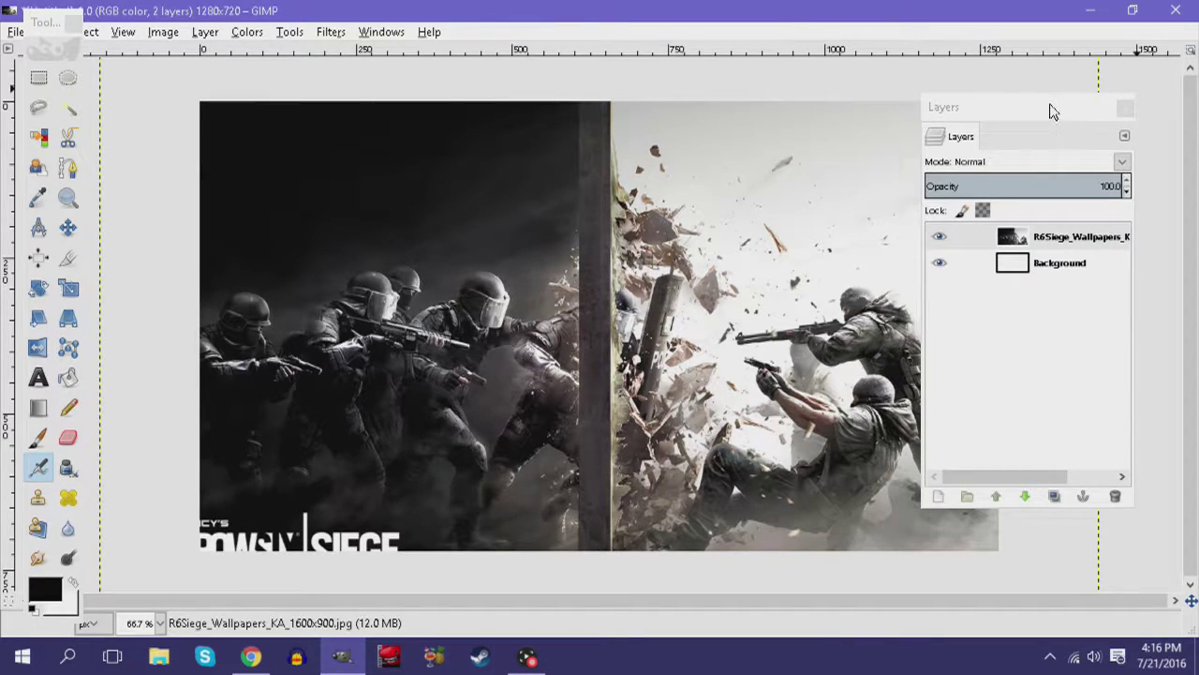
left_click_drag(961, 105, 1040, 107)
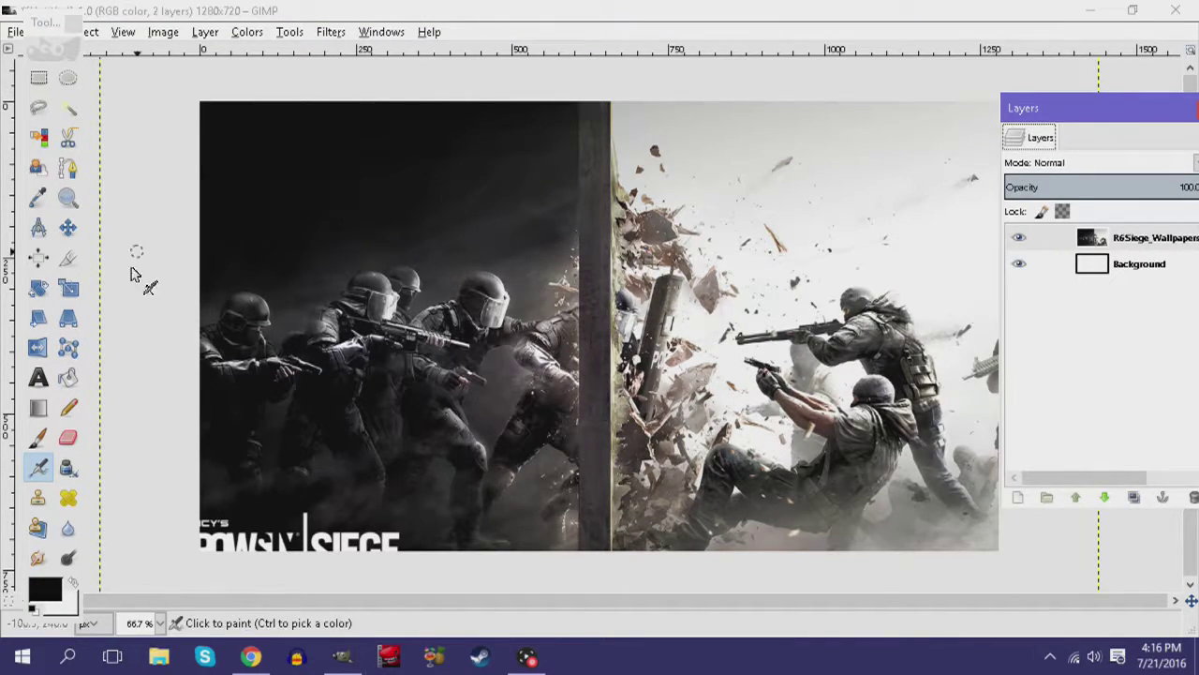
Scale the wallpaper layer down proportionally to about 1421 × 800 pixels from its lower-left corner.
left_click(71, 290)
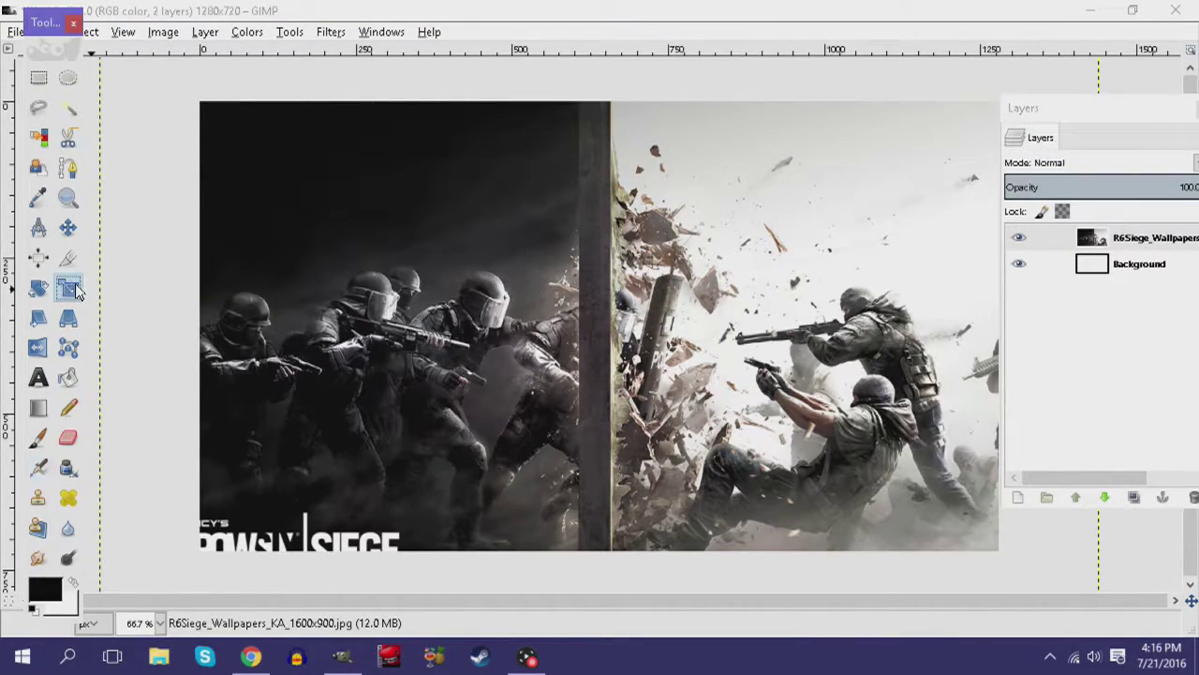
left_click(348, 208)
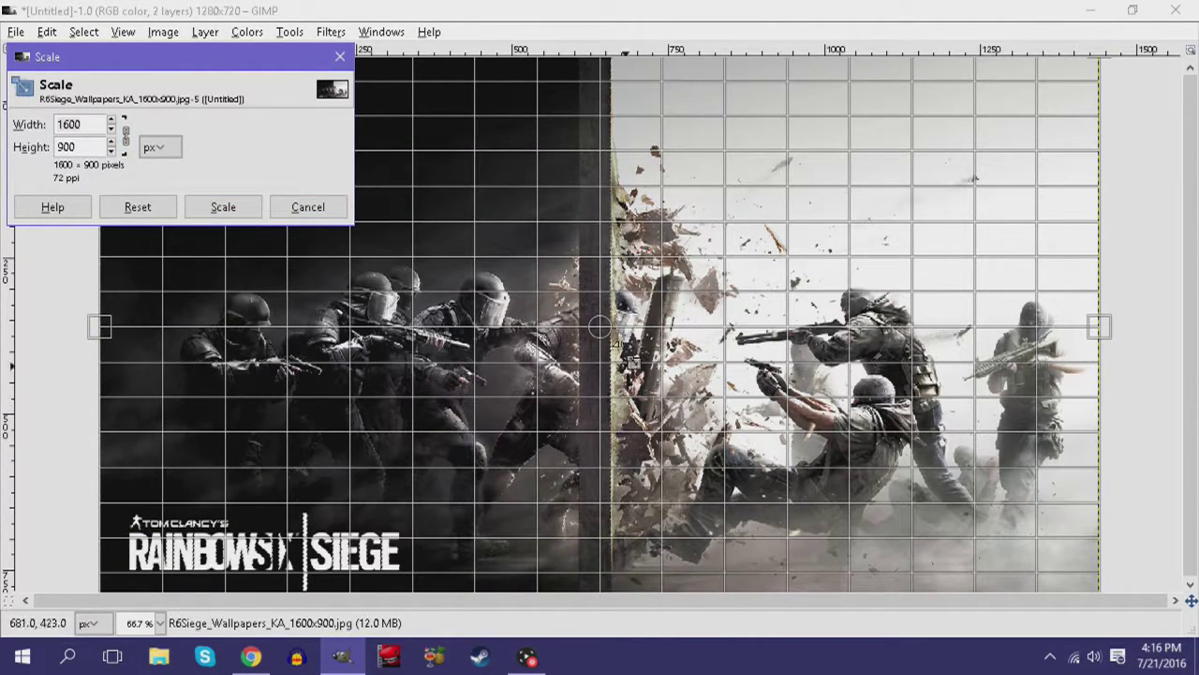
left_click_drag(150, 506, 249, 500)
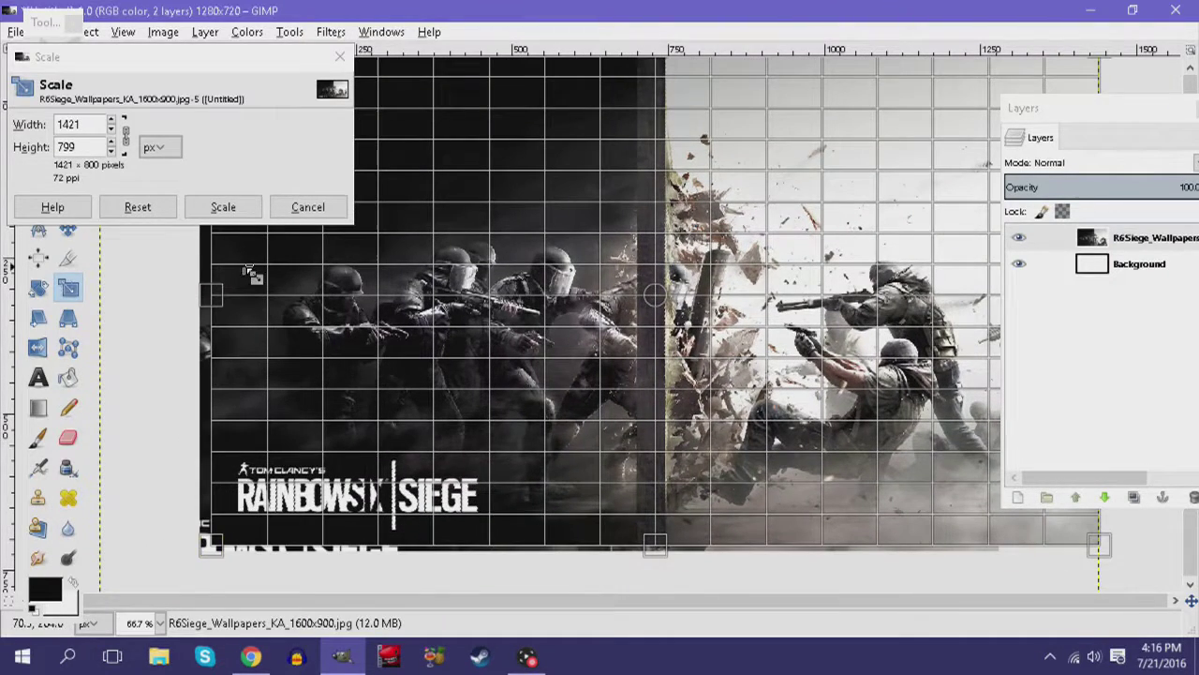
left_click(229, 207)
Clear the Layers window off the canvas and scale the wallpaper layer down to about 1327 × 746 pixels from its upper-right corner.
left_click_drag(1162, 110, 581, 107)
left_click(612, 101)
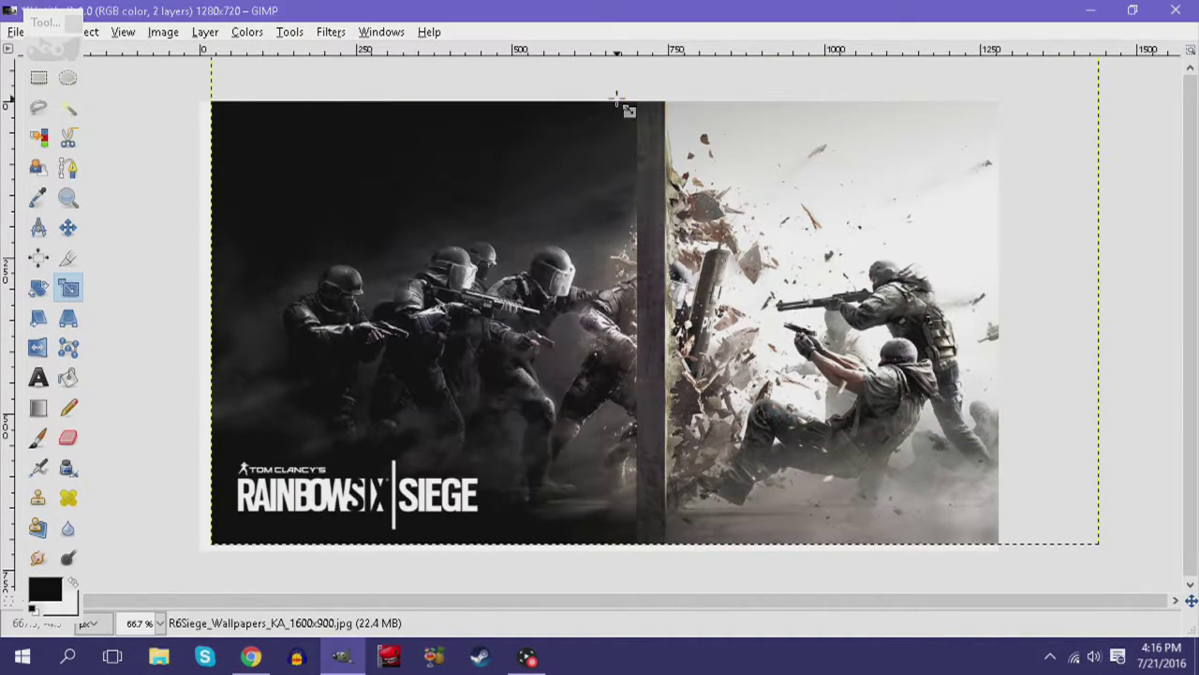
left_click(583, 323)
left_click_drag(1097, 118, 1038, 79)
left_click(223, 207)
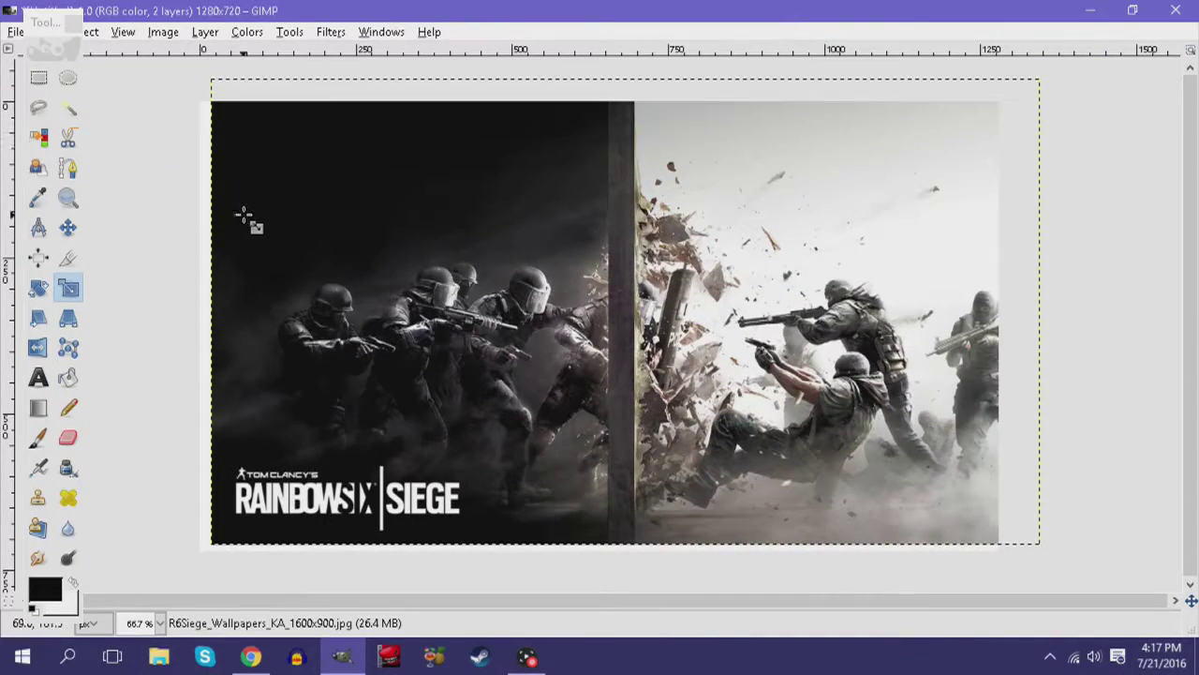
Enlarge the wallpaper layer slightly from its two lower corners so that it covers the whole canvas.
left_click(366, 225)
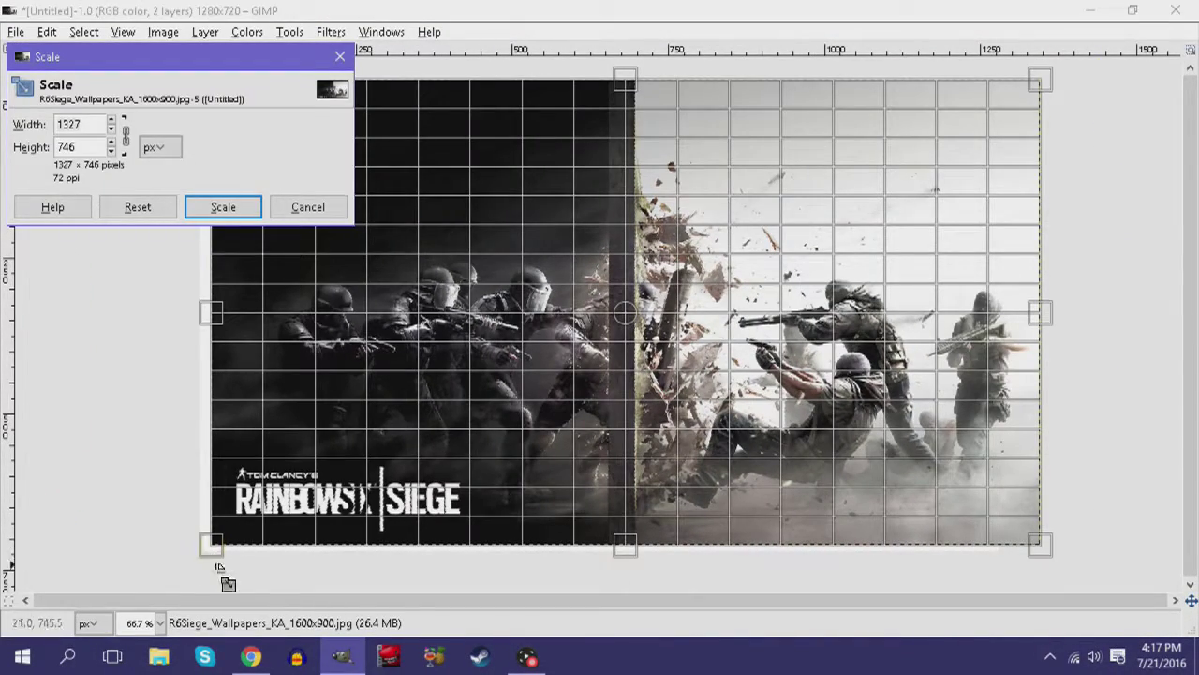
left_click_drag(212, 544, 184, 556)
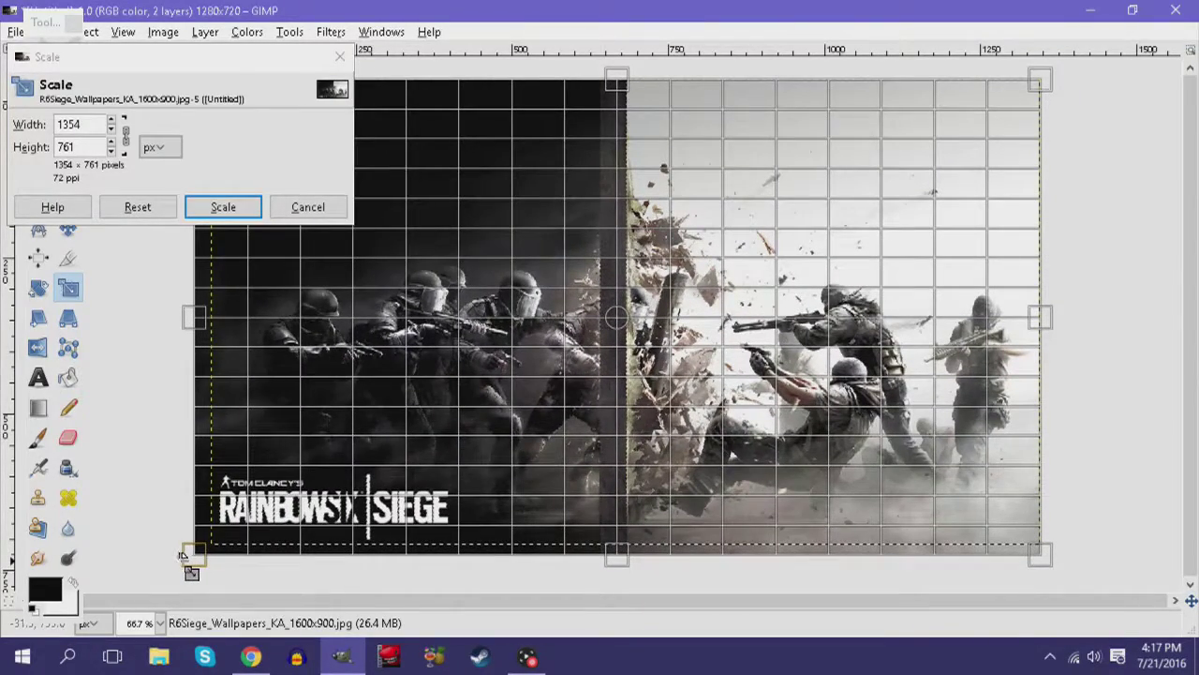
mouse_move(1047, 554)
left_mouse_down()
mouse_move(1062, 562)
mouse_move(1053, 557)
left_mouse_up()
left_click(233, 208)
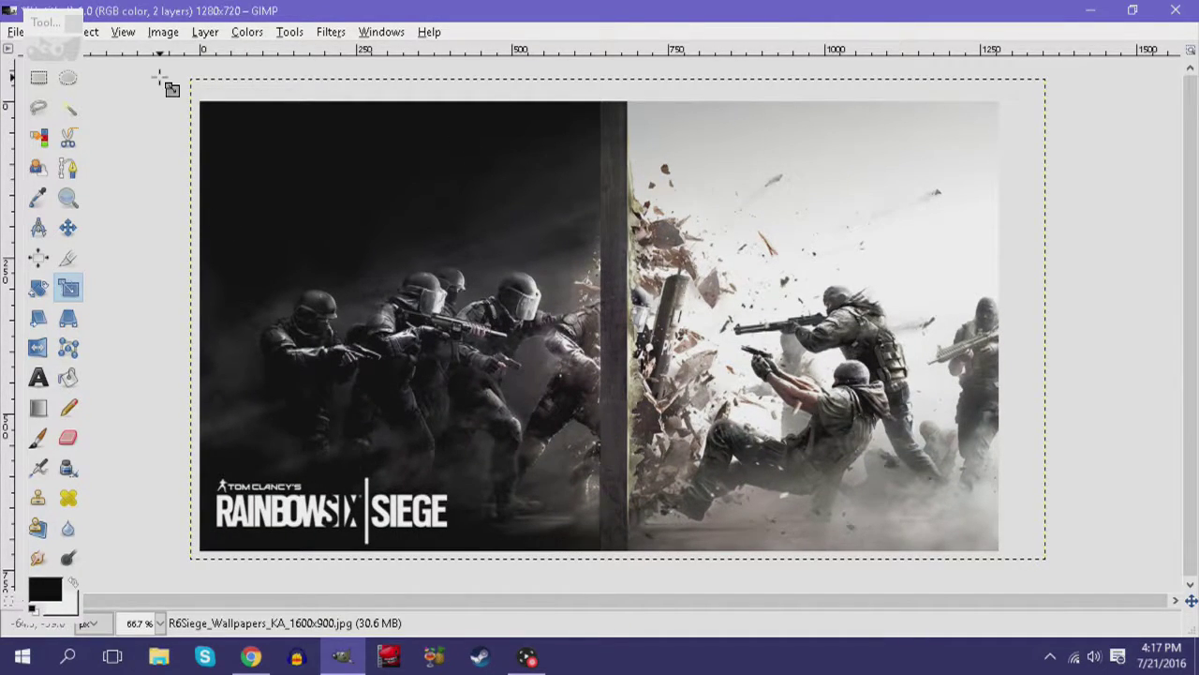
Apply a Gaussian Blur to the wallpaper layer with the filter's preset settings.
left_click(329, 32)
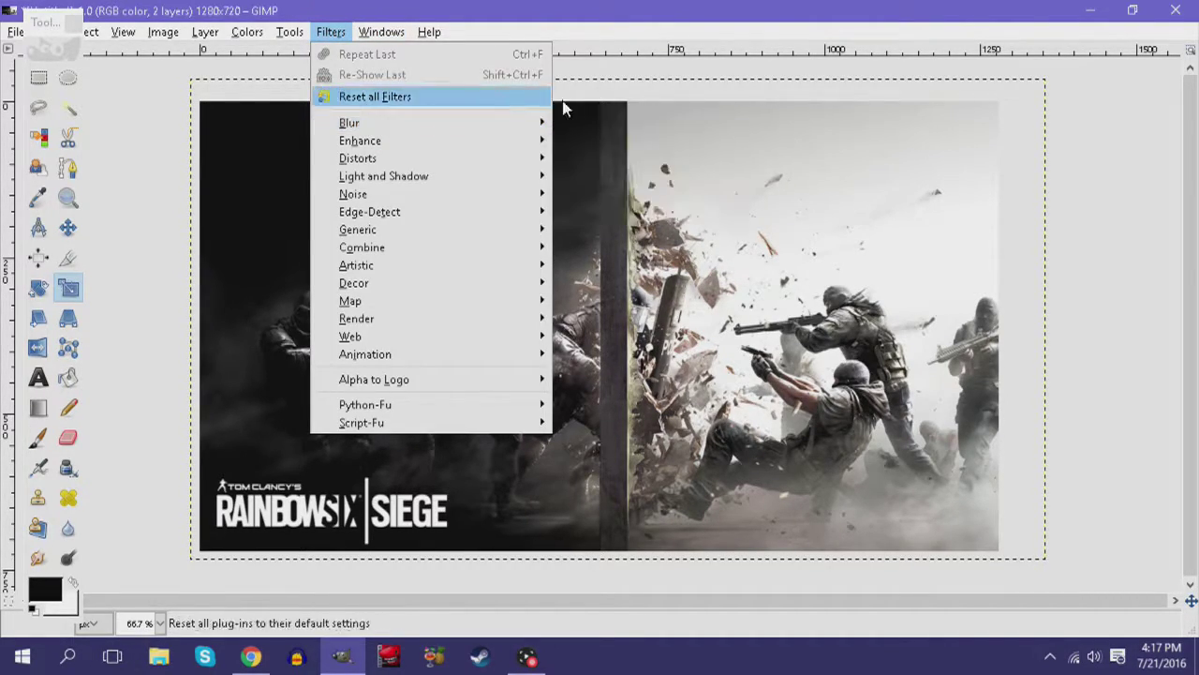
mouse_move(490, 123)
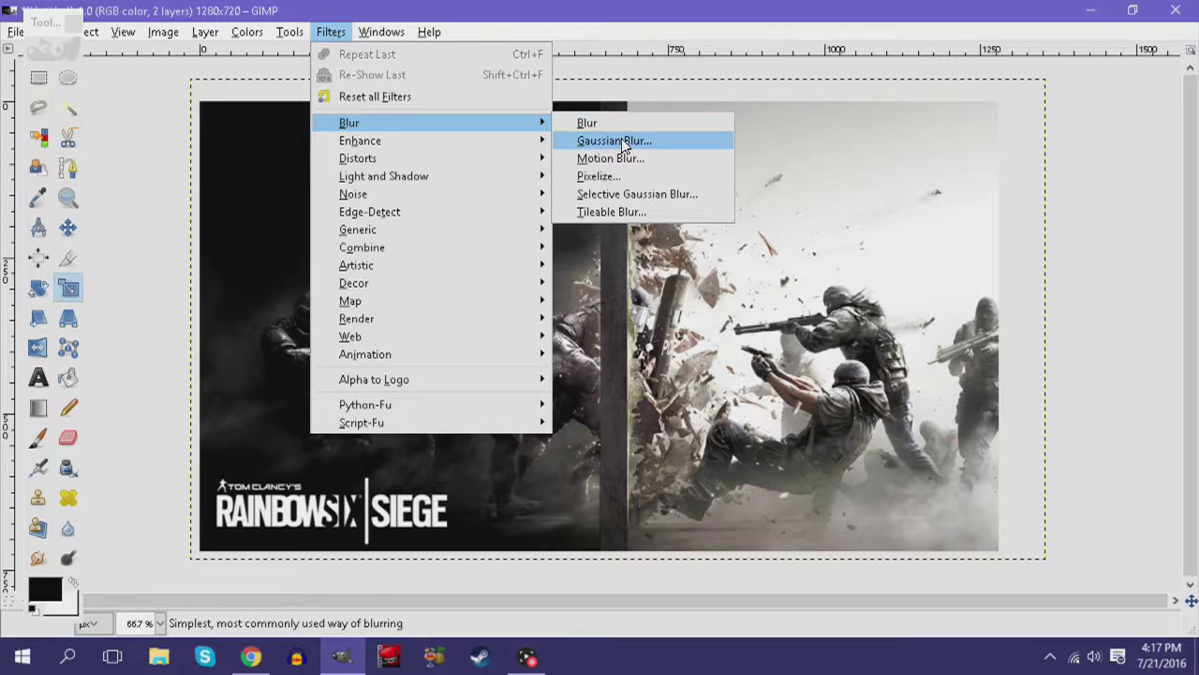
left_click(614, 141)
left_click(623, 539)
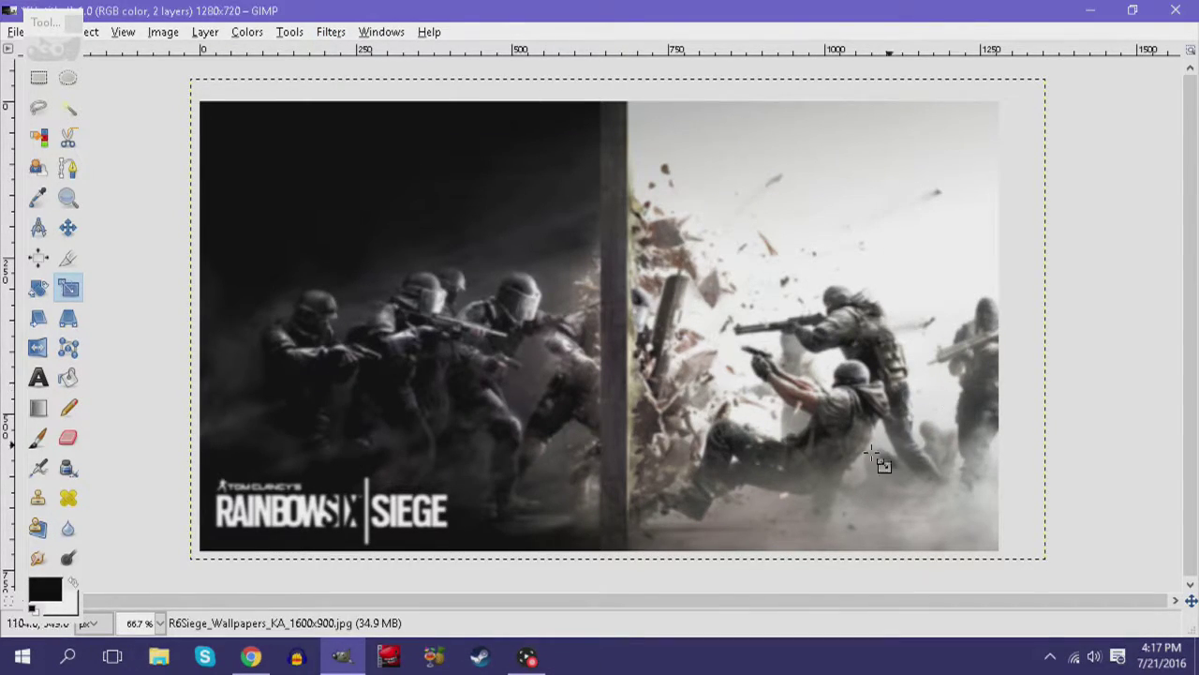
Repeat the Gaussian Blur with the same settings many times to blur the wallpaper layer more strongly.
left_click(329, 31)
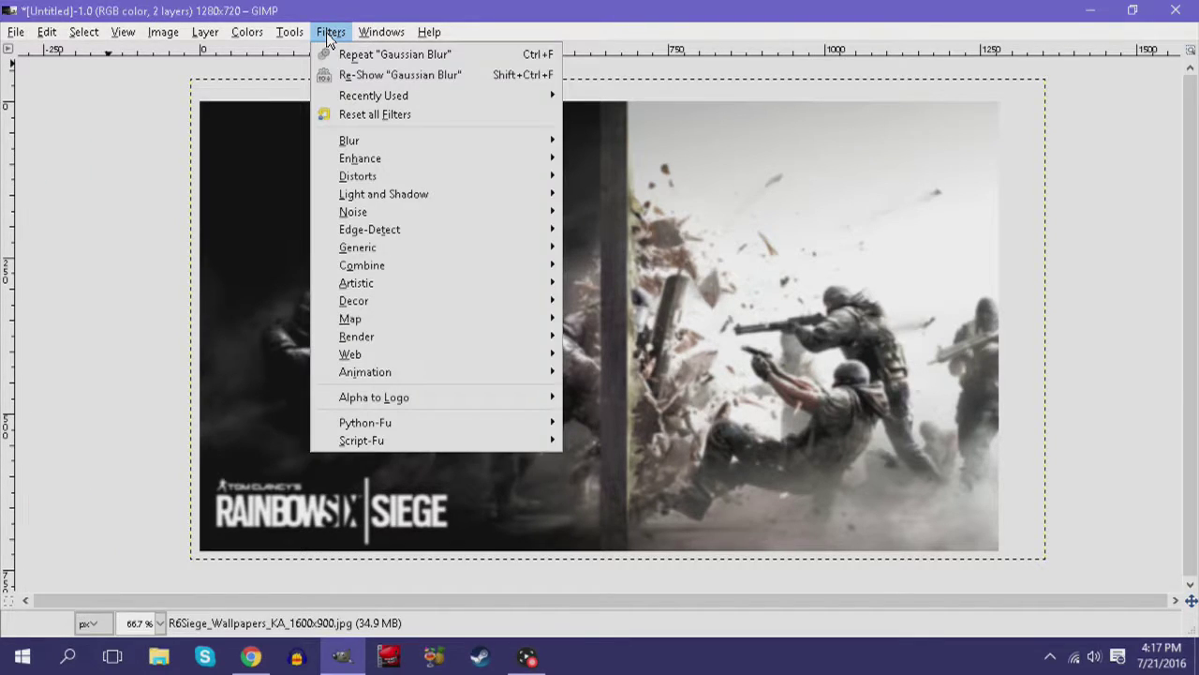
left_click(333, 51)
left_click(342, 32)
left_click(346, 29)
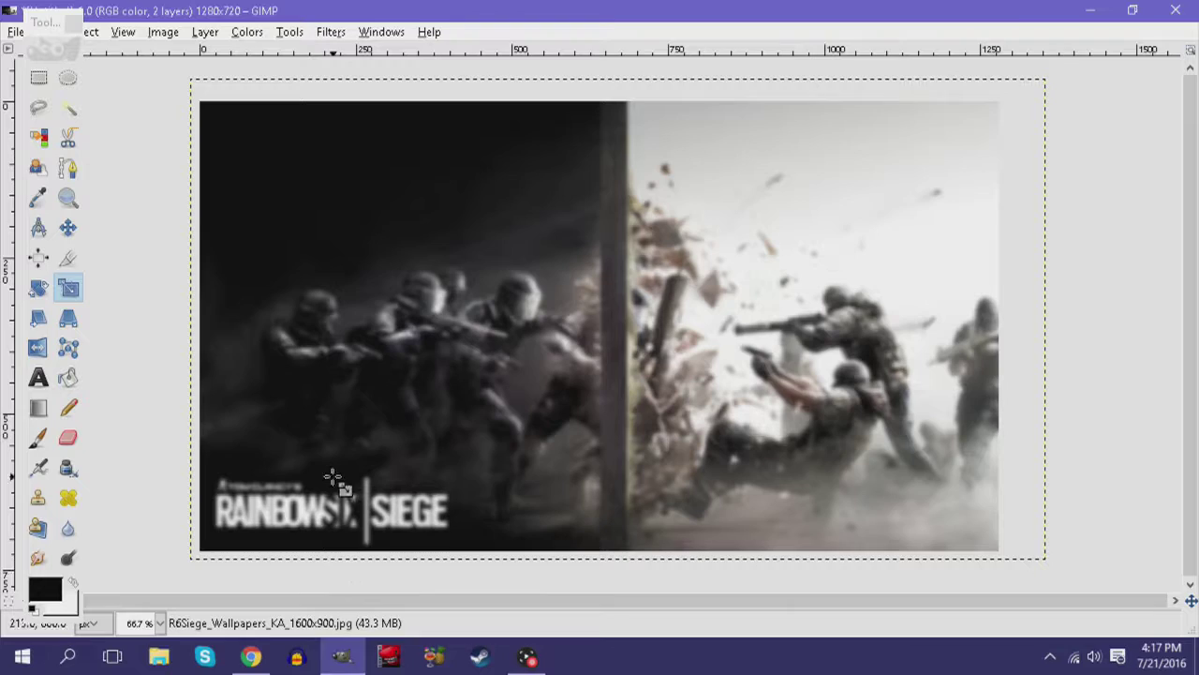
left_click(333, 34)
left_click(348, 48)
left_click(339, 34)
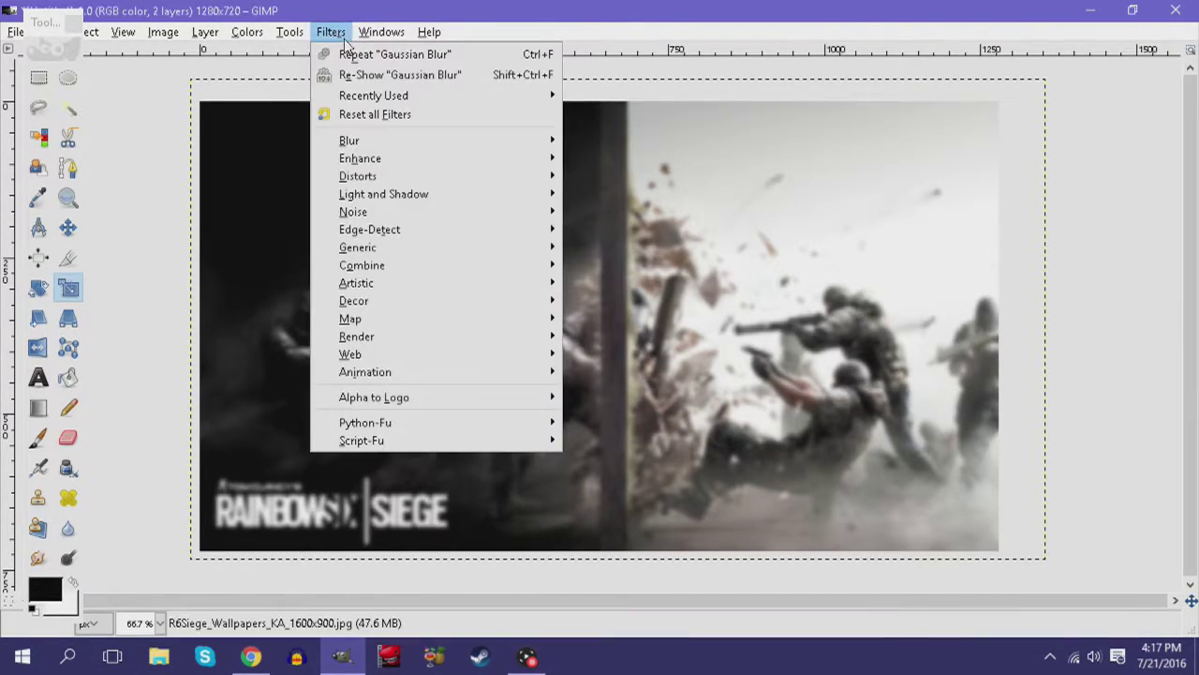
left_click(342, 36)
key("m")
left_click(342, 33)
left_click(344, 53)
left_click(347, 34)
left_click(343, 54)
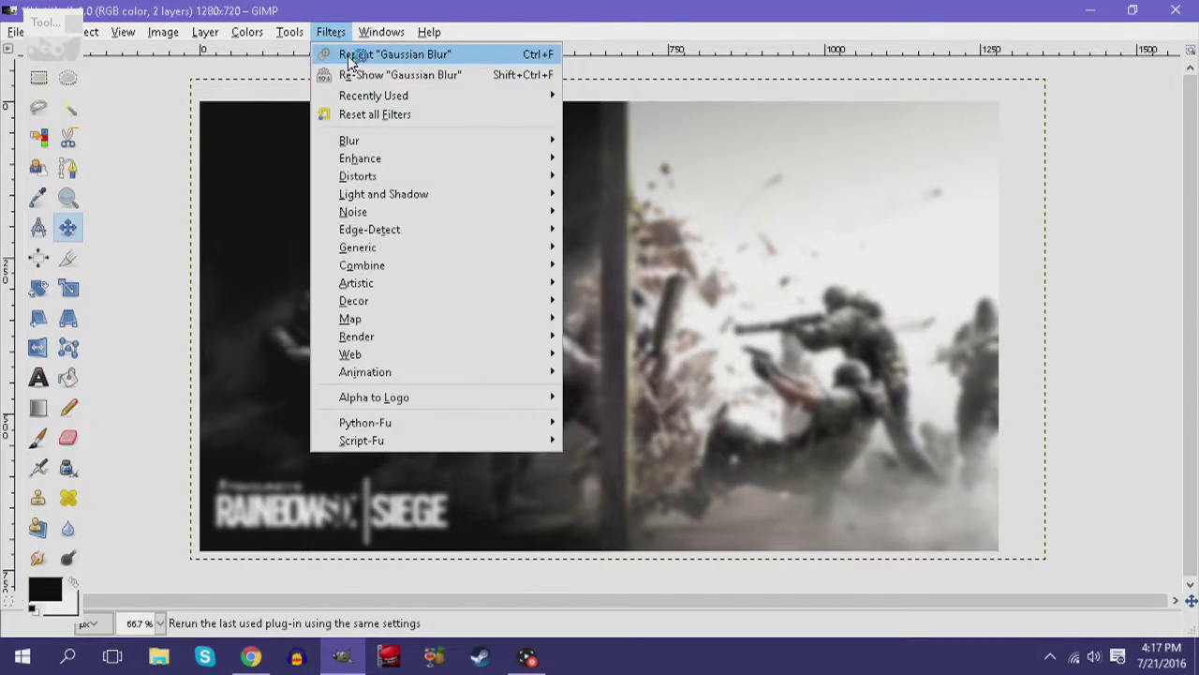
left_click(343, 35)
left_click(346, 55)
left_click(345, 35)
left_click(349, 58)
left_click(346, 34)
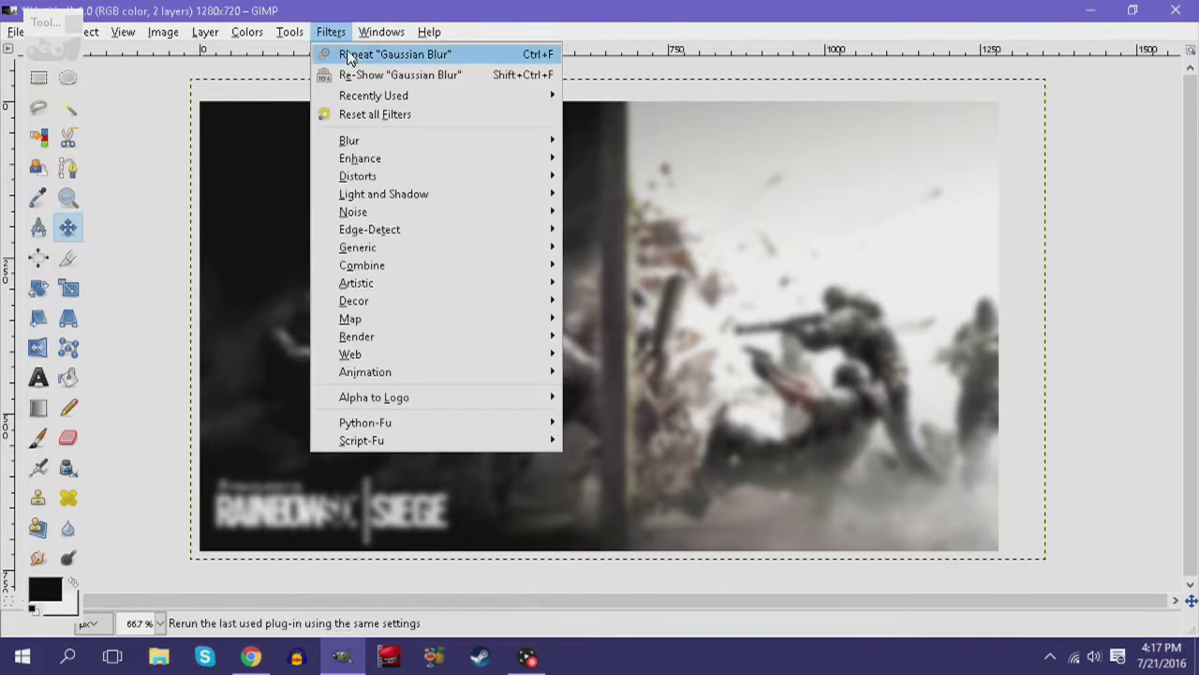
left_click(348, 55)
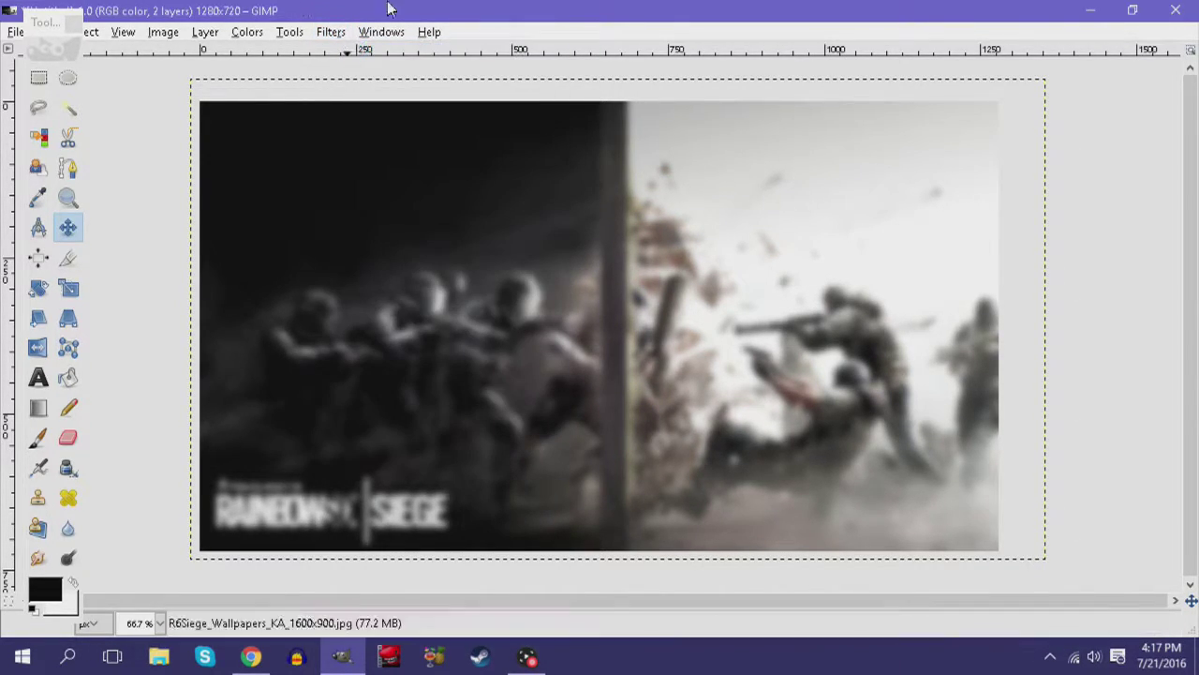
left_click(334, 35)
left_click(346, 54)
left_click(343, 35)
Switch to Chrome, search Google Images for "rainbow six siege pulse png" and preview the full-body Pulse picture with the white dog.
key("alt+Tab")
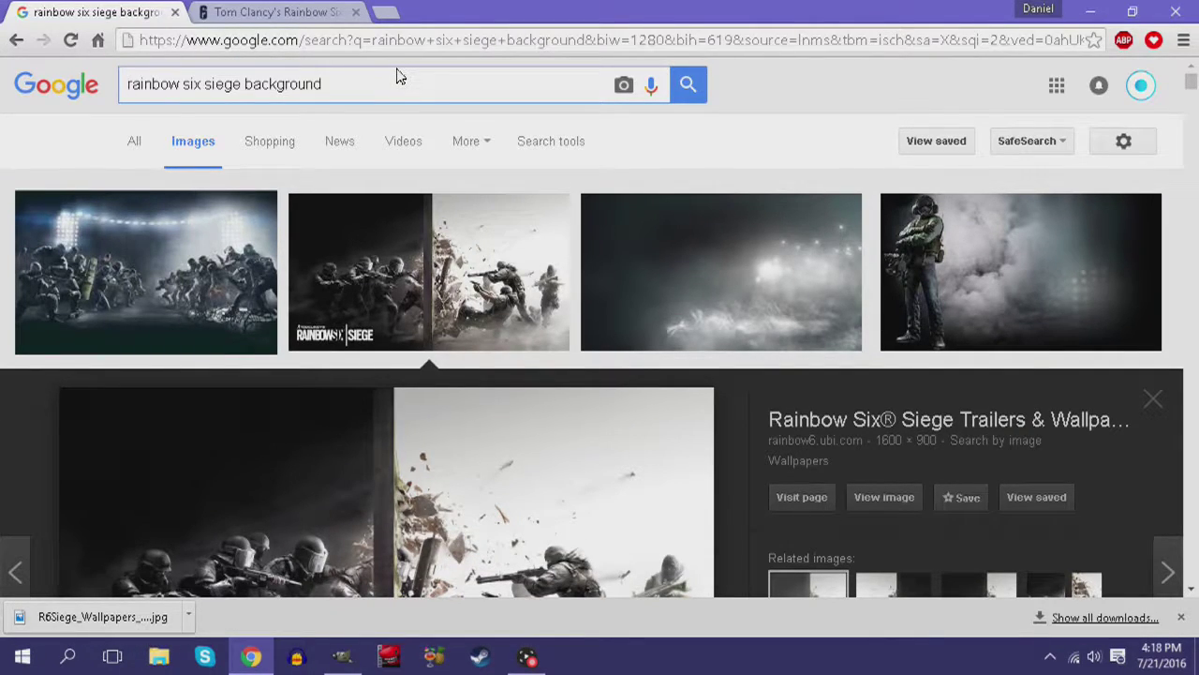
left_click_drag(382, 73, 3, 80)
type("ra")
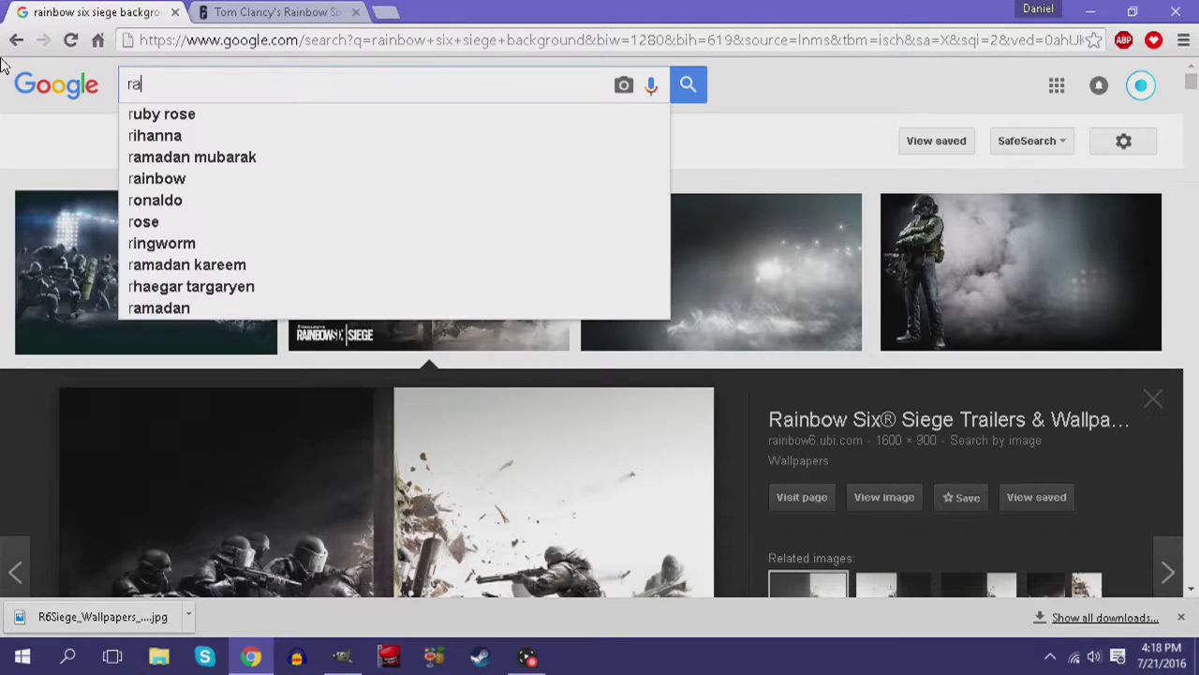
type("inbow six s")
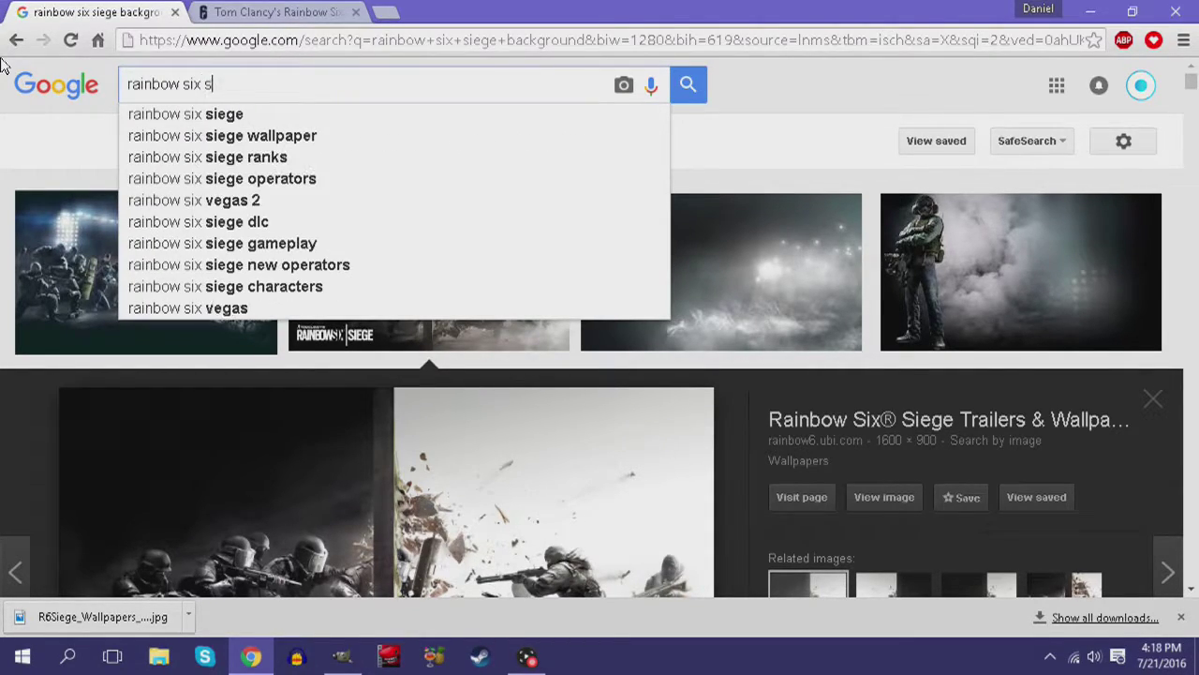
type("iege pulse png")
key("Return")
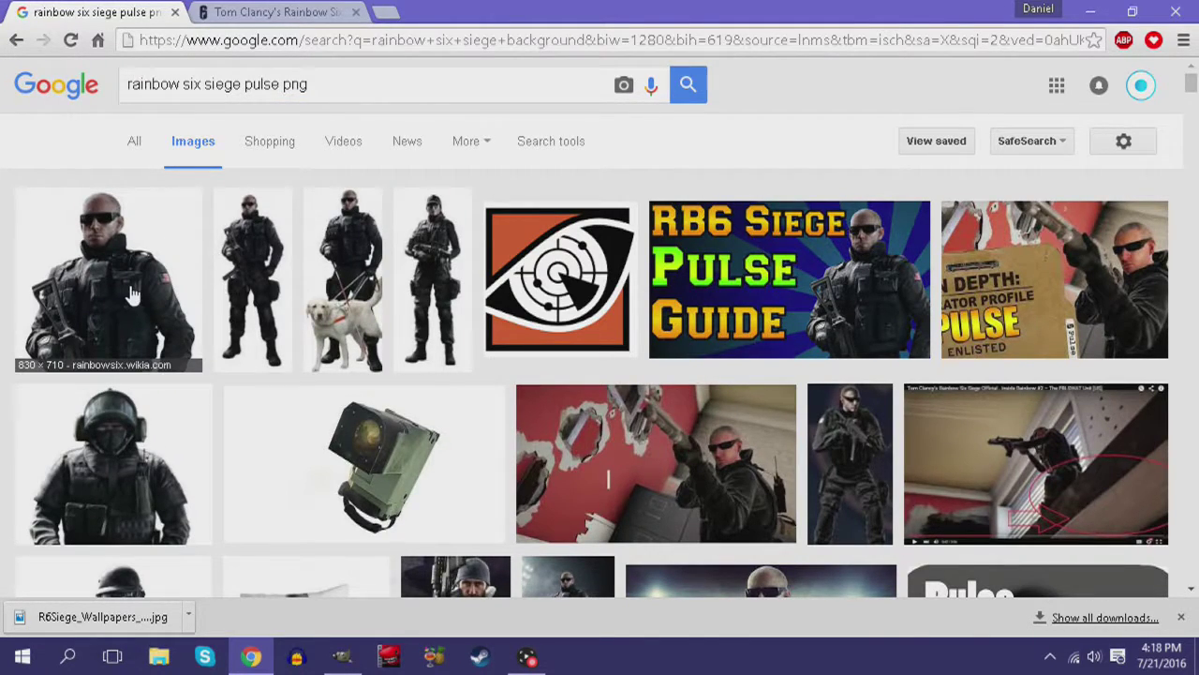
left_click(343, 299)
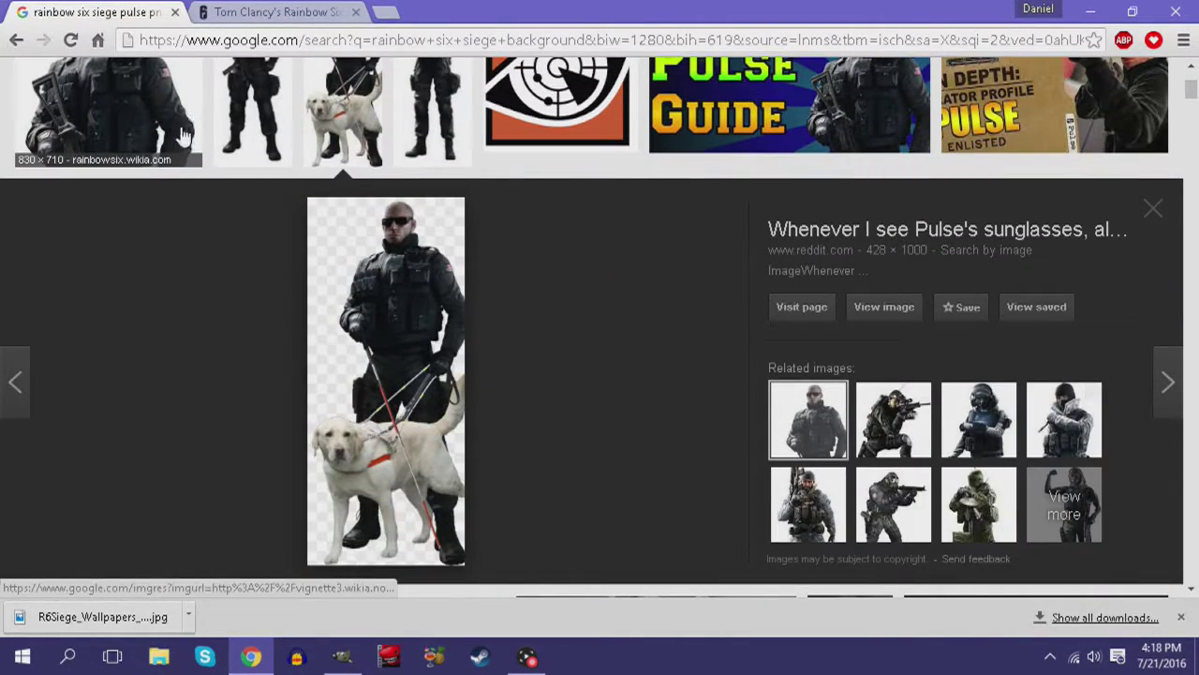
Open the Pulse portrait from the Rainbow Six Wiki in the image results and save it as Pulse_Portrait.png.
left_click(125, 126)
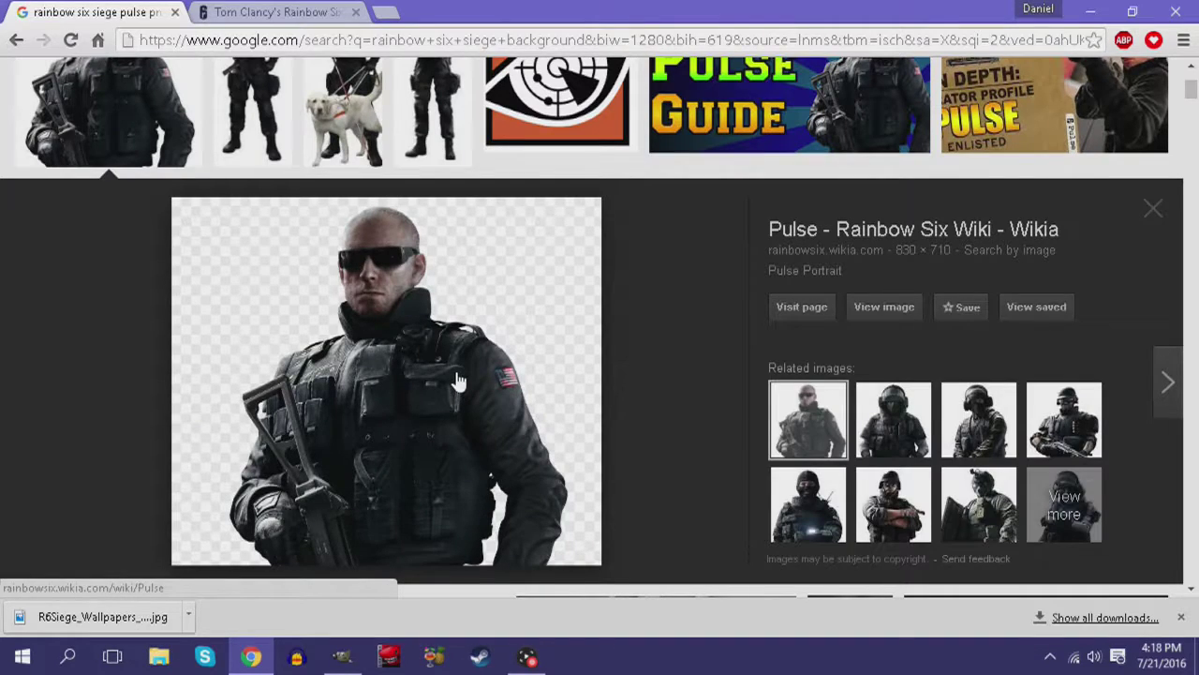
key("alt+Left")
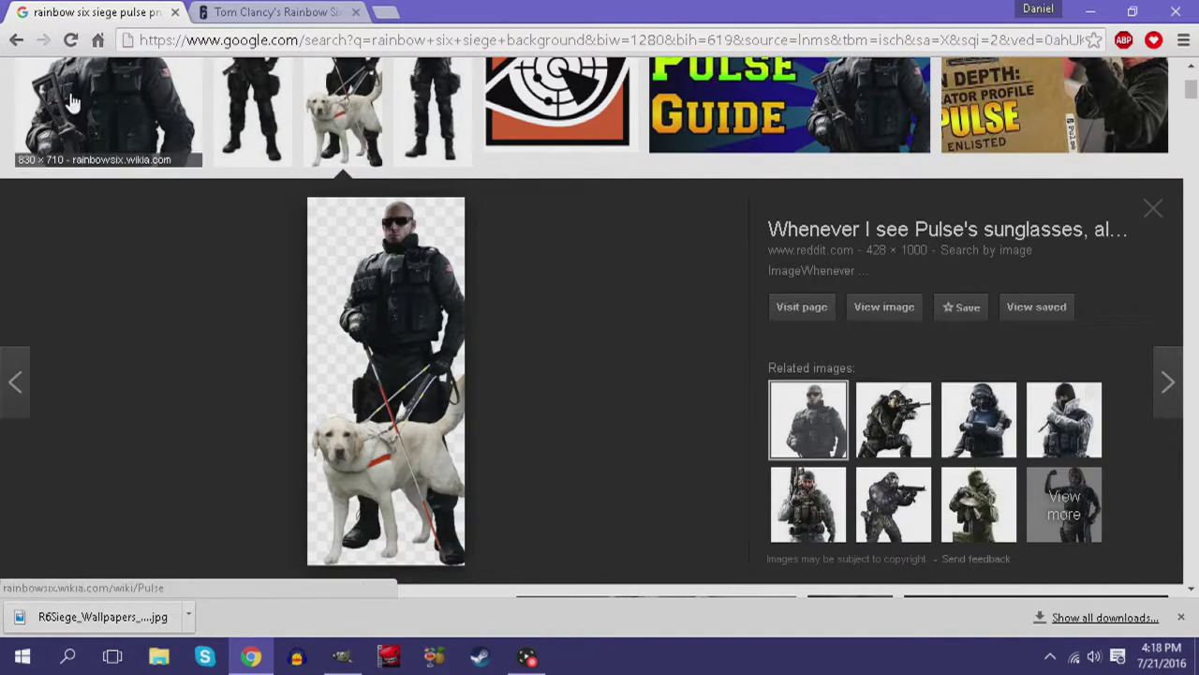
key("alt+Right")
right_click(472, 353)
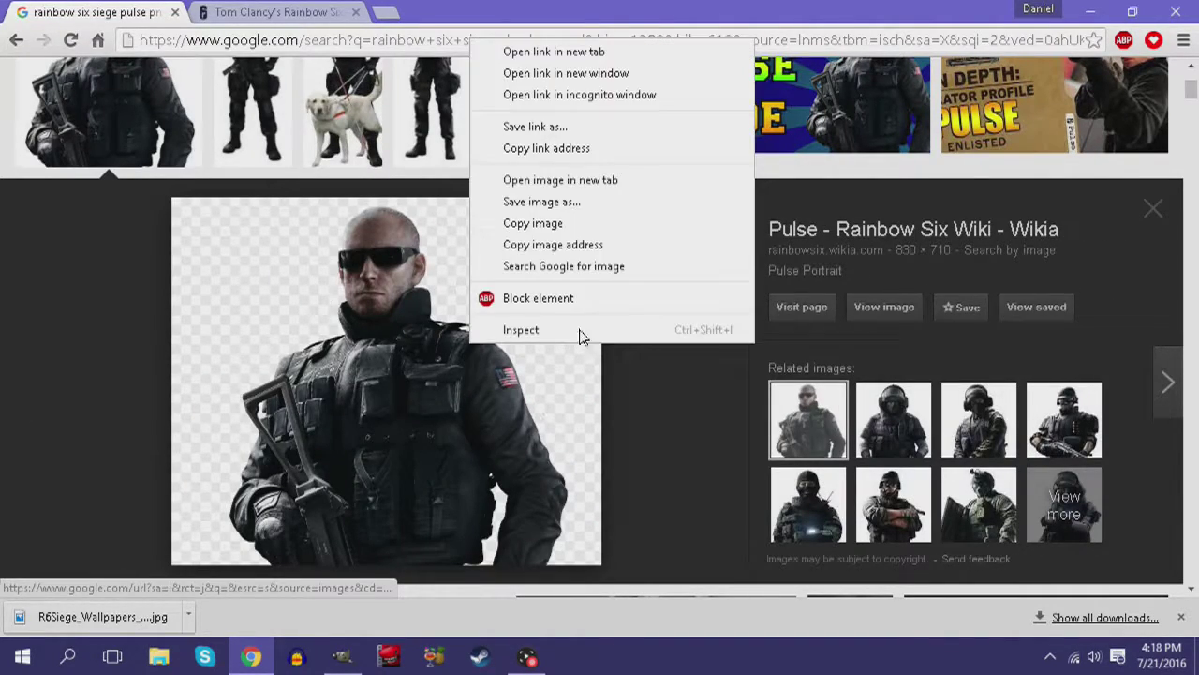
left_click(553, 199)
left_click(1040, 606)
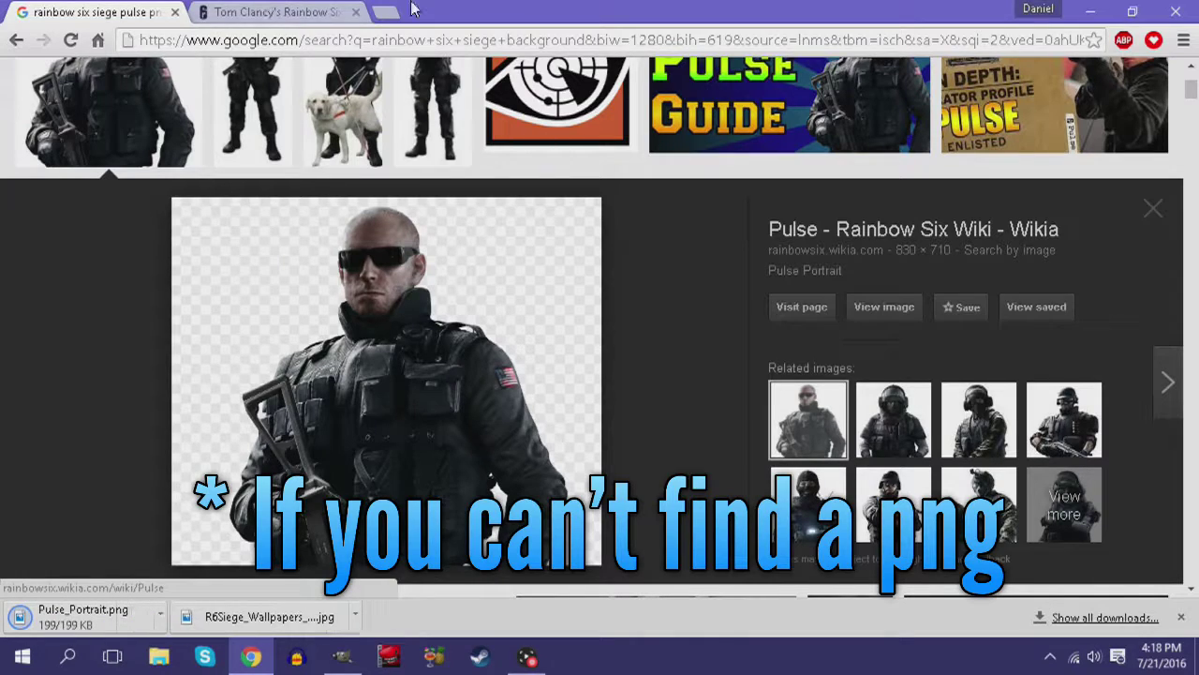
Open the bookmarked Transparent help page in a new tab and go on to the Online Image Editor's home page.
key("ctrl+t")
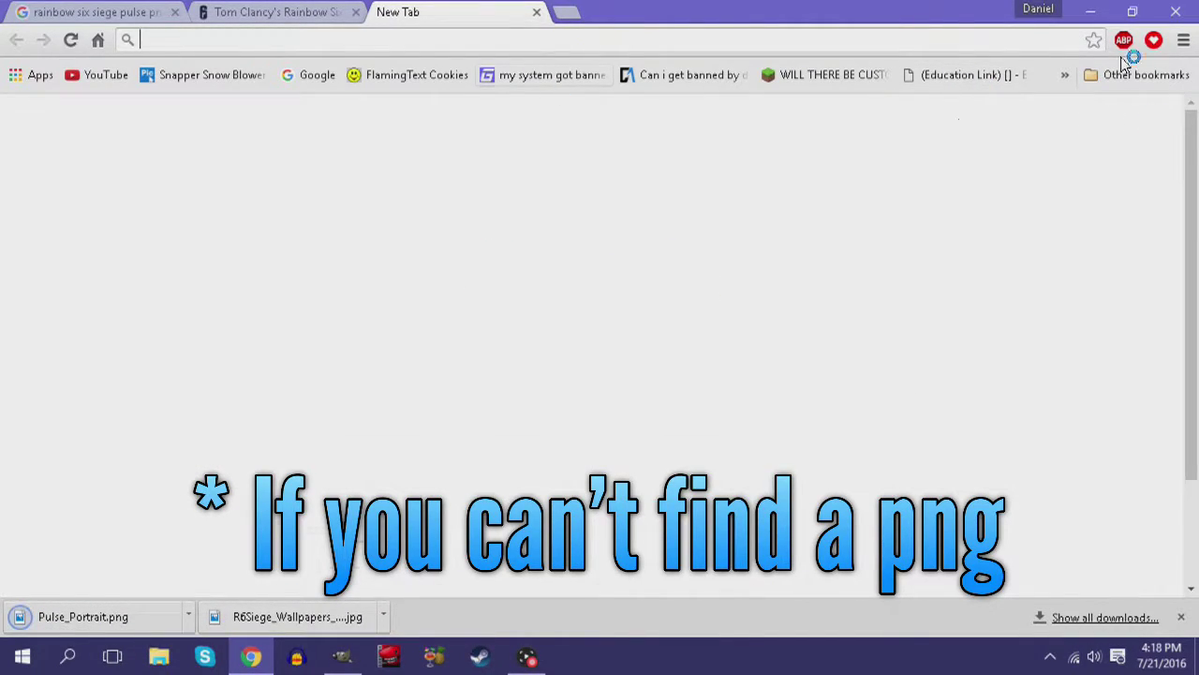
left_click(1068, 76)
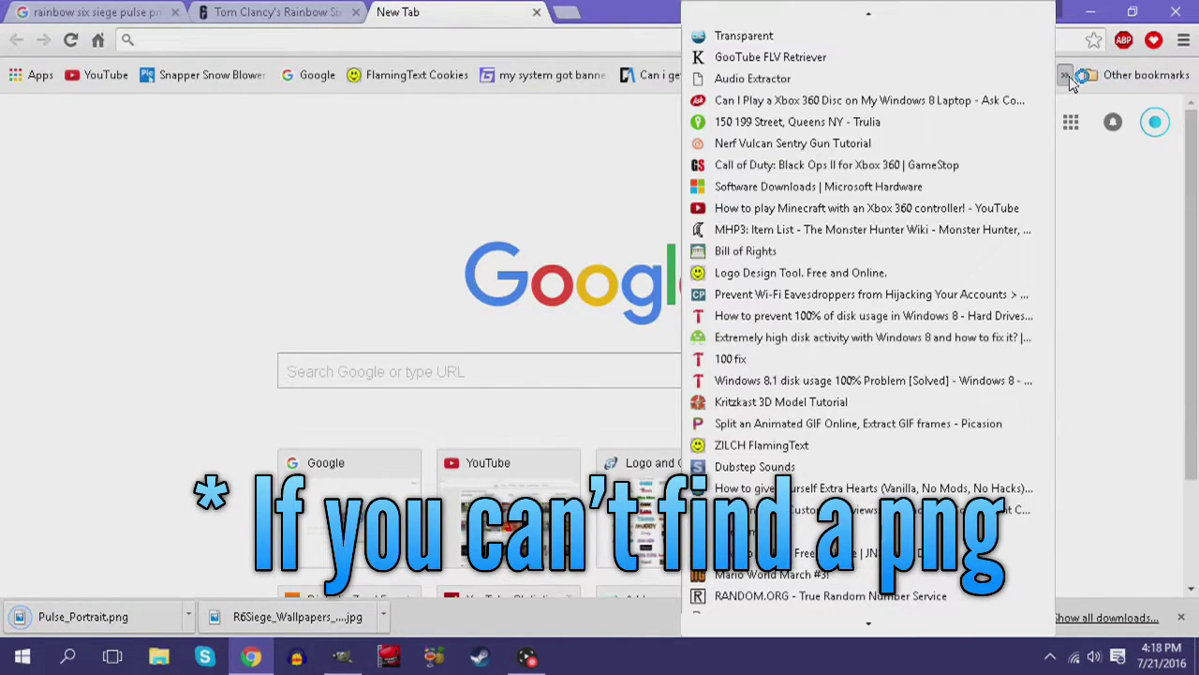
left_click(909, 36)
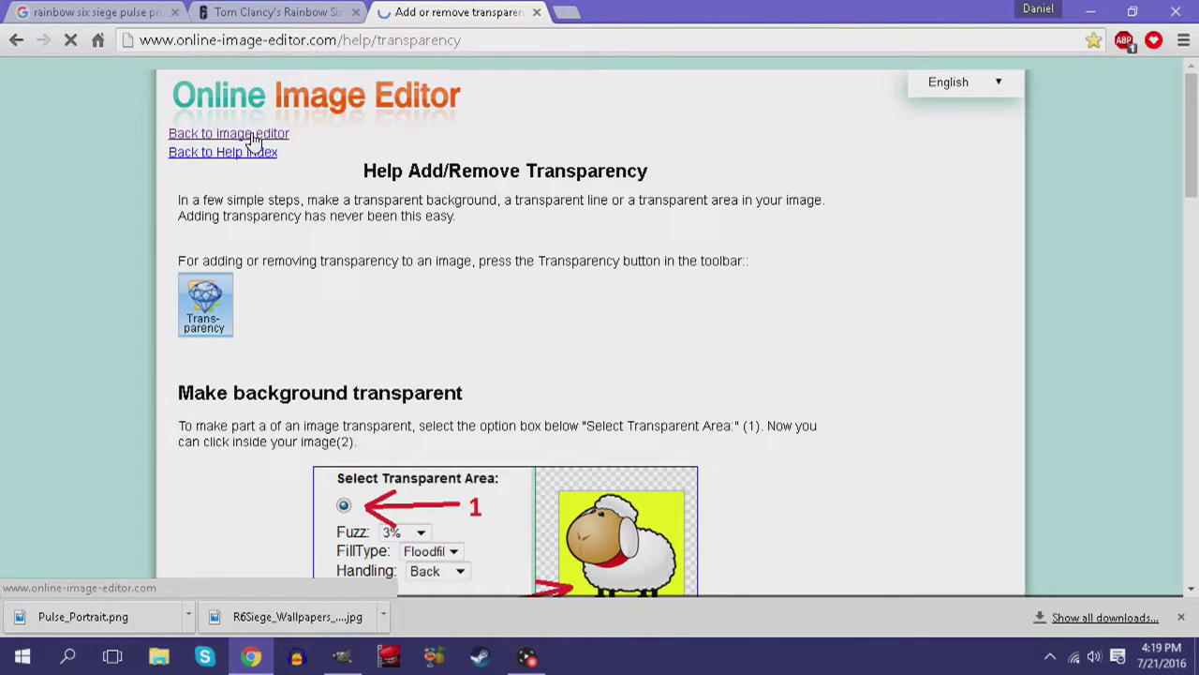
left_click(254, 131)
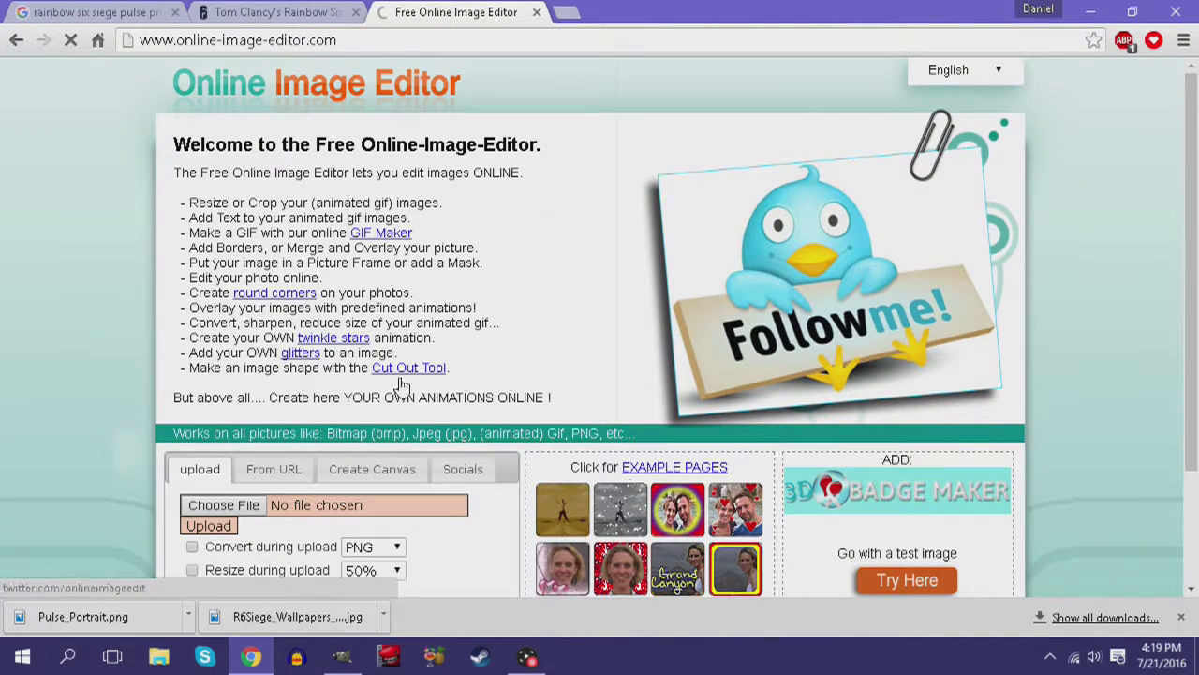
left_click(245, 11)
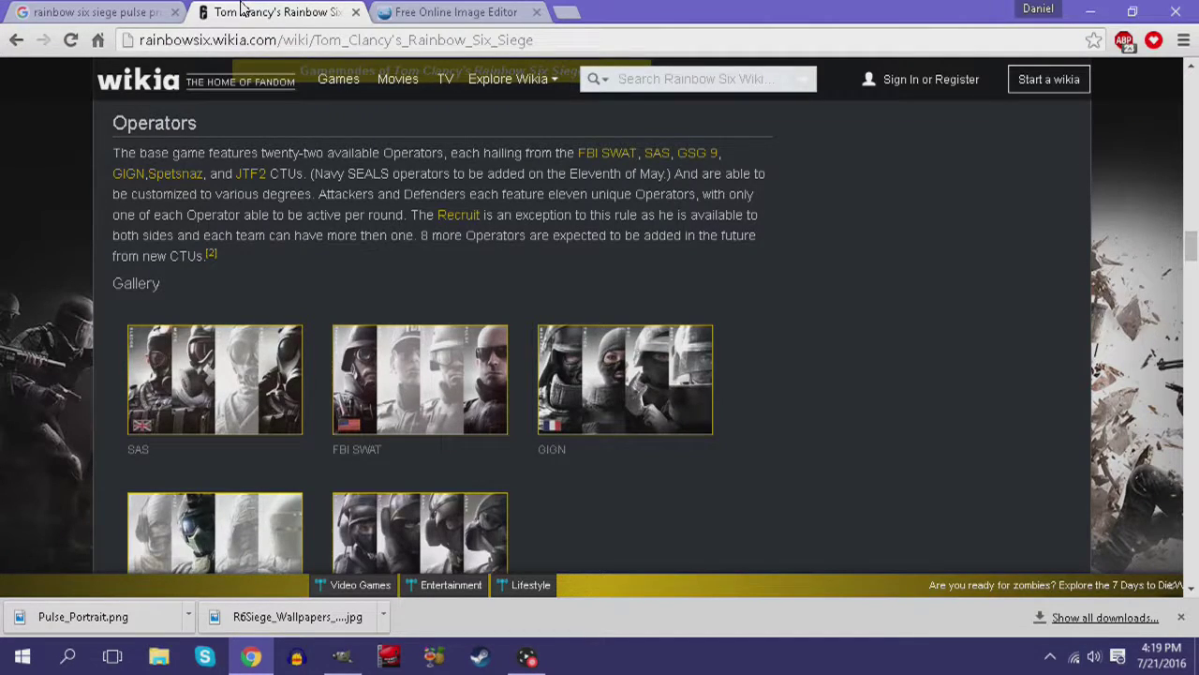
left_click(469, 12)
Add the downloaded Pulse_Portrait.png to the GIMP image as a new layer and move it to the canvas's left side.
left_click(101, 11)
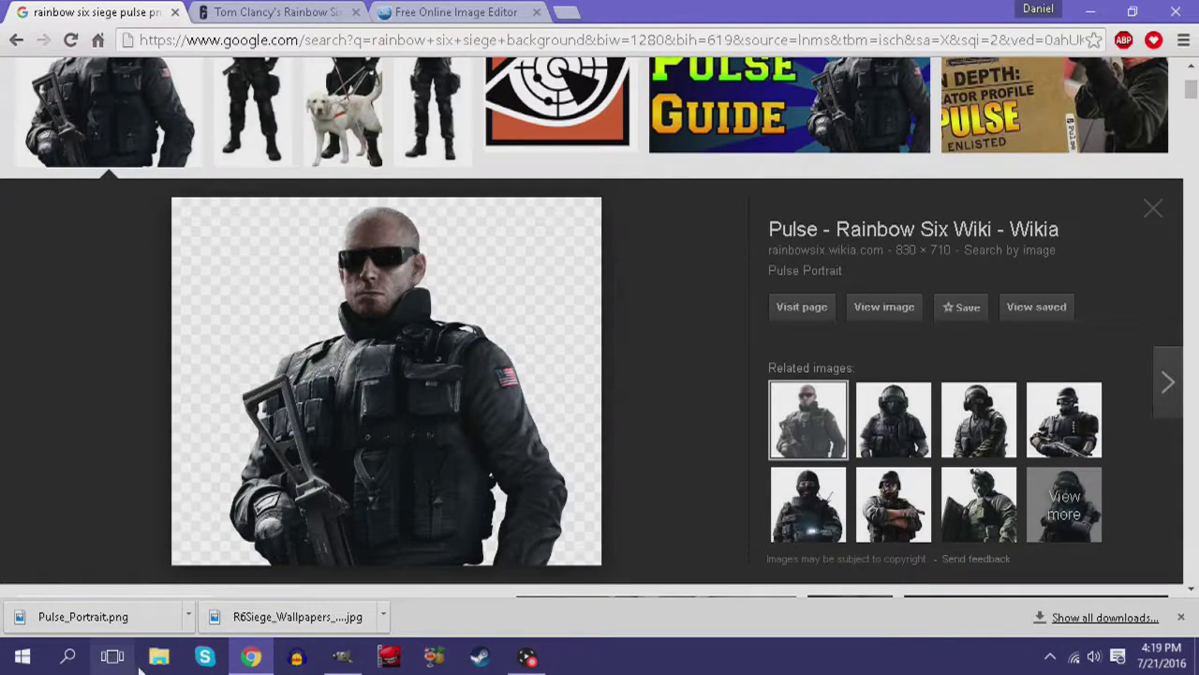
left_click_drag(117, 607, 472, 405)
left_click_drag(641, 365, 445, 373)
Scale the Pulse portrait layer down to about 676 × 578 px and move it onto the canvas's lower-left area.
left_click(68, 287)
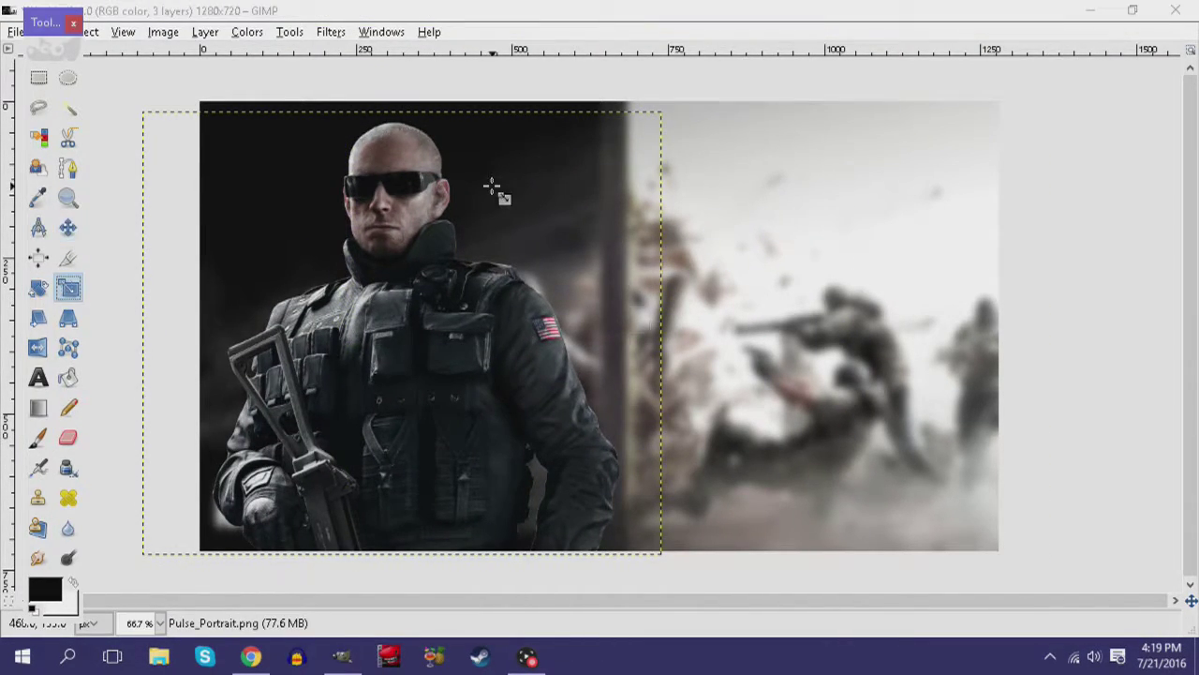
left_click(496, 187)
left_click_drag(600, 155, 466, 248)
left_click(223, 206)
left_click(68, 230)
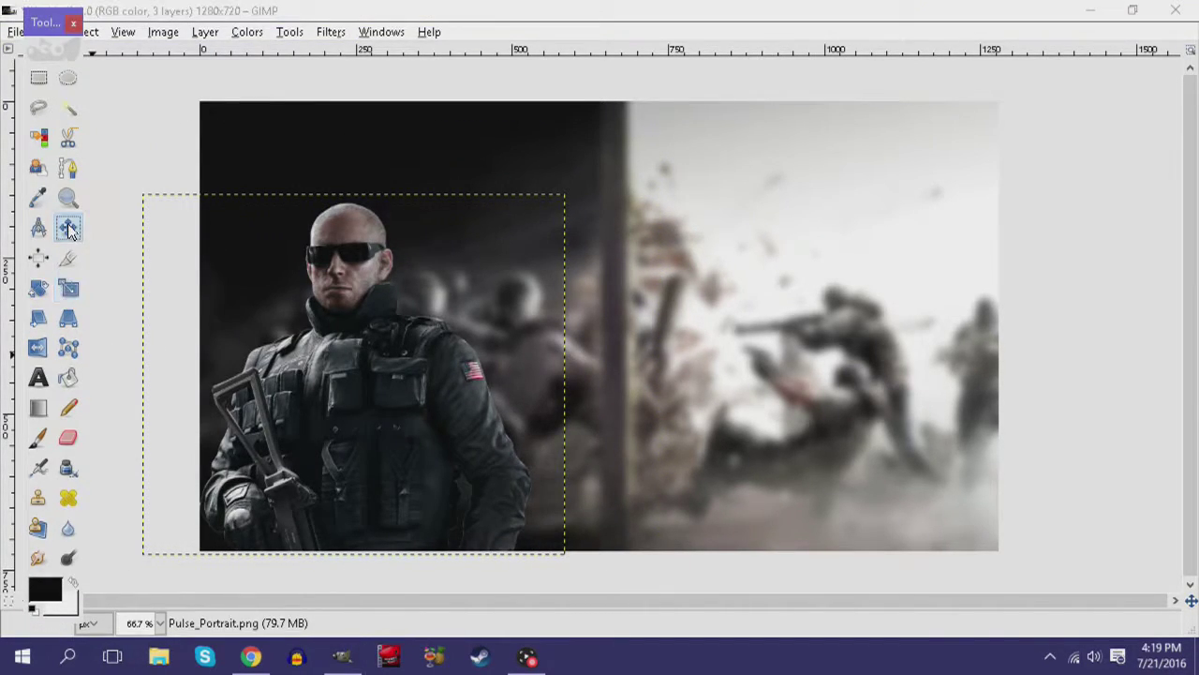
left_click_drag(370, 398, 417, 378)
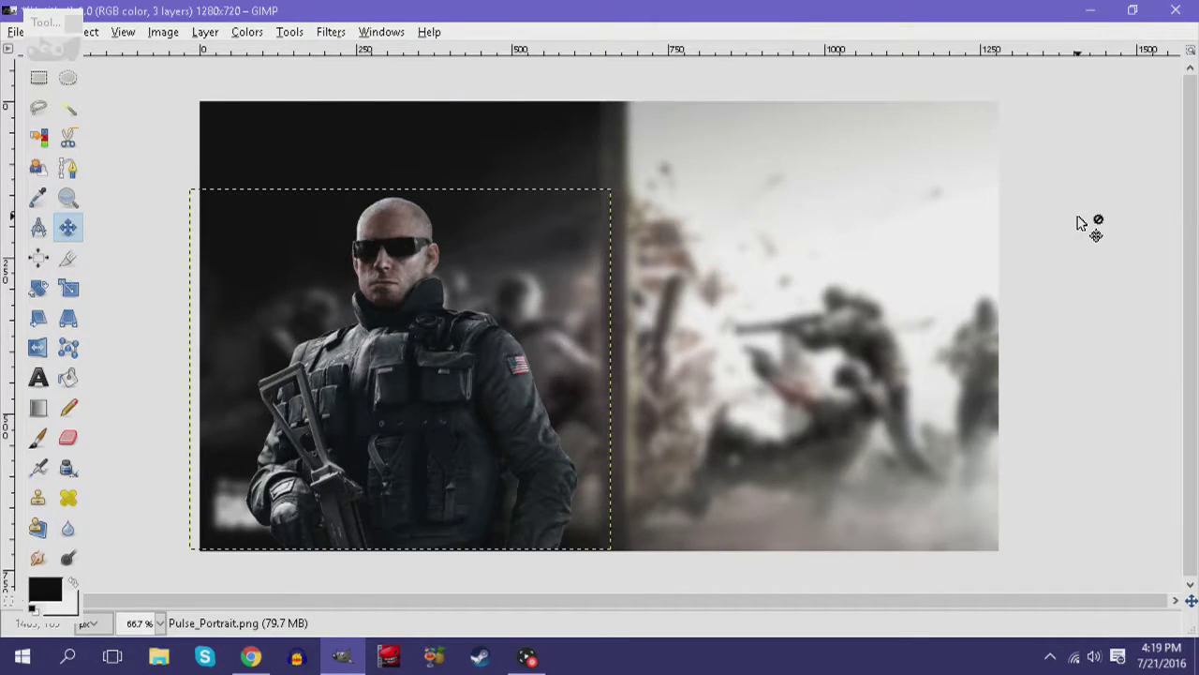
Show the layer list, select the R6Siege wallpaper layer and repeat the last Gaussian Blur on it.
key("ctrl+l")
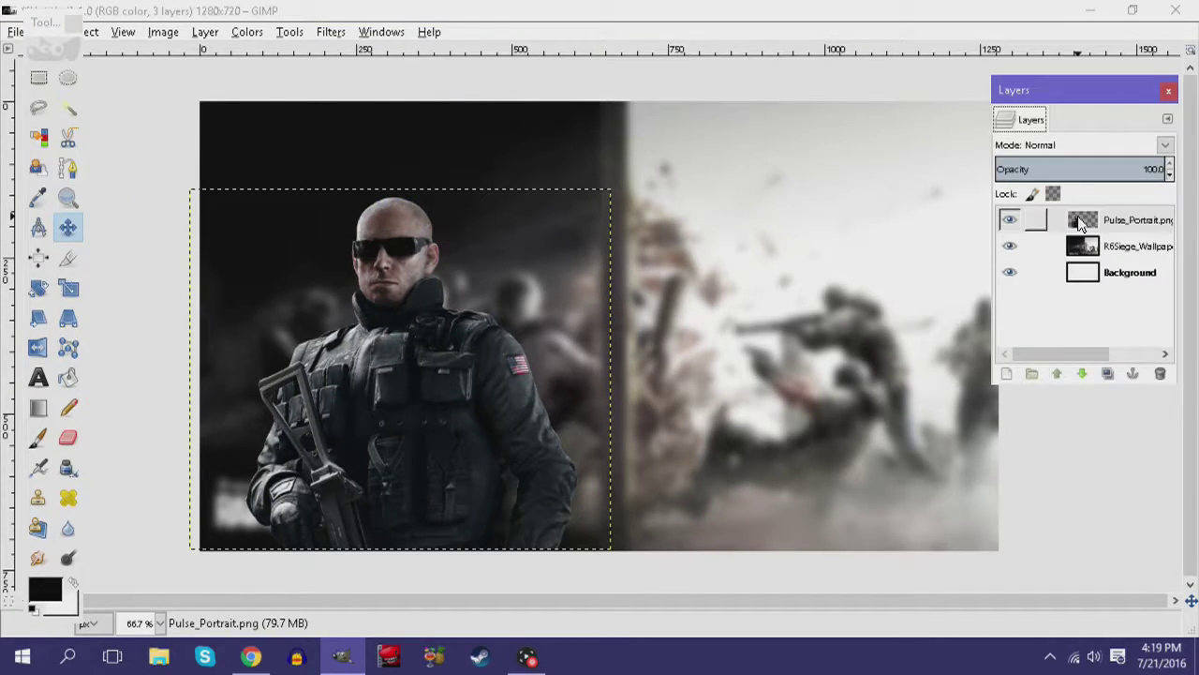
left_click(1104, 246)
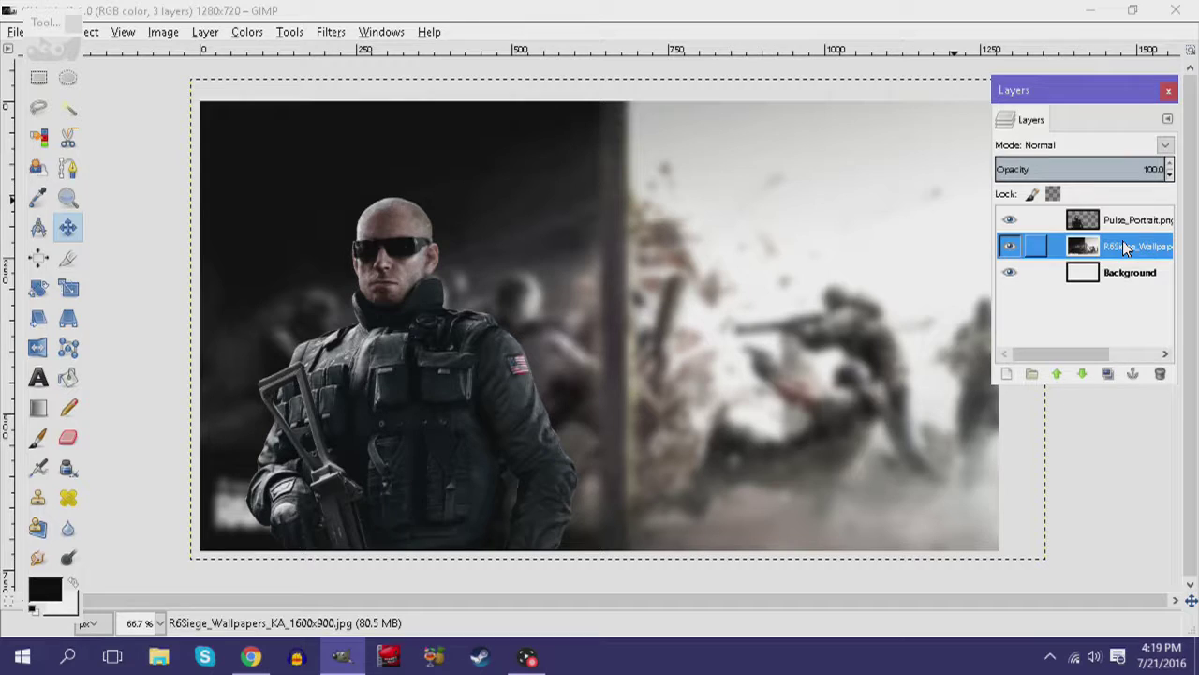
left_click(330, 32)
left_click(324, 32)
left_click(326, 32)
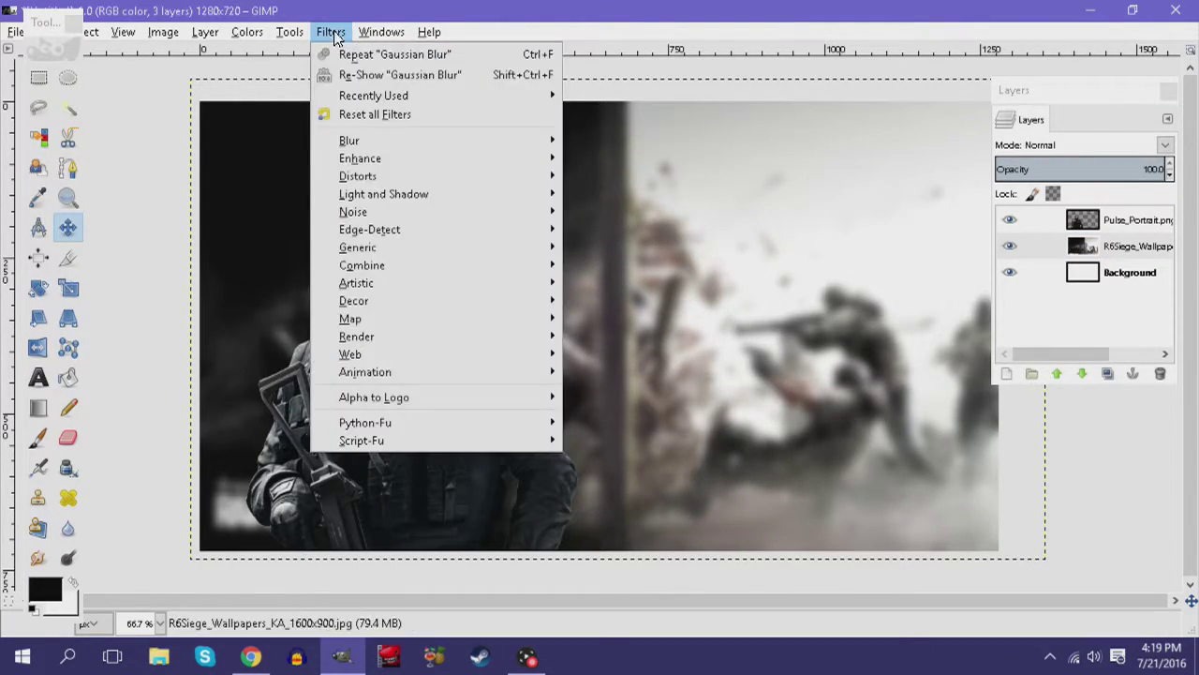
left_click(349, 60)
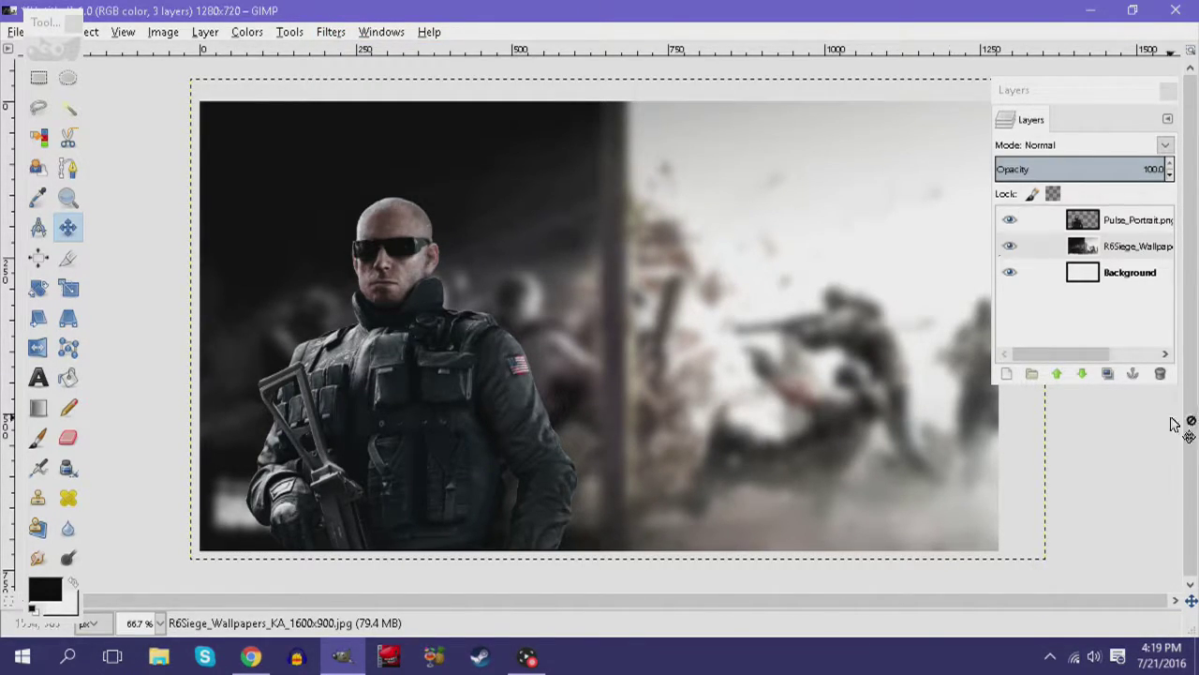
Select the Pulse portrait layer, make the wallpaper layer active again and close the layer list.
left_click(1110, 311)
left_click(1107, 228)
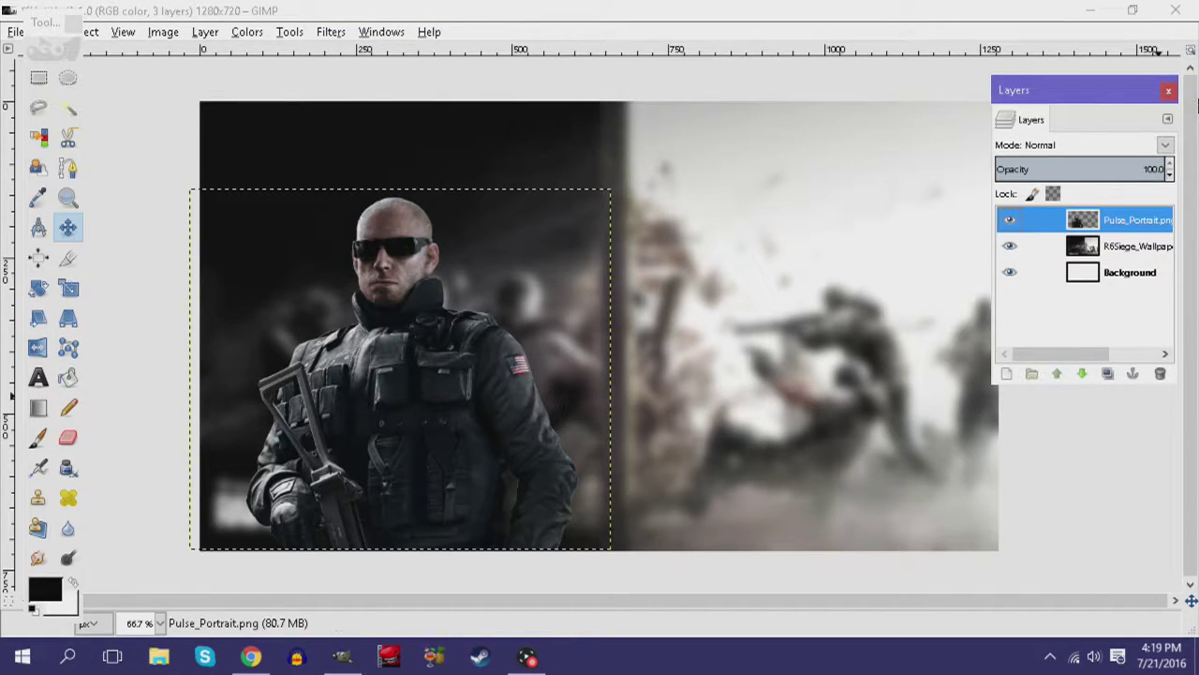
left_click(741, 223)
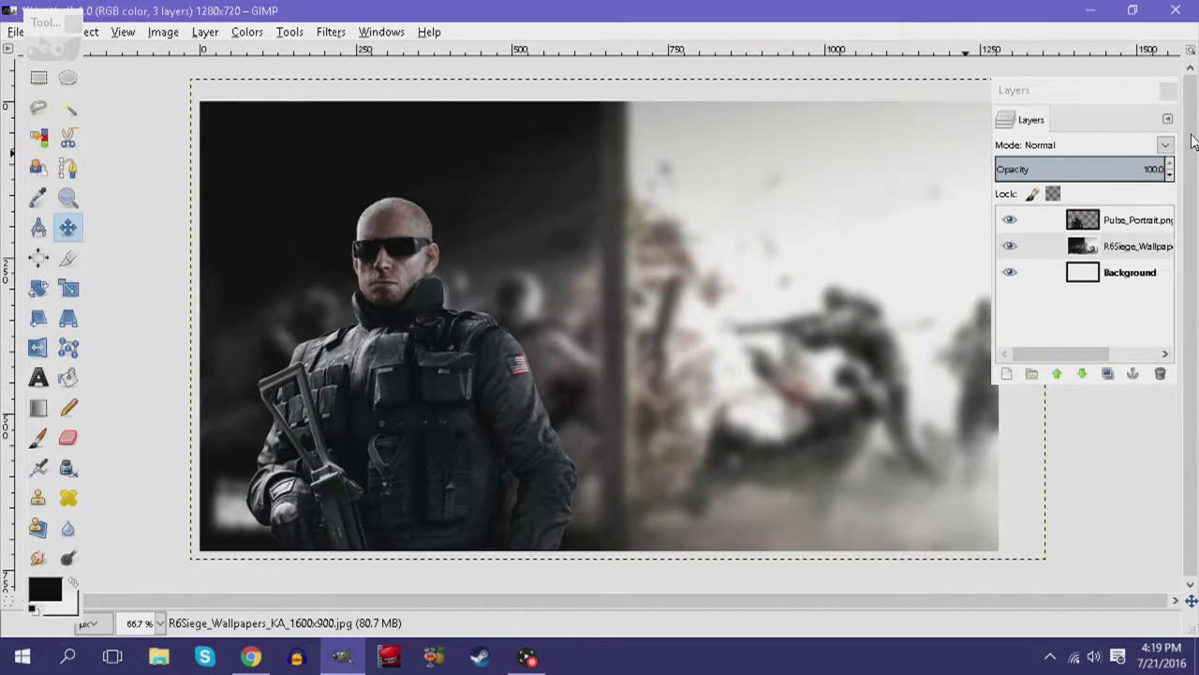
left_click(1168, 92)
Switch to Chrome and search Google Images for "rainbow six siege logo".
left_click(251, 656)
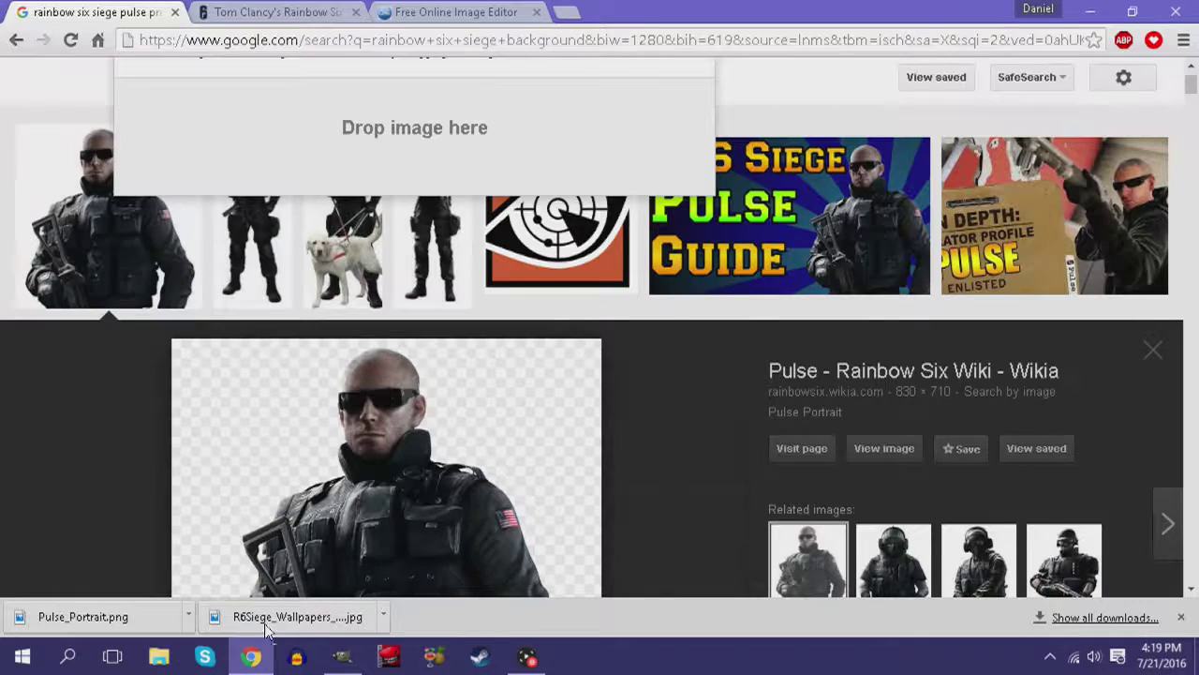
scroll(387, 282, "down", 2)
scroll(387, 105, "up", 3)
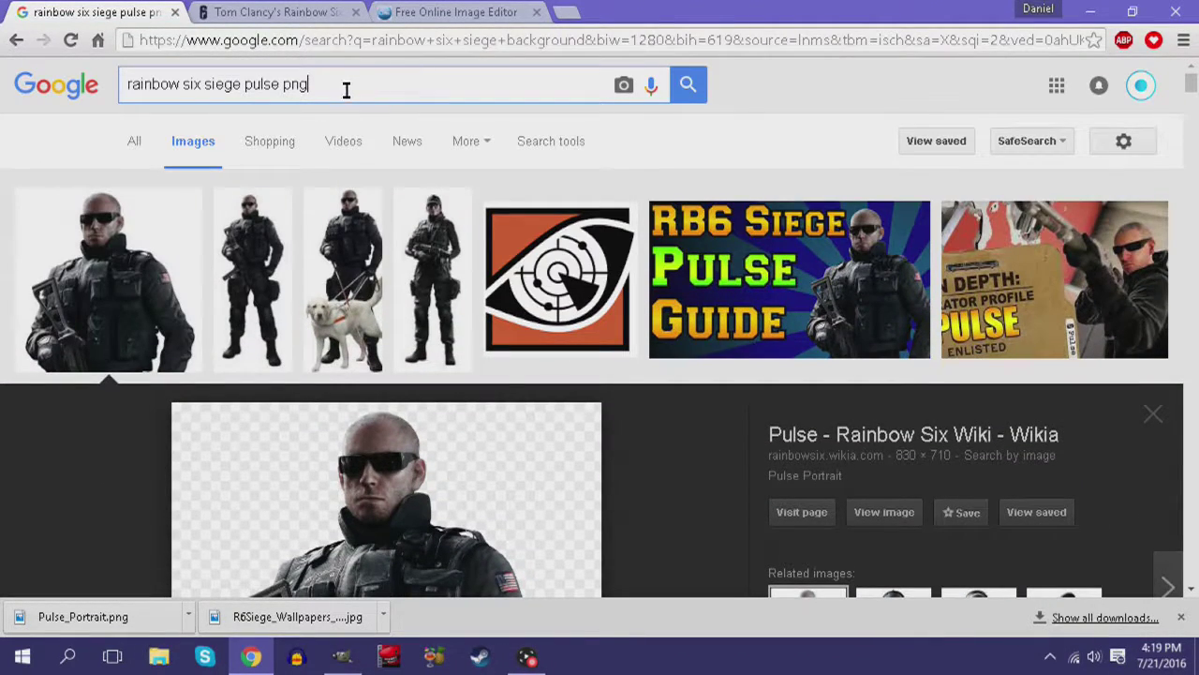
left_click_drag(359, 89, 256, 101)
type("logo")
key("Return")
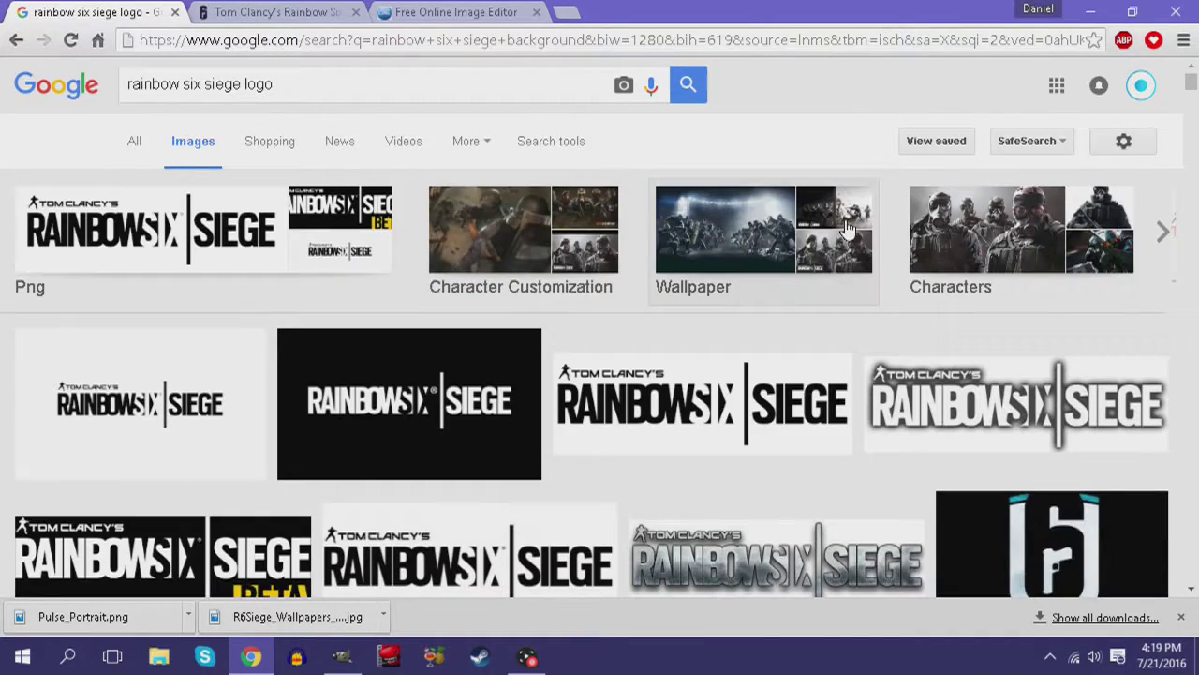
Preview the white Rainbow Six Siege logo with the dark glow and save it as "Rainbow6_Logo v2.png" in Pictures.
left_click(1027, 389)
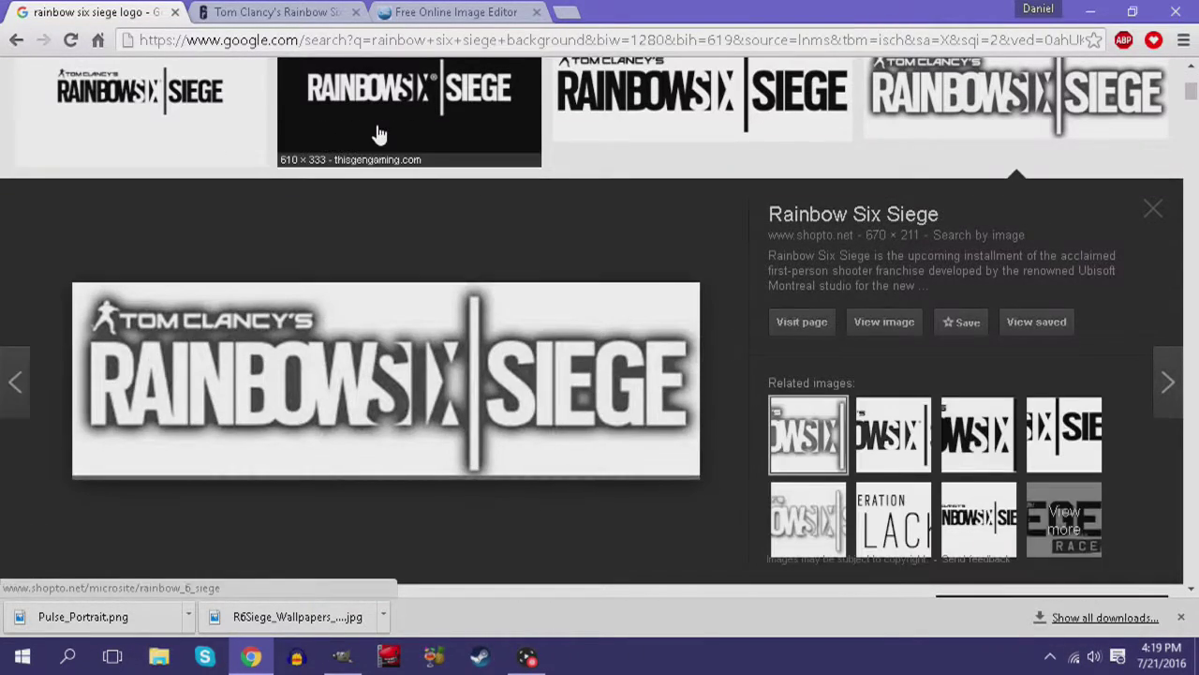
right_click(311, 358)
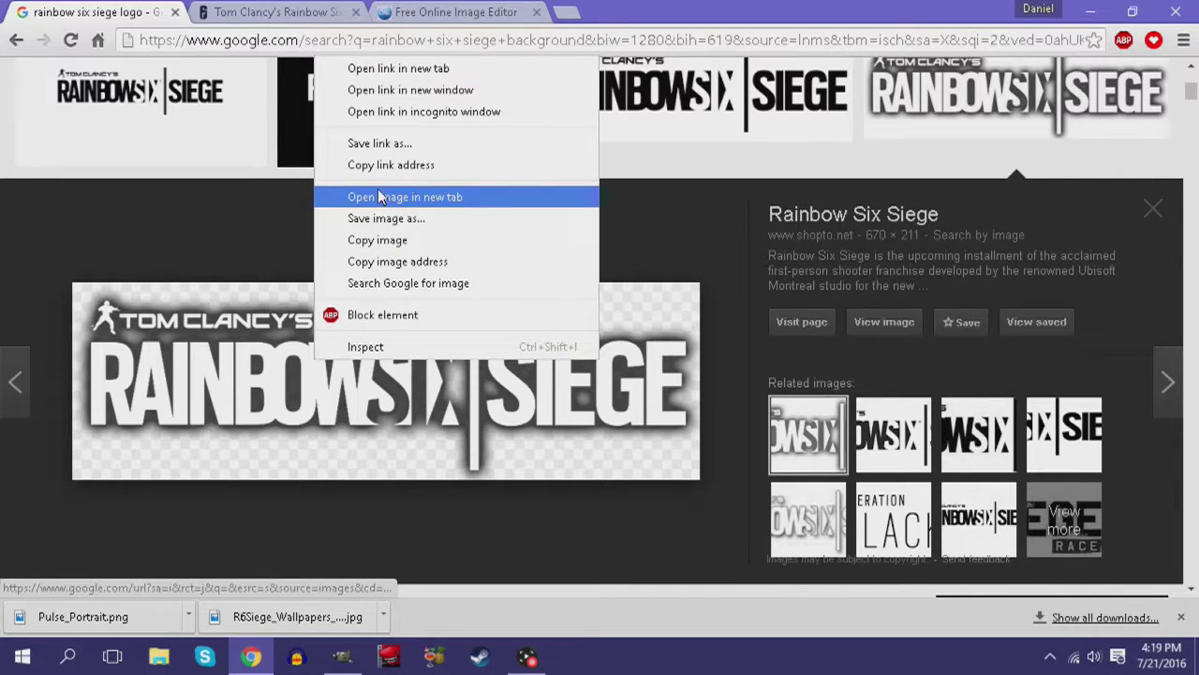
left_click(393, 215)
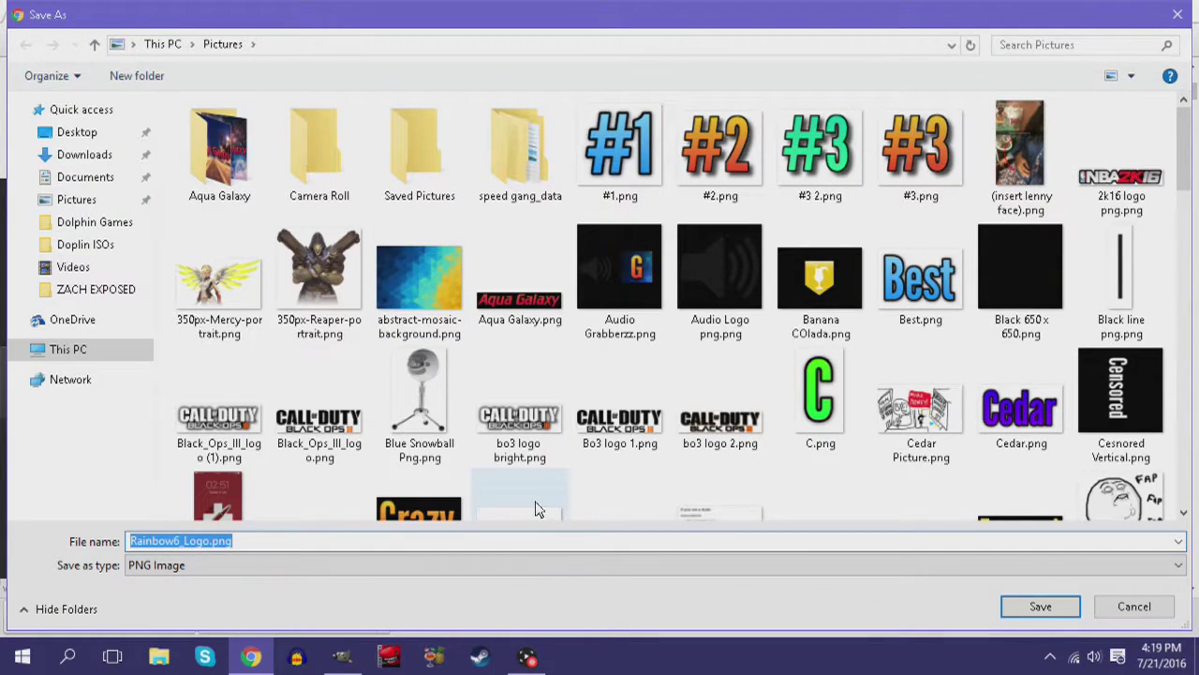
left_click(530, 545)
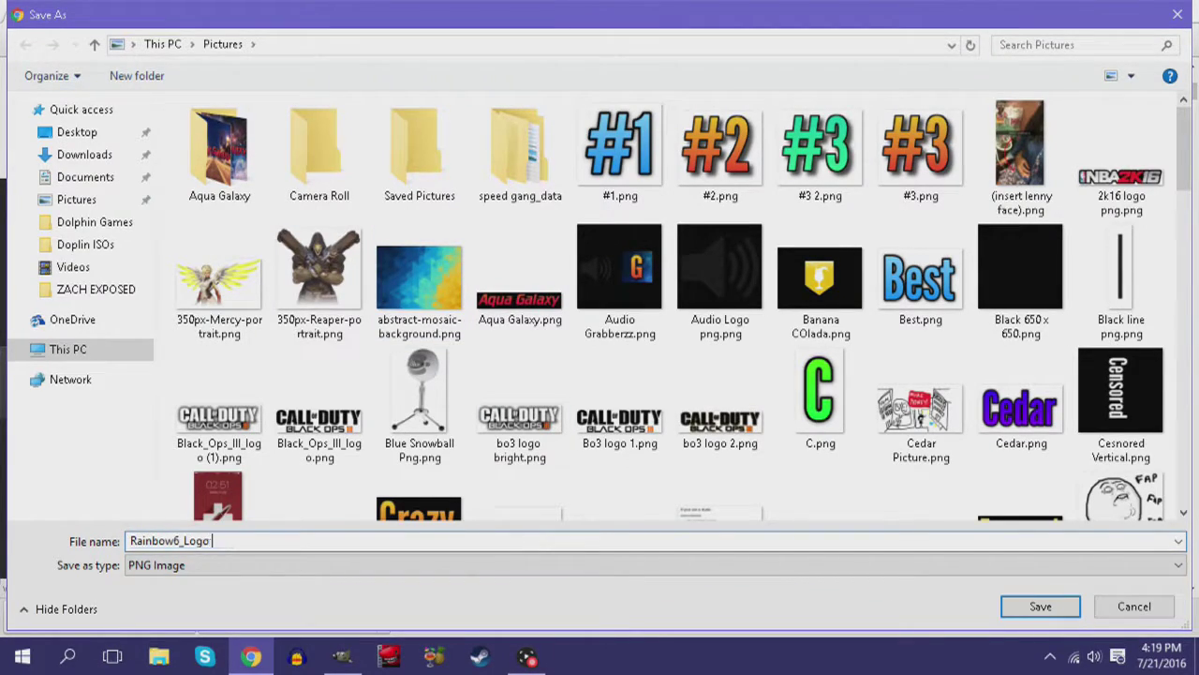
type("v2.png")
key("Return")
Add Rainbow6_Logo v2.png to the GIMP image as a layer at the canvas's upper right and scale it to 737 × 232 px.
left_click_drag(94, 616, 807, 242)
left_click_drag(576, 322, 740, 190)
left_click(68, 289)
left_click(626, 281)
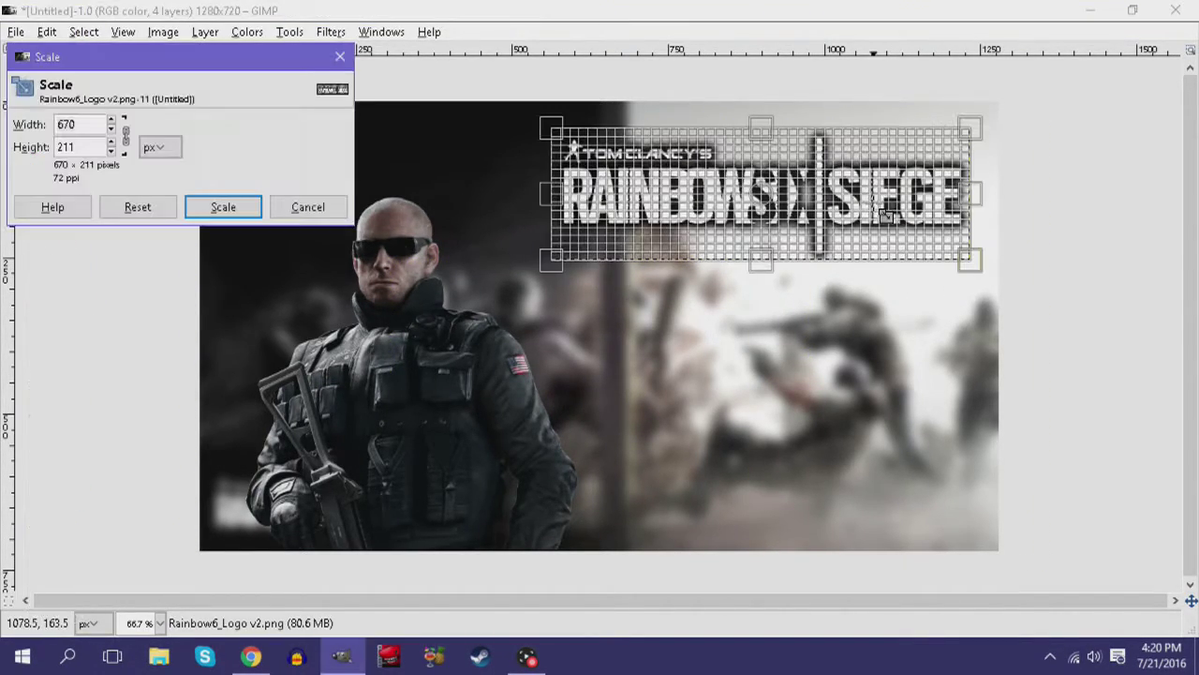
left_click_drag(553, 260, 506, 275)
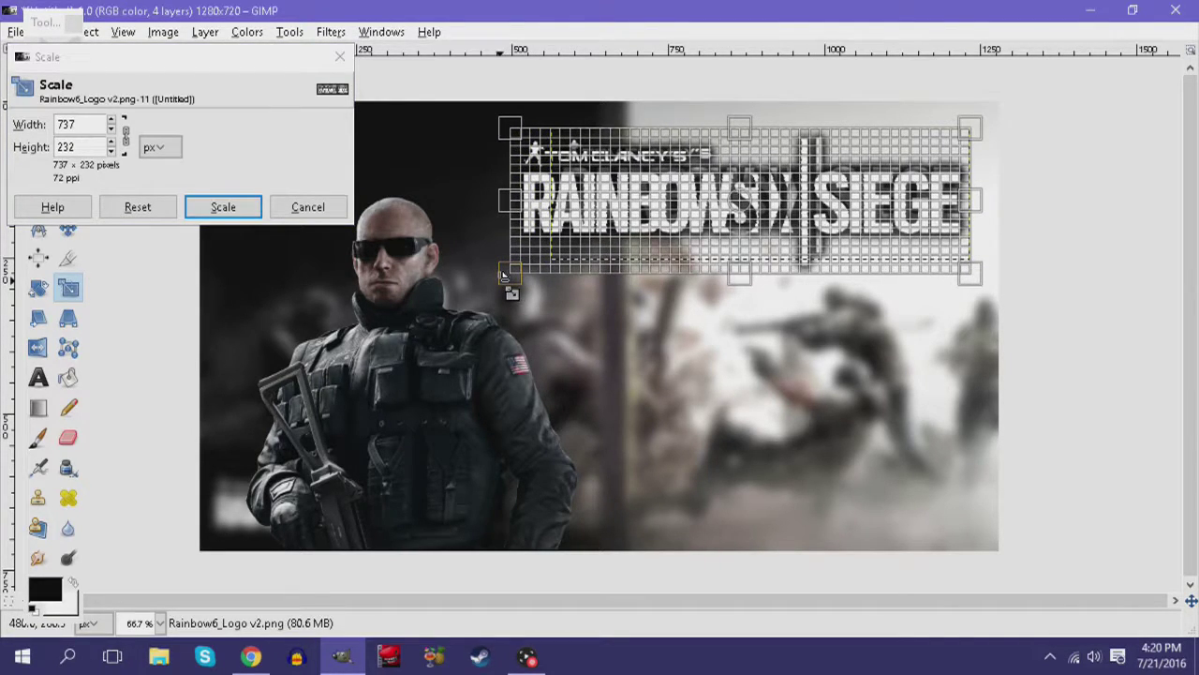
left_click(230, 207)
Select the Pulse portrait layer and enlarge it to 723 × 618 px from its upper-left corner.
left_click(67, 229)
left_click(324, 356)
left_click(67, 289)
left_click(562, 384)
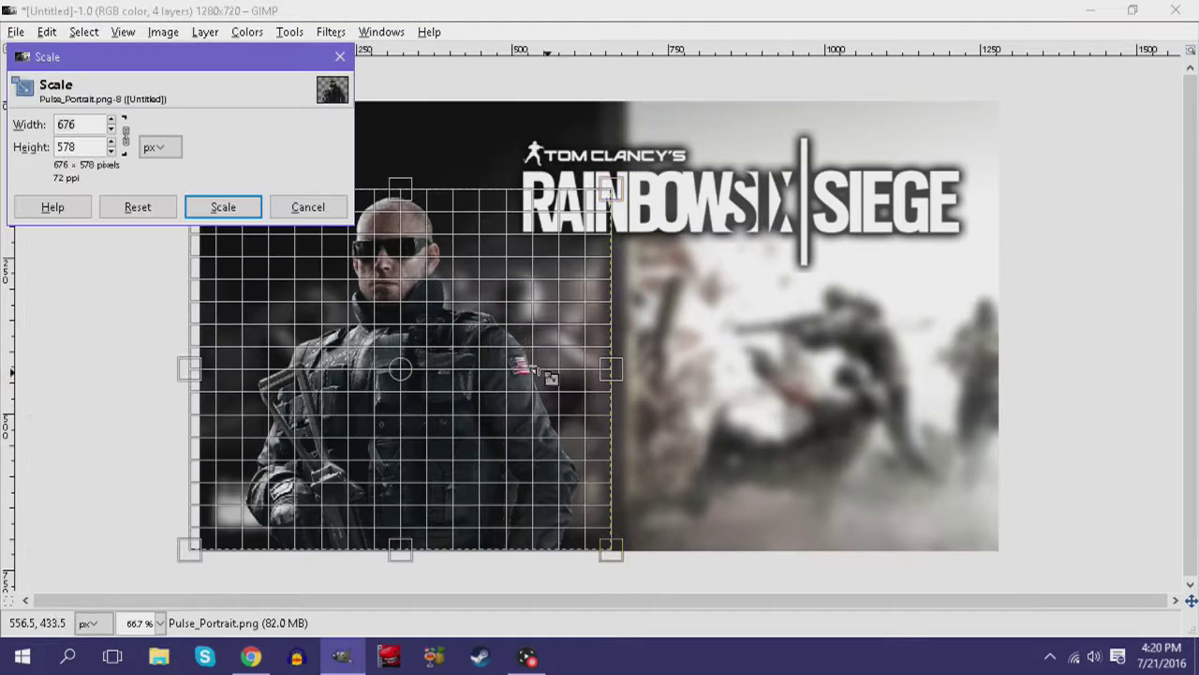
left_click_drag(265, 279, 236, 254)
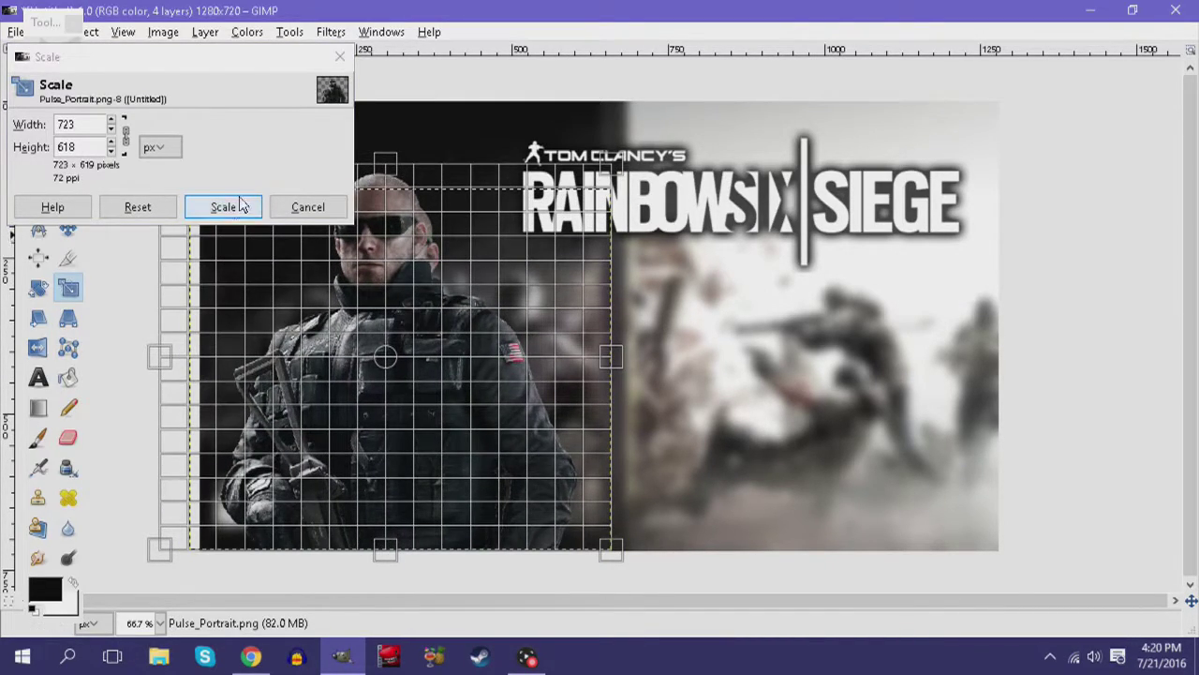
left_click(236, 207)
key("m")
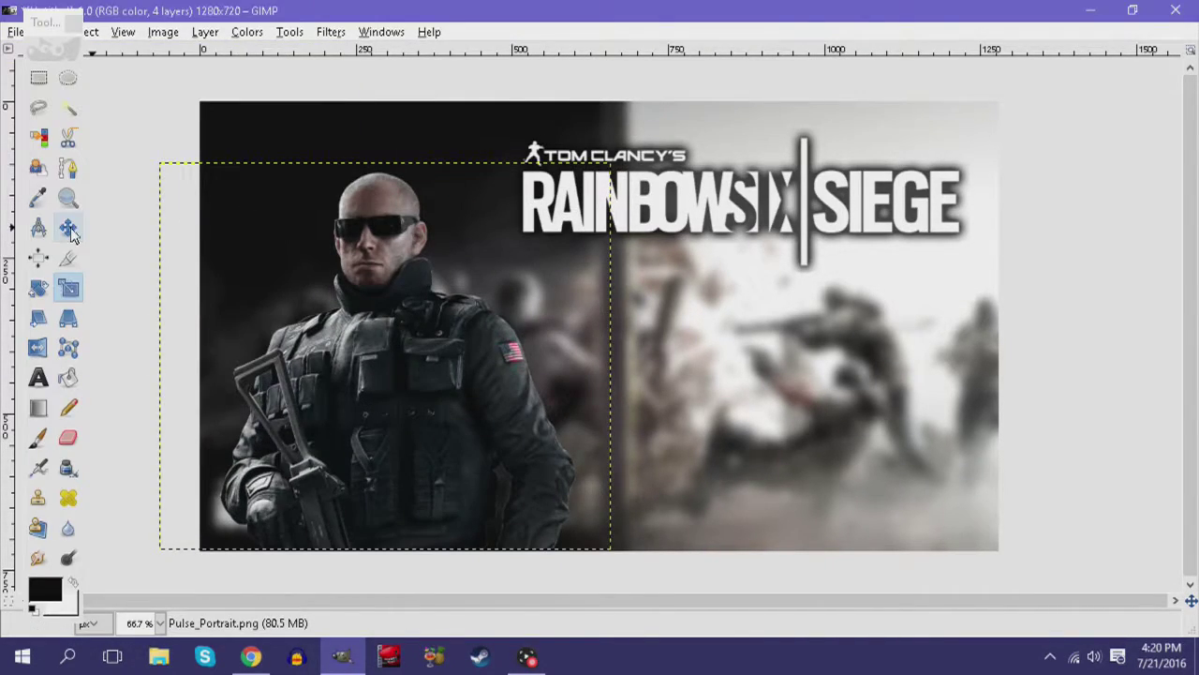
Open cooltext.com in a new Chrome tab and return to the GIMP image.
left_click(255, 664)
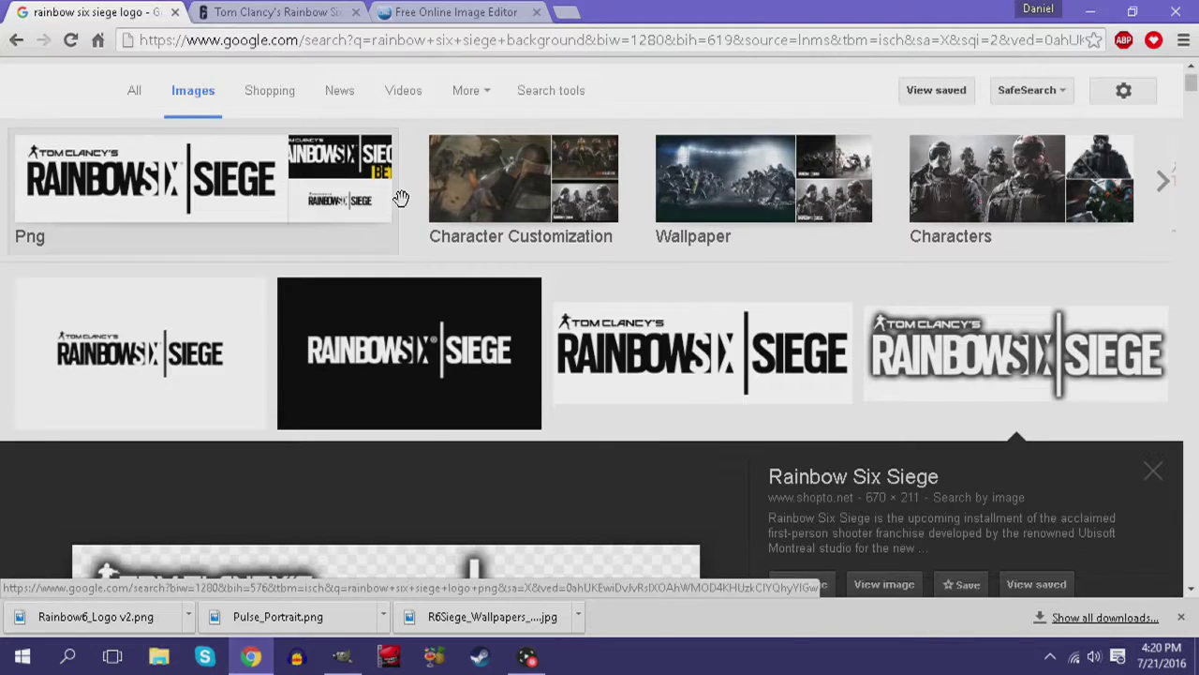
left_click(559, 11)
type("cooltext.com")
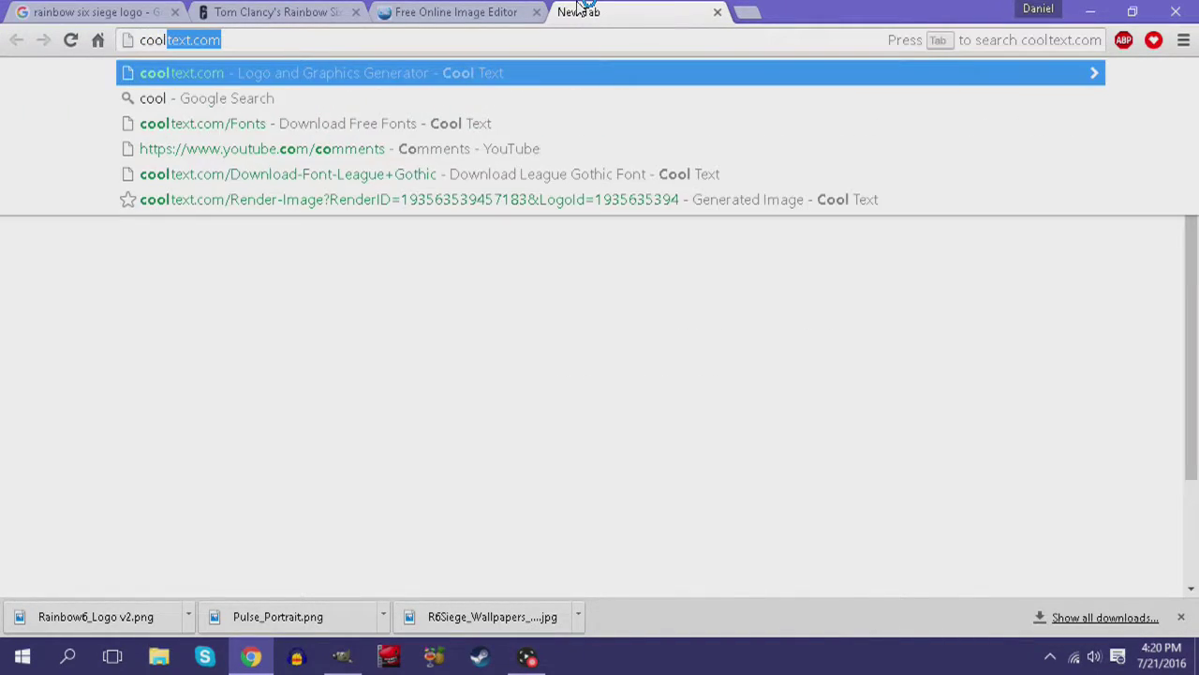
key("Return")
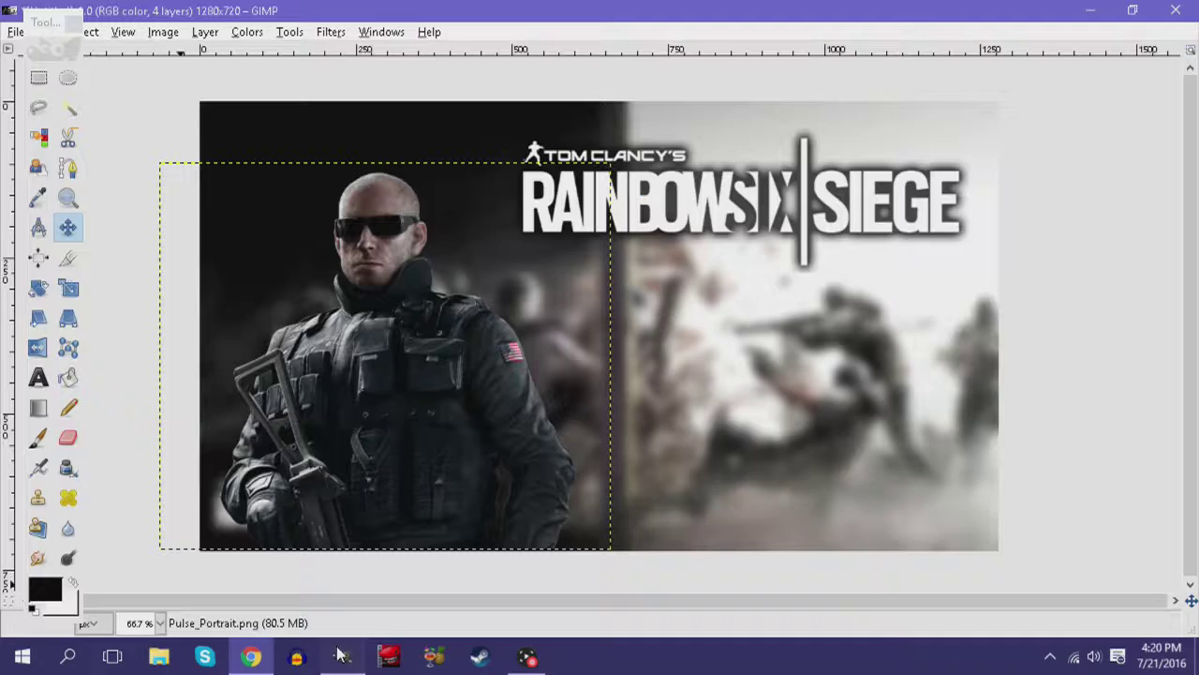
left_click(342, 656)
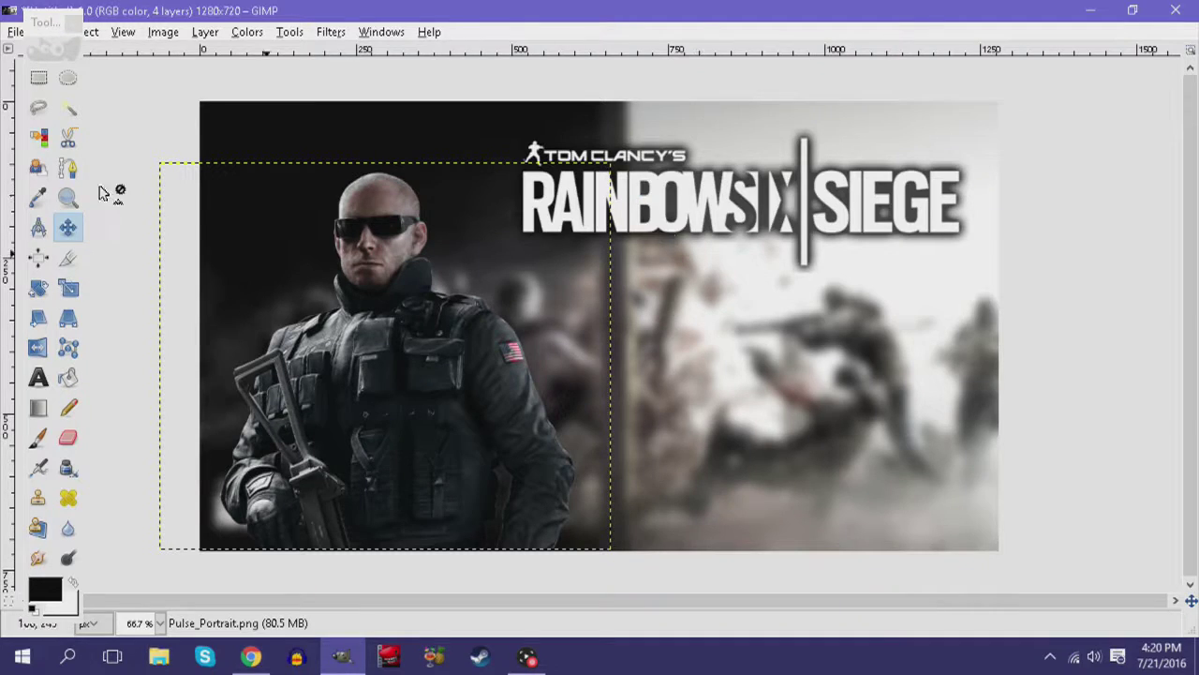
Switch to Cool Text in Chrome, search for "league" and start a League Gothic logo in the Fun style with the text "Pulse".
left_click(251, 656)
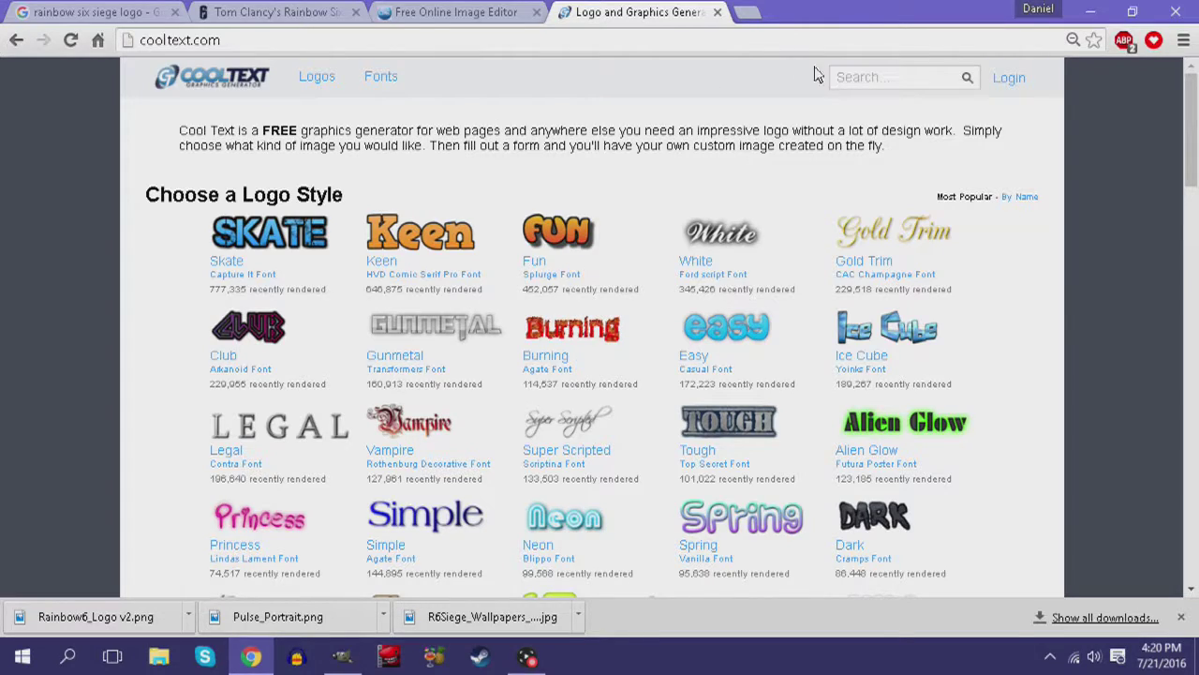
left_click(852, 79)
type("league")
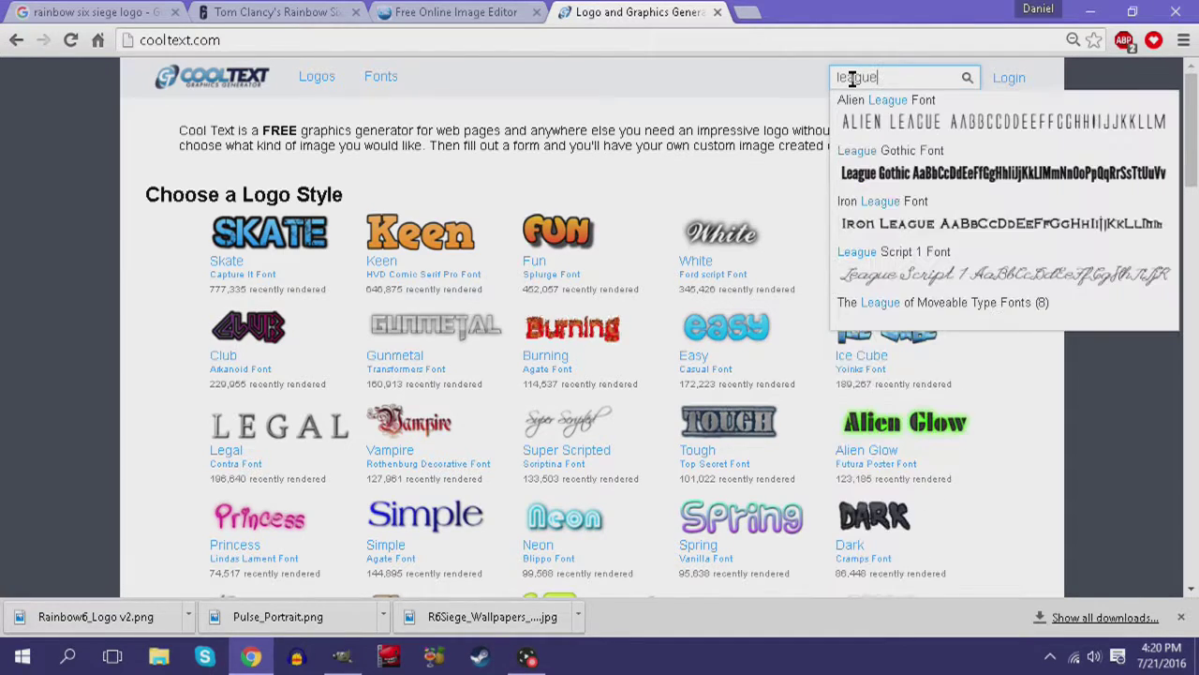
left_click(888, 172)
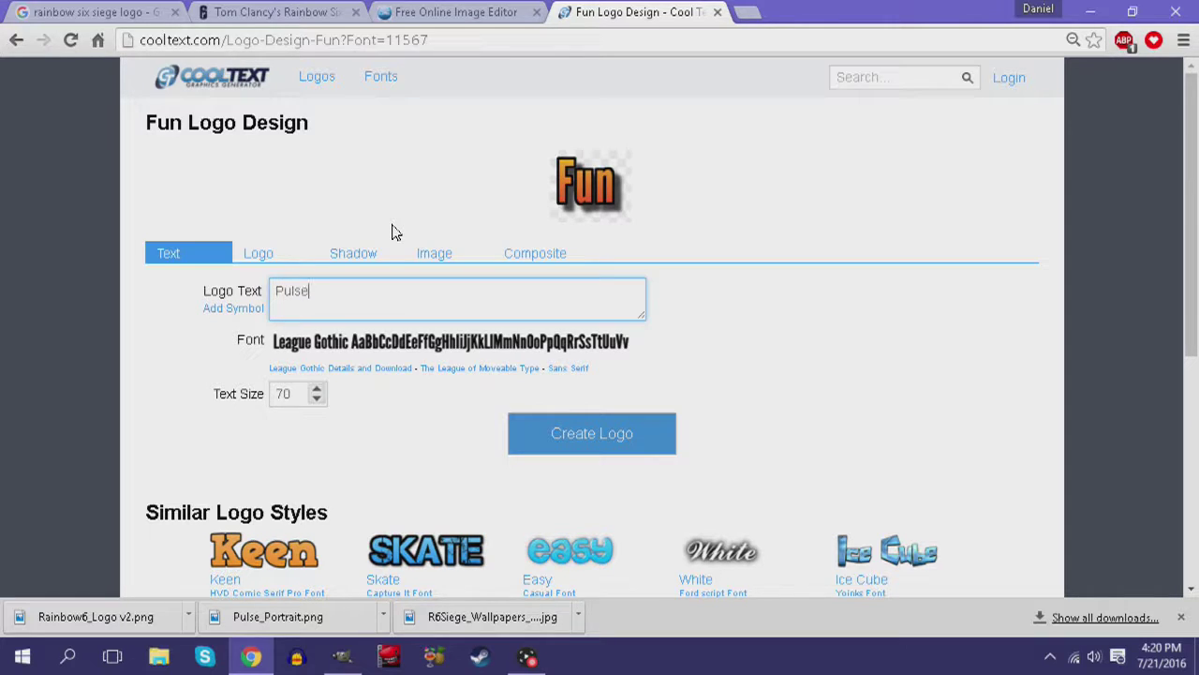
Set the Pulse logo's text size to 300 and review the enlarged preview.
left_click_drag(297, 394, 0, 392)
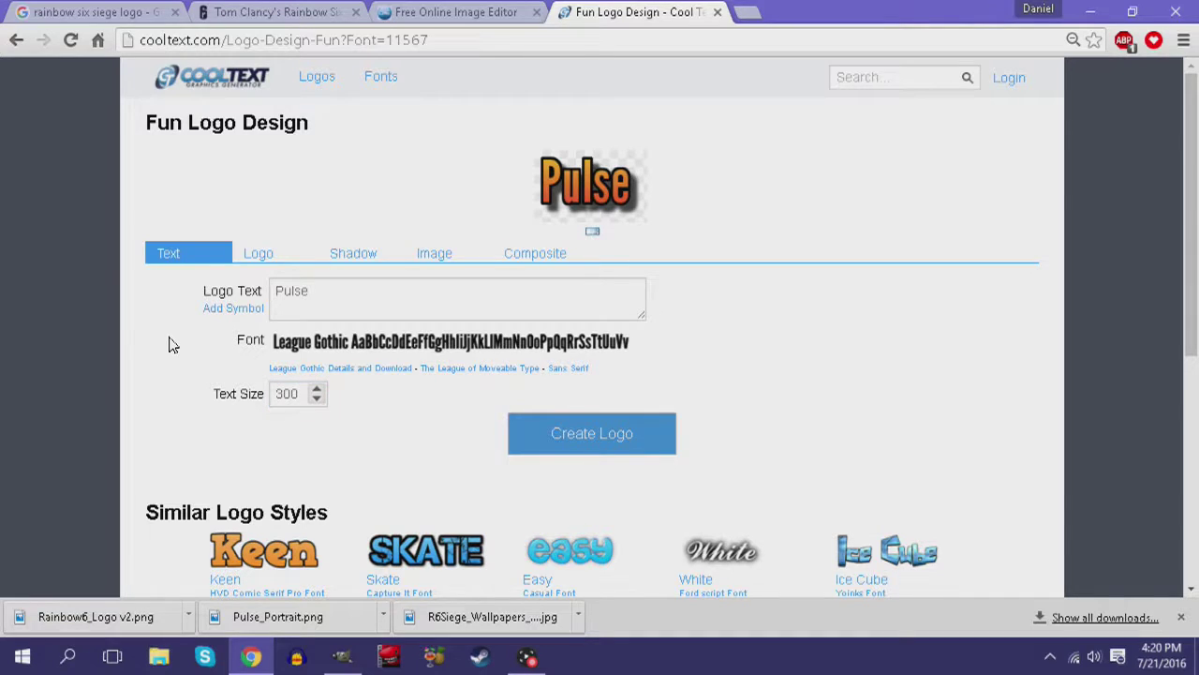
scroll(409, 265, "down", 3)
scroll(430, 246, "up", 3)
scroll(392, 405, "down", 2)
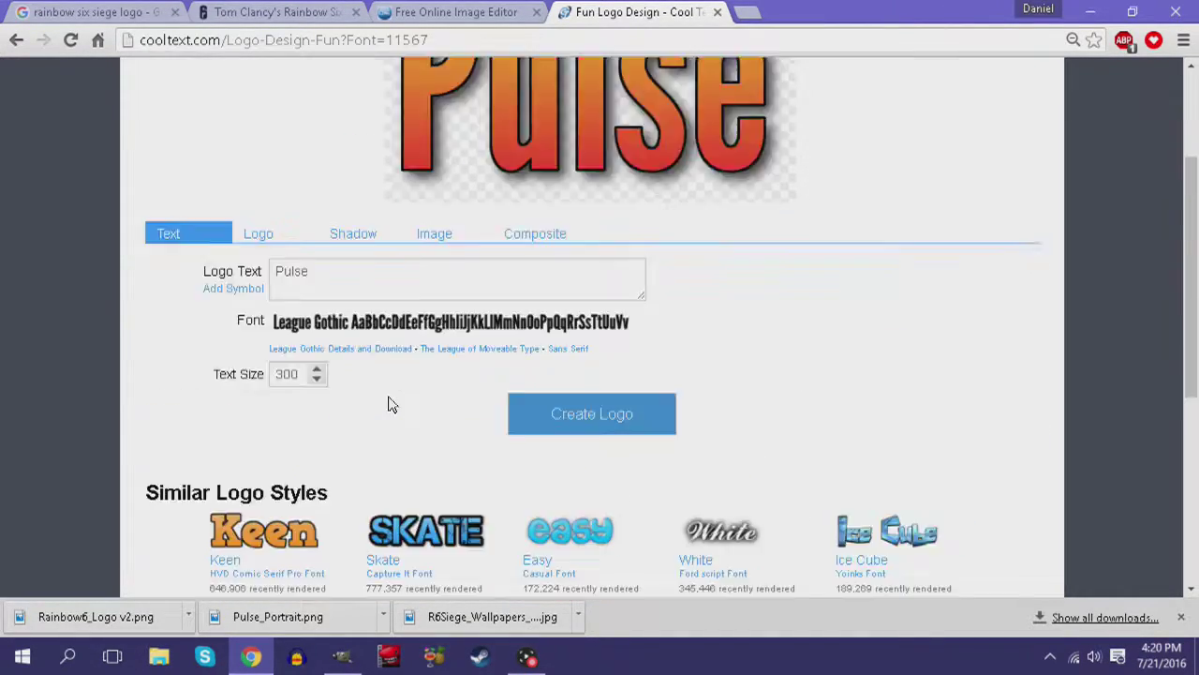
scroll(391, 405, "down", 1)
scroll(740, 293, "up", 3)
scroll(784, 305, "down", 3)
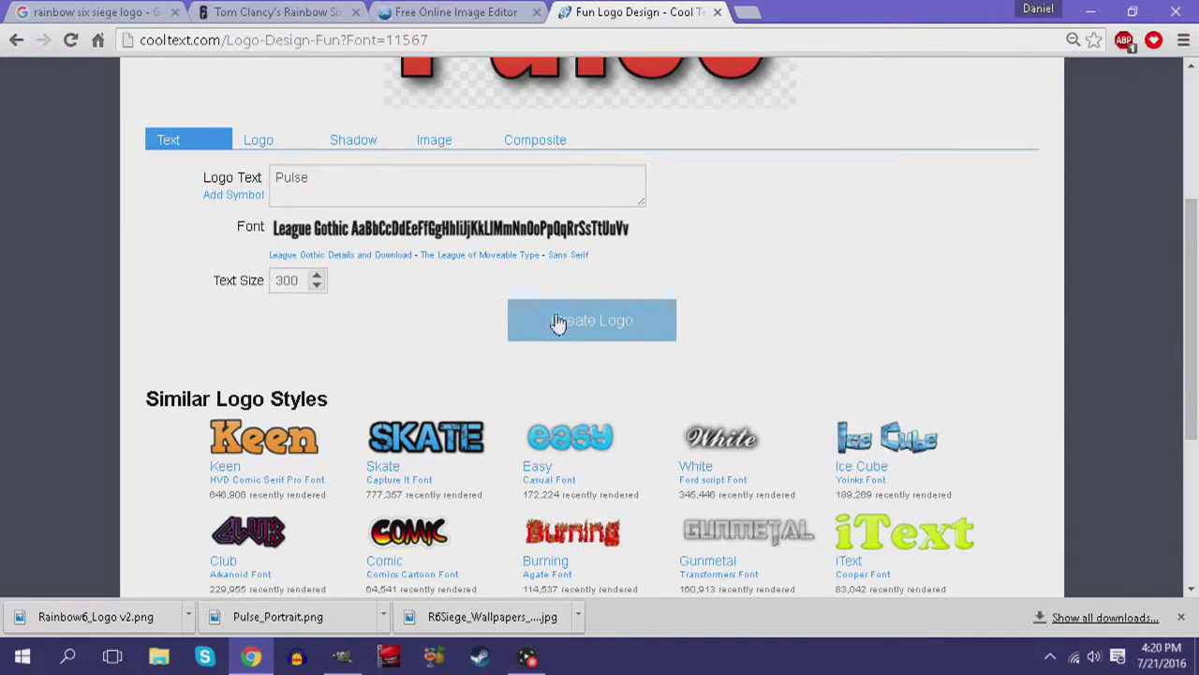
left_click(259, 140)
left_click(279, 208)
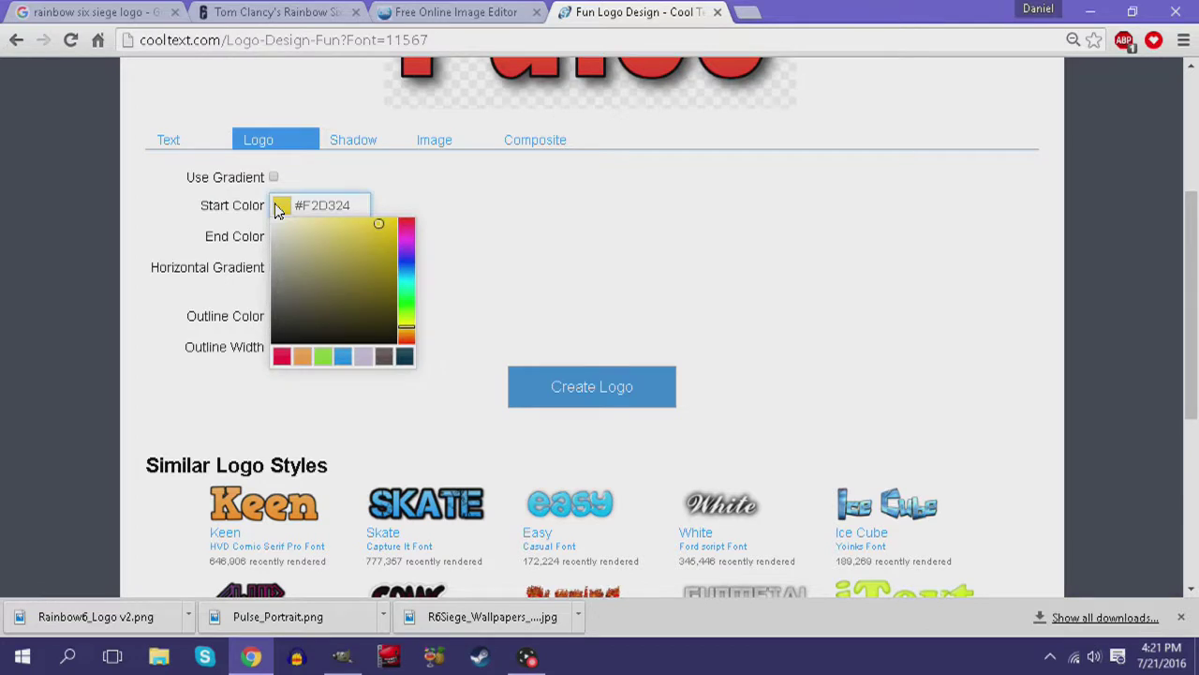
left_click(182, 209)
scroll(253, 341, "up", 3)
left_click(165, 424)
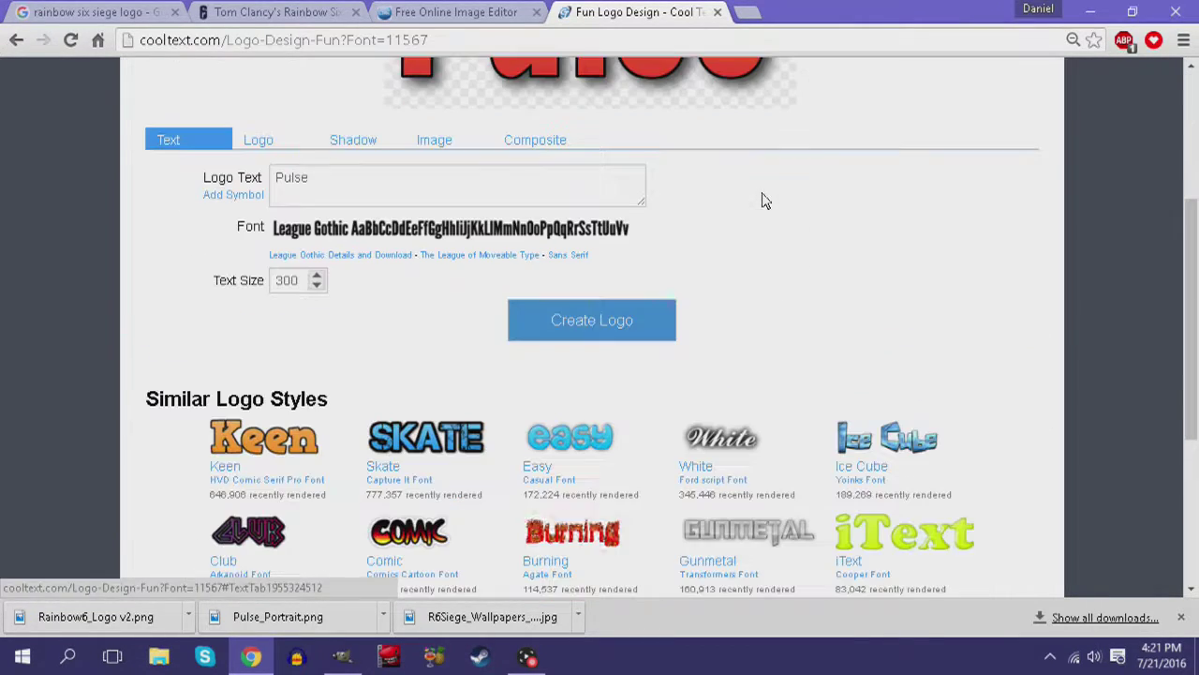
Generate the Pulse logo and download it to Pictures as "Pulse text" in PNG format.
left_click(618, 319)
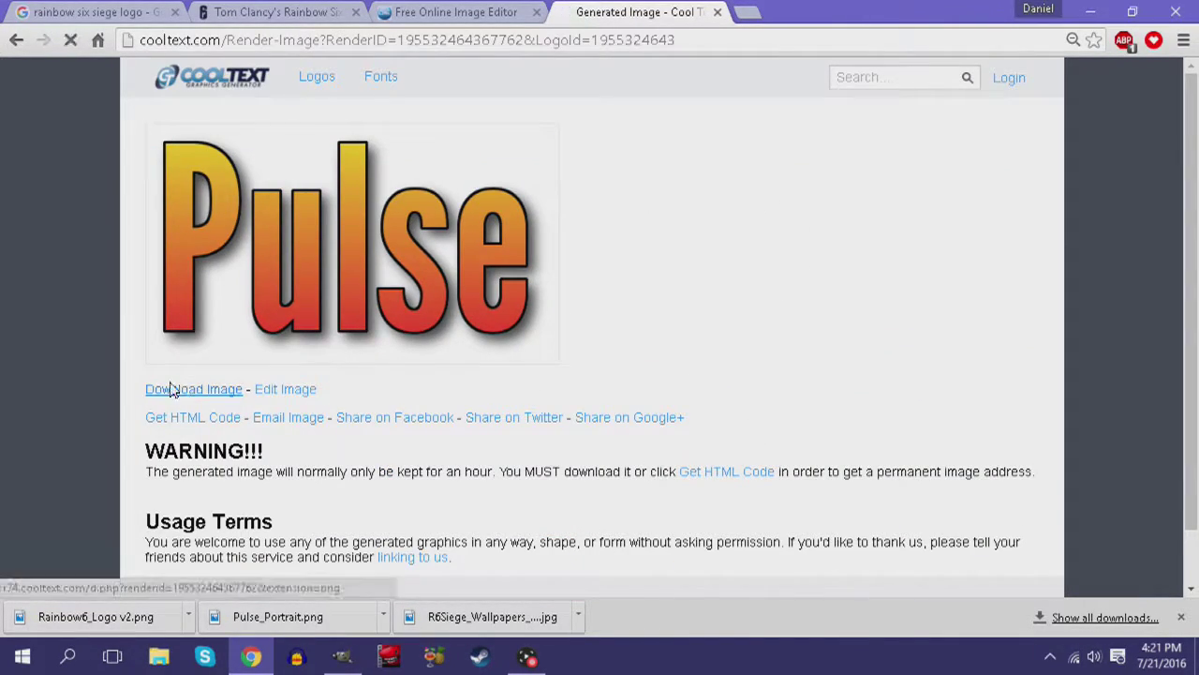
left_click(168, 388)
type("Pulse")
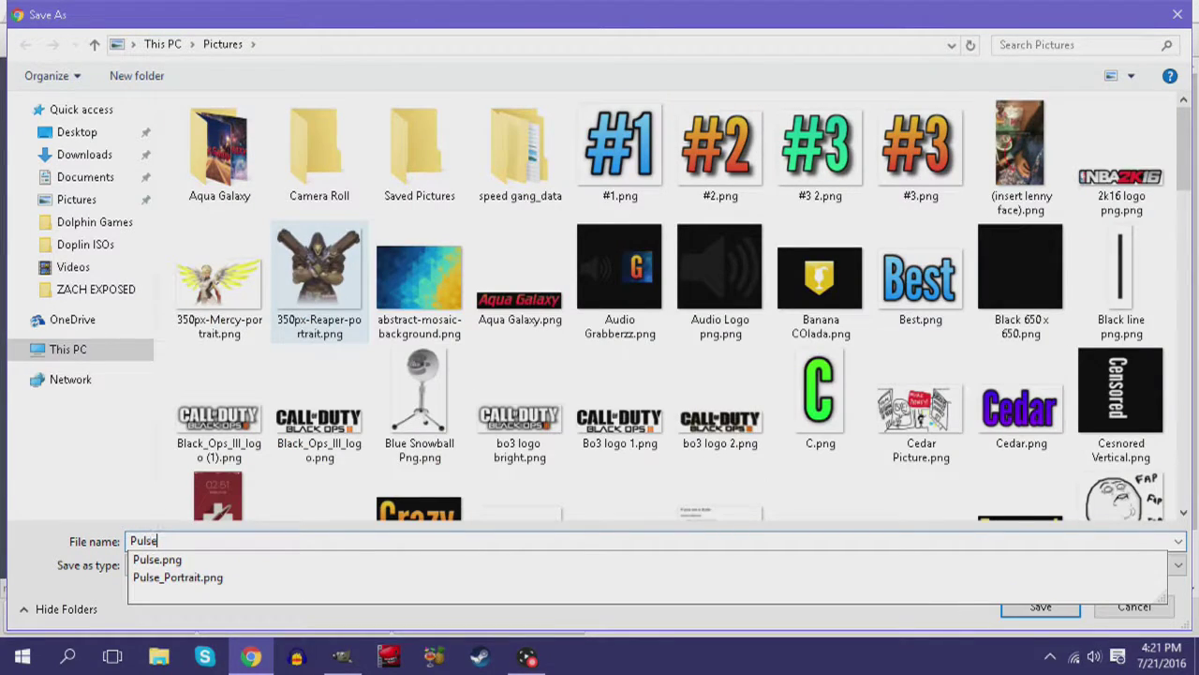
type(" tex")
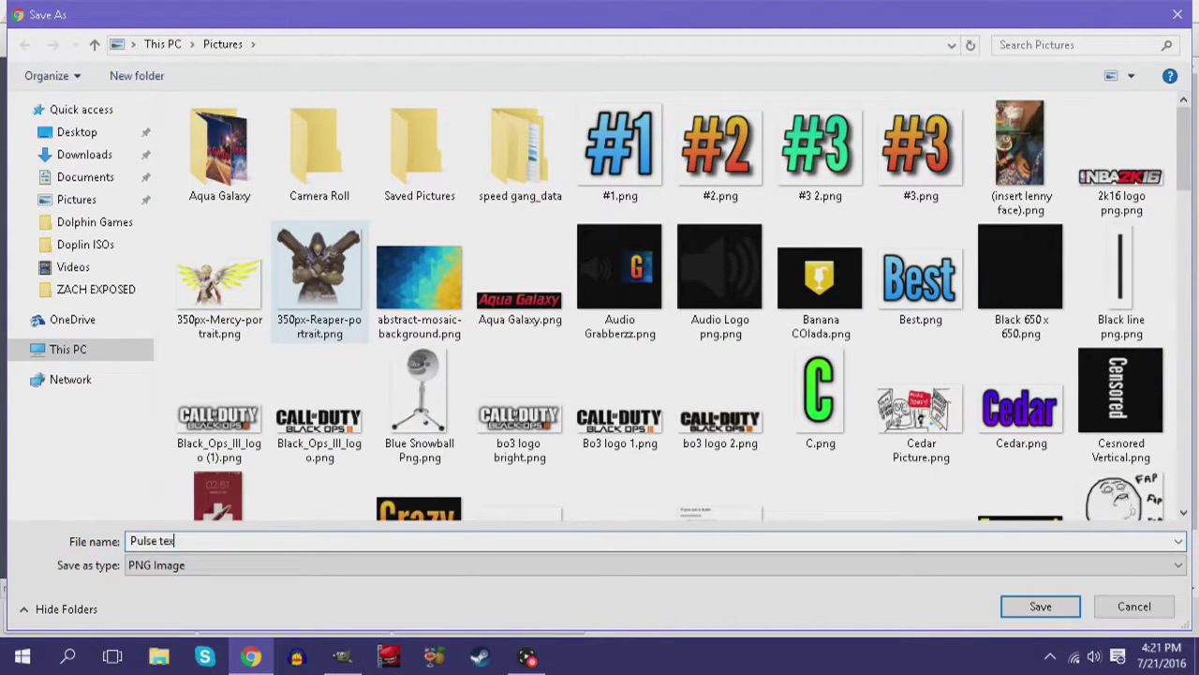
type("t")
key("Return")
Add Pulse text.png to the GIMP image as a layer and place it beneath the Rainbow Six Siege logo.
left_click_drag(66, 617, 708, 364)
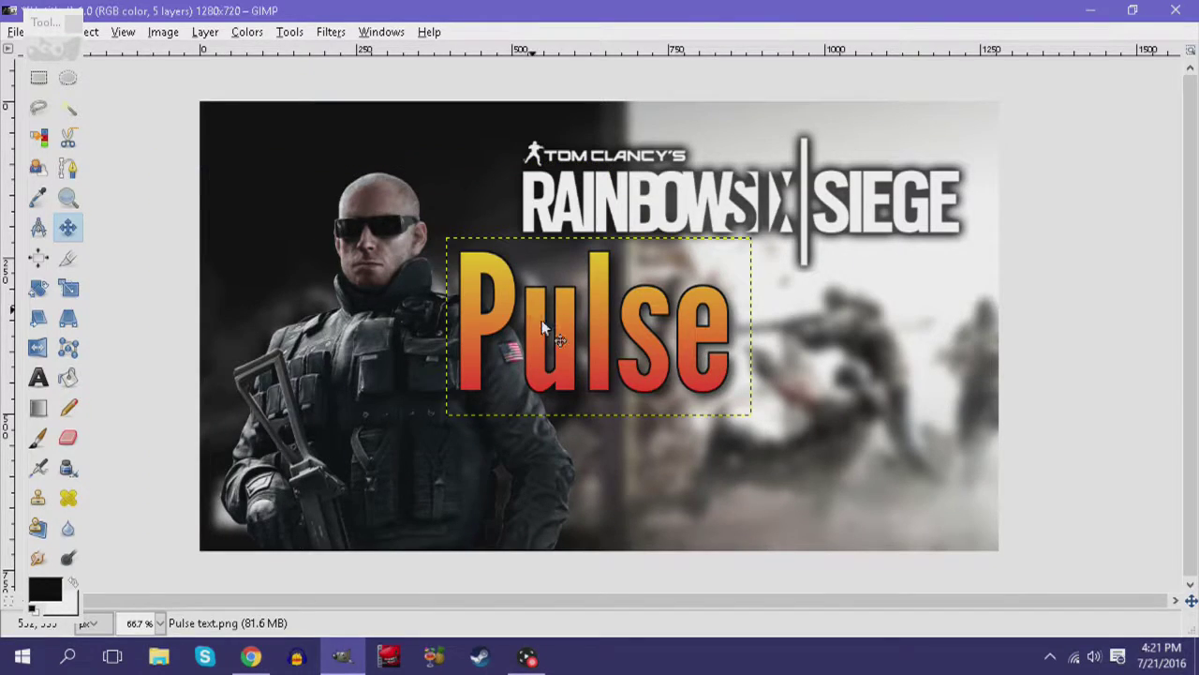
left_click_drag(542, 320, 707, 321)
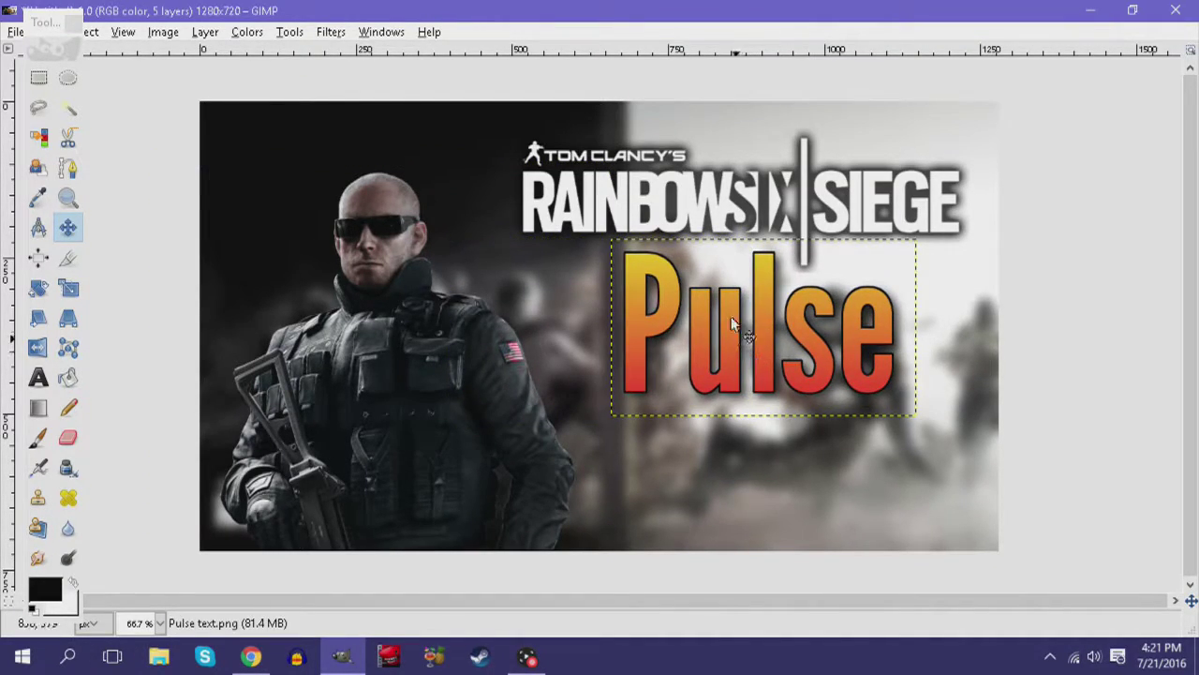
Return to the Google Images results in Chrome and search for "rainbow six siege pulse logo".
left_click(250, 656)
scroll(515, 112, "up", 1)
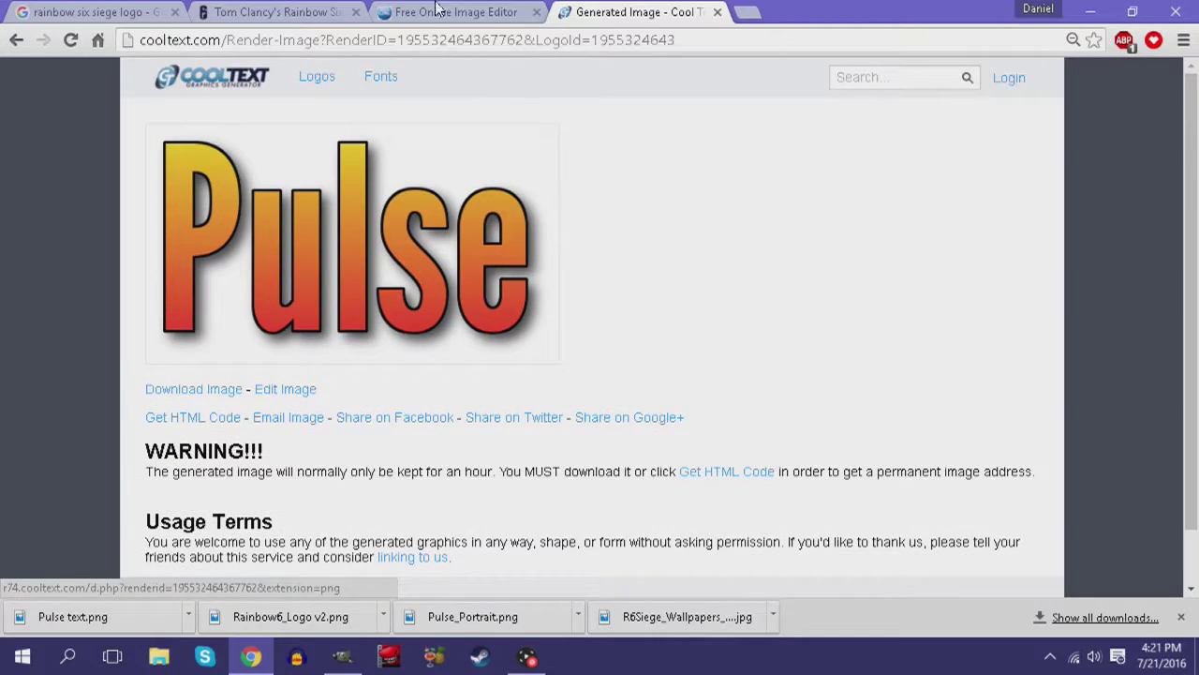
left_click(188, 11)
scroll(397, 80, "up", 1)
left_click_drag(354, 85, 3, 84)
type("rainbow six sie")
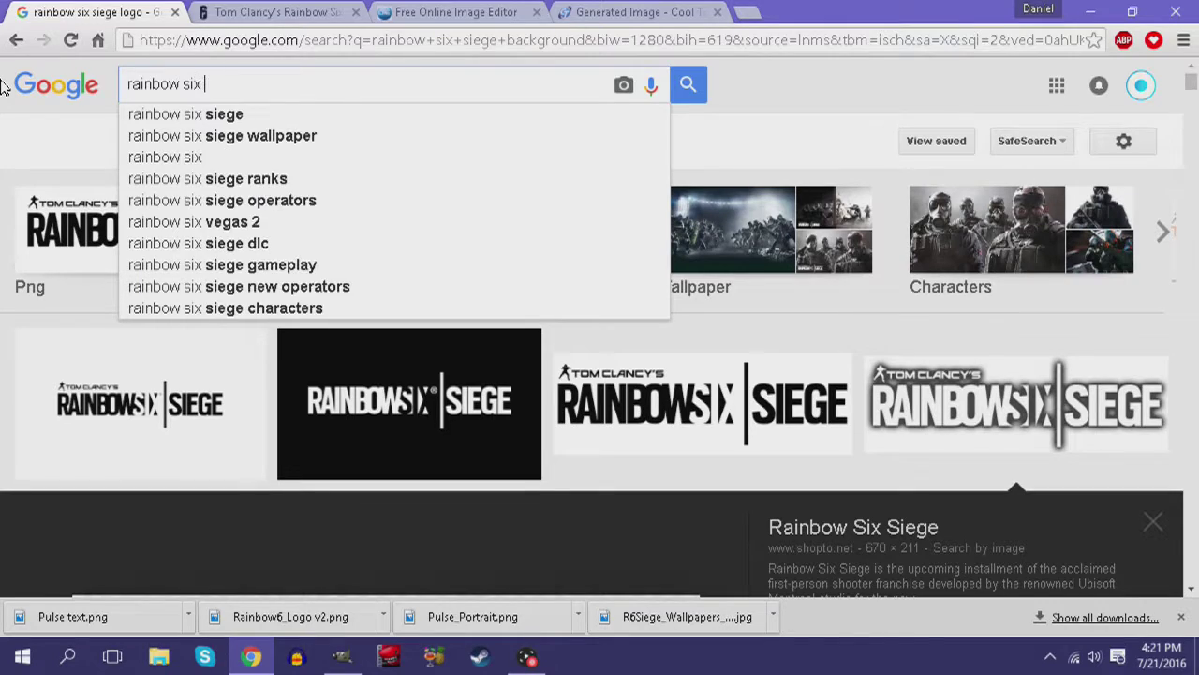
type("ge pulse logo")
key("Return")
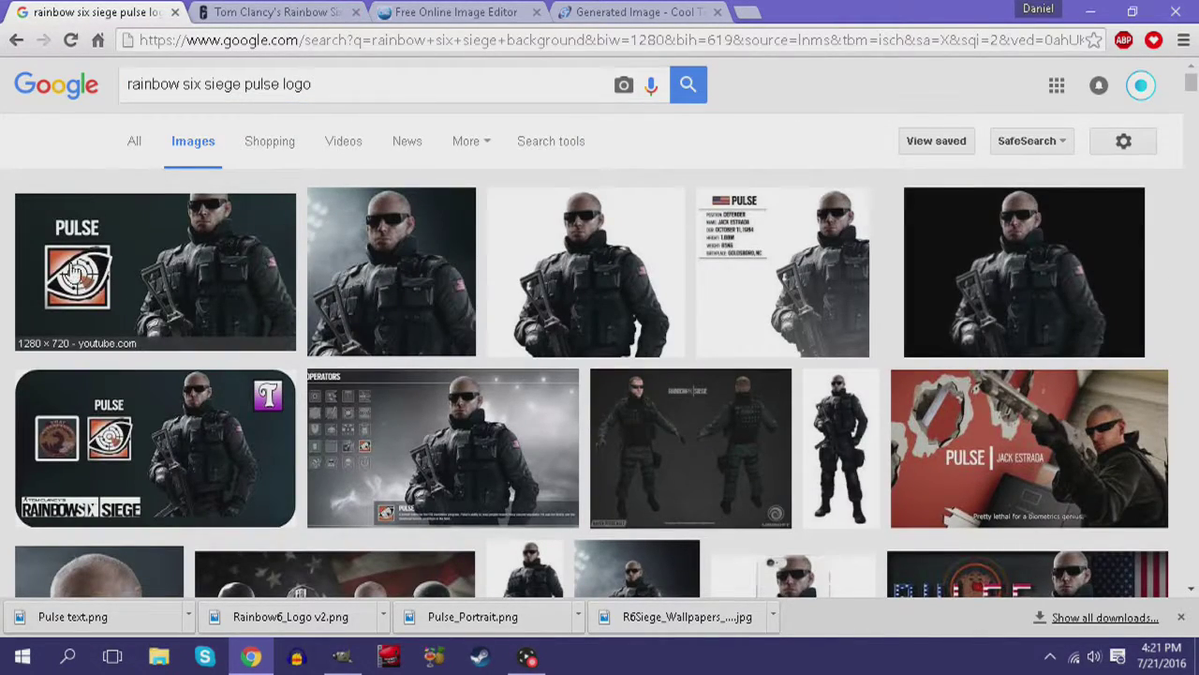
Find the square orange Pulse eye emblem in the image results and save it to Pictures as Pulse_227380.png.
scroll(530, 298, "down", 8)
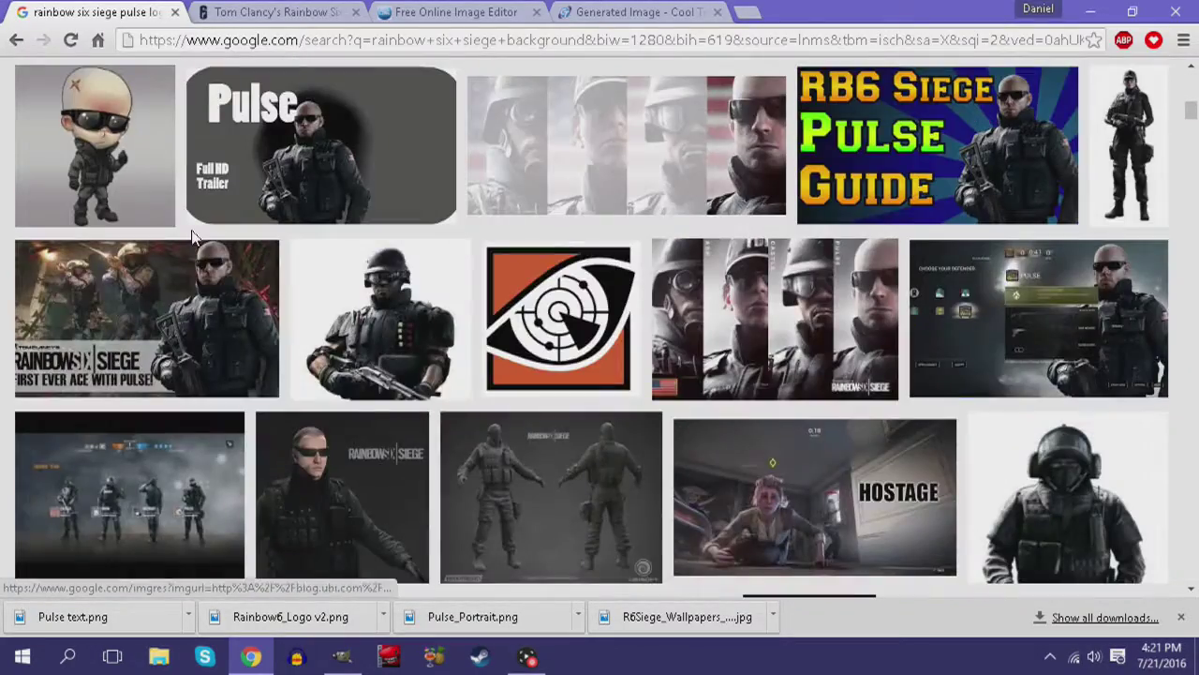
left_click(529, 298)
left_click_drag(302, 341, 375, 394)
right_click(360, 387)
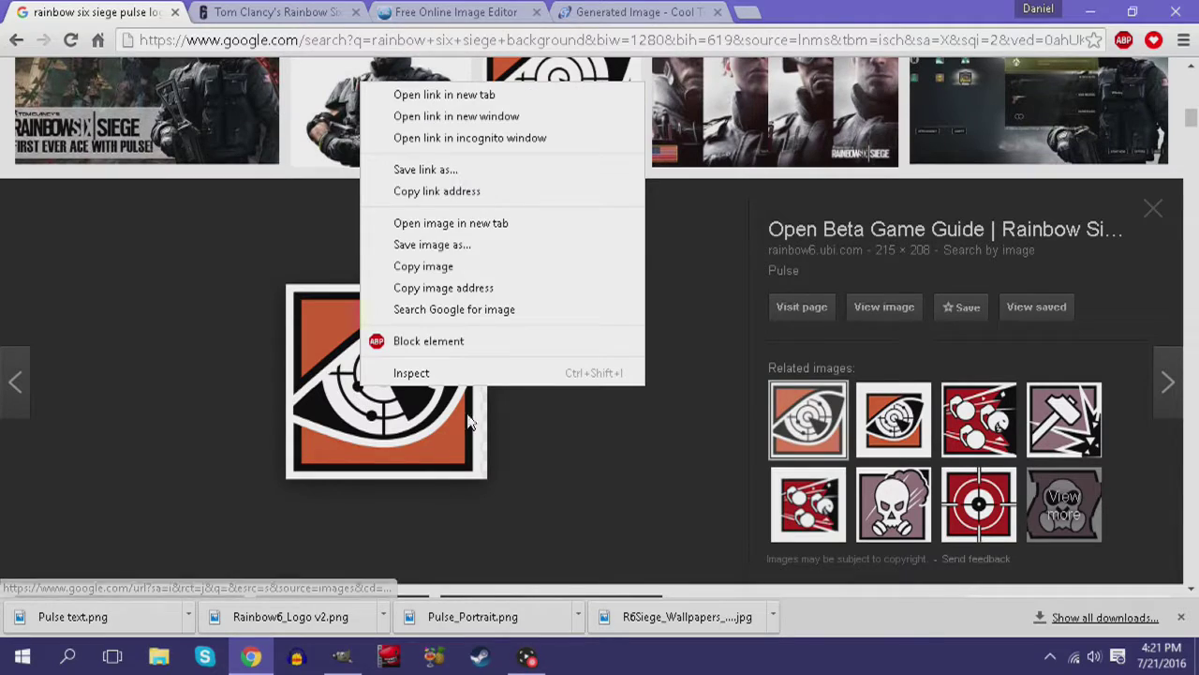
left_click(486, 247)
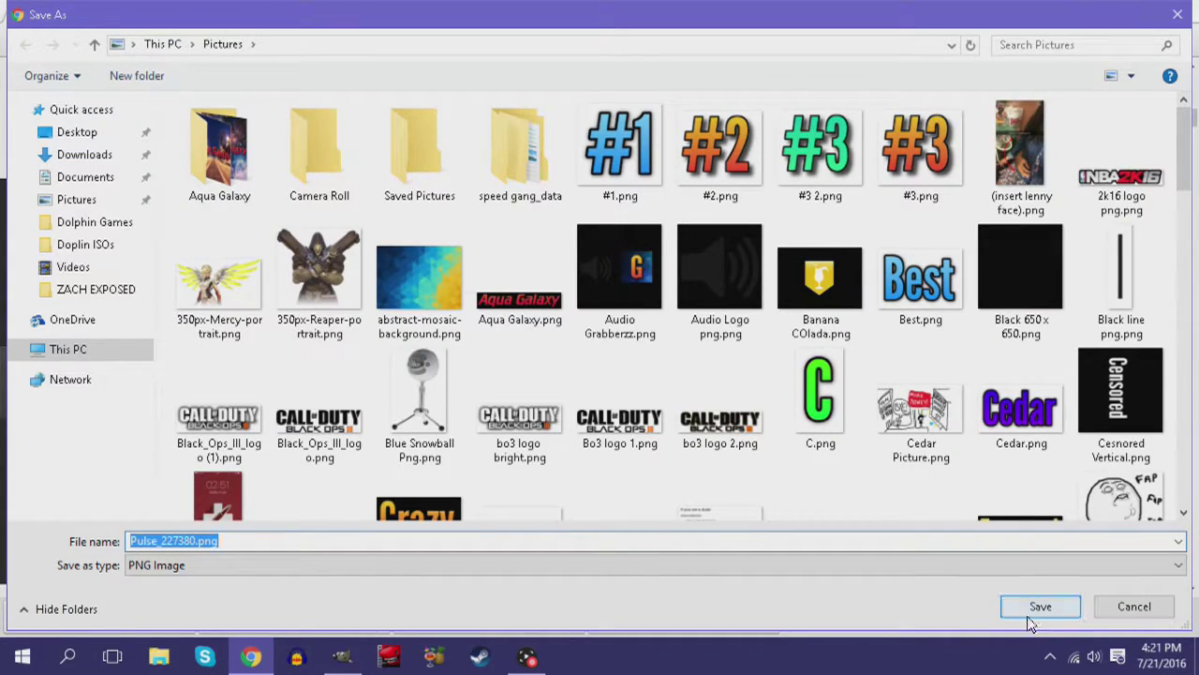
left_click(1035, 608)
Add Pulse_227380.png to the GIMP image as a layer and place it beneath the Pulse text.
left_click_drag(73, 628, 668, 432)
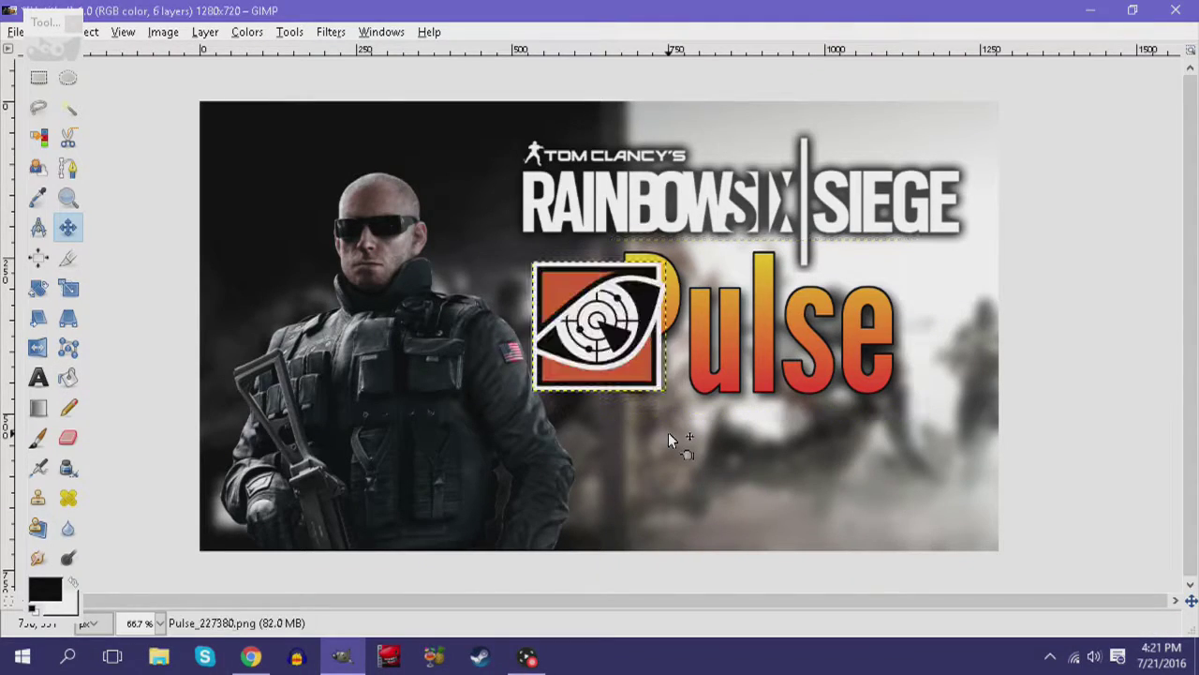
left_click_drag(586, 300, 768, 447)
Nudge the Pulse text layer slightly right and shrink it from its upper-left corner to about 412 px wide.
left_click(751, 313)
left_click(699, 299)
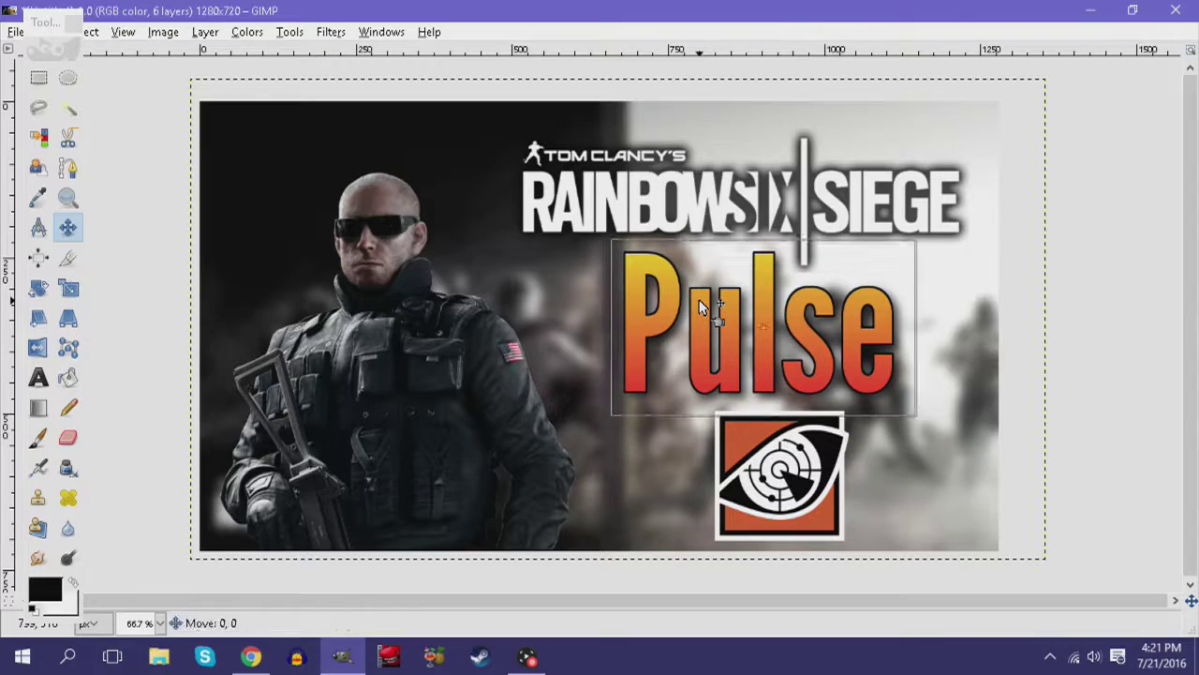
left_click_drag(699, 299, 715, 299)
left_click(67, 288)
left_click(772, 258)
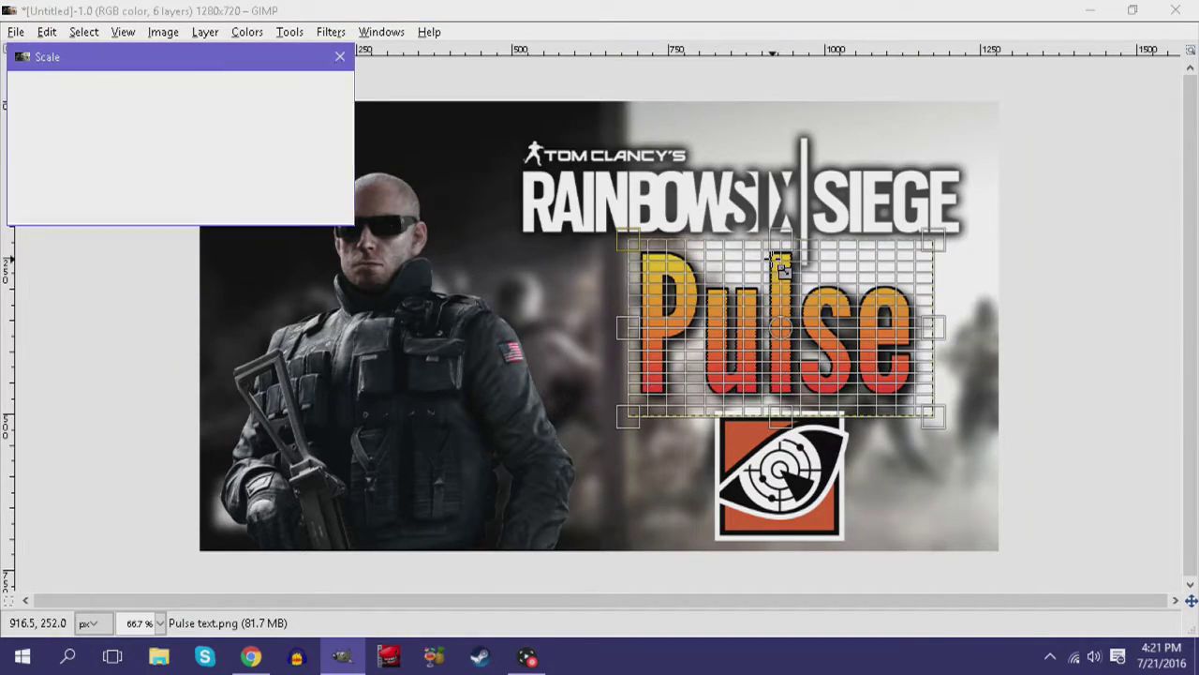
left_click_drag(630, 245, 661, 274)
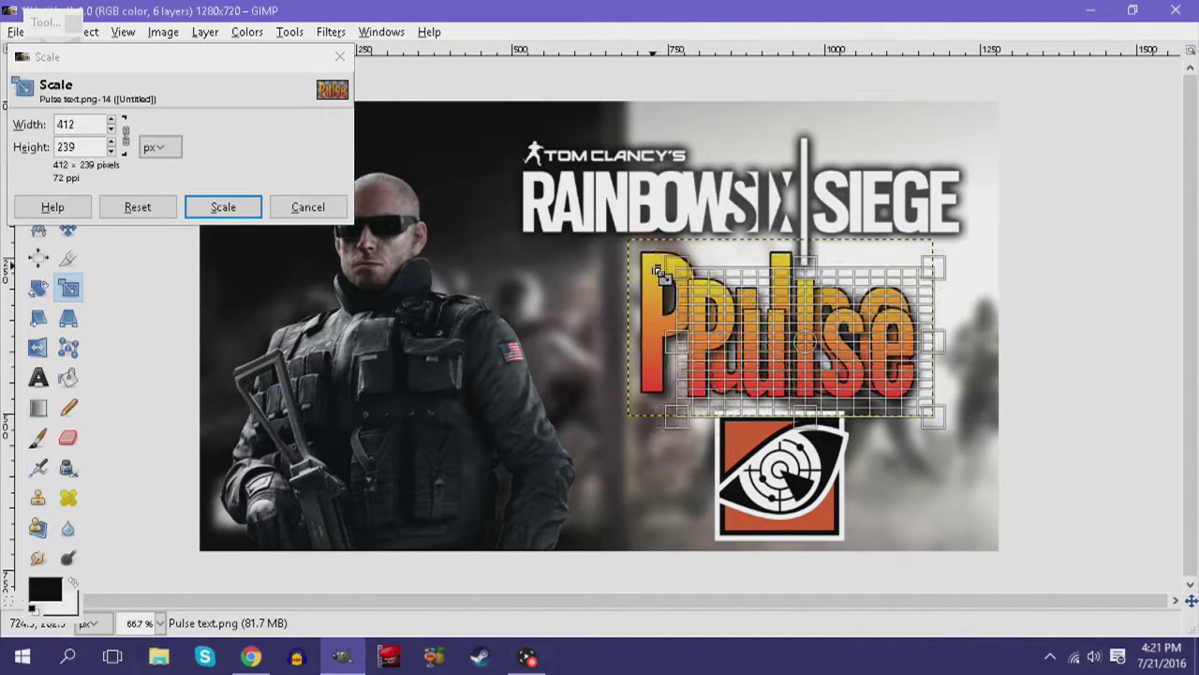
left_click(223, 207)
Move the Pulse text layer slightly up and left so it sits centred above the eye emblem.
left_click(68, 229)
left_click(828, 349)
left_click_drag(798, 330, 766, 311)
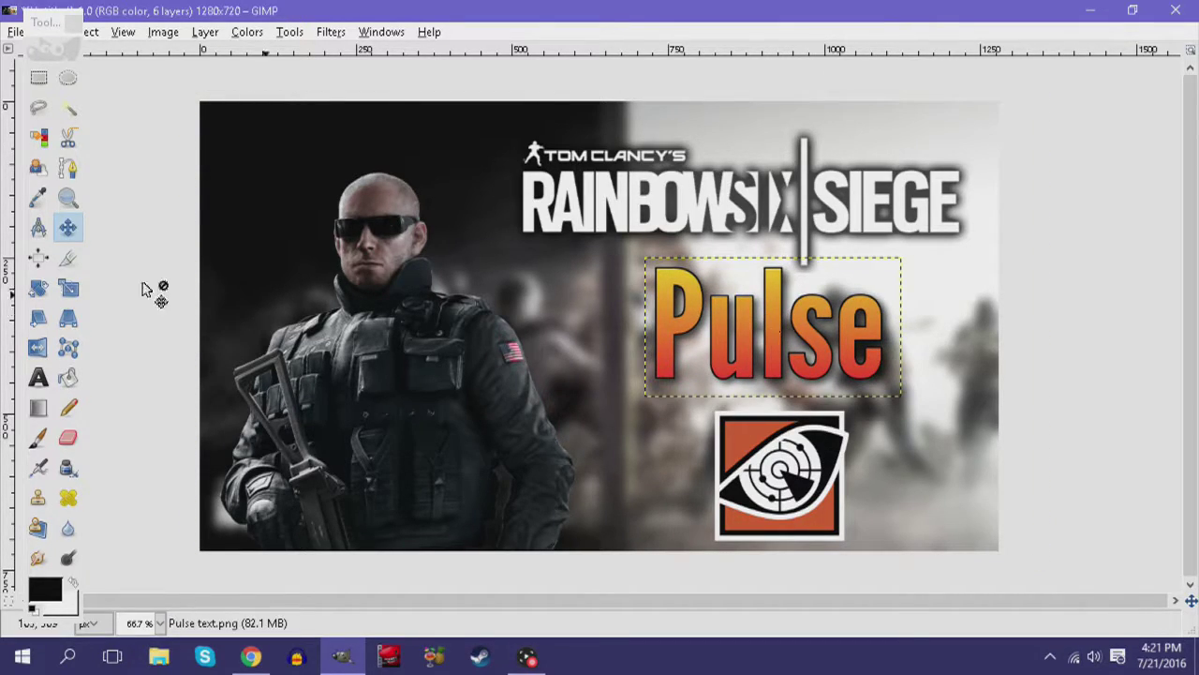
Widen the Pulse text layer leftward to 440 × 218 px and enlarge it from its lower-right corner to 458 × 226 px.
left_click(67, 288)
left_click(710, 380)
left_click_drag(646, 396, 541, 414)
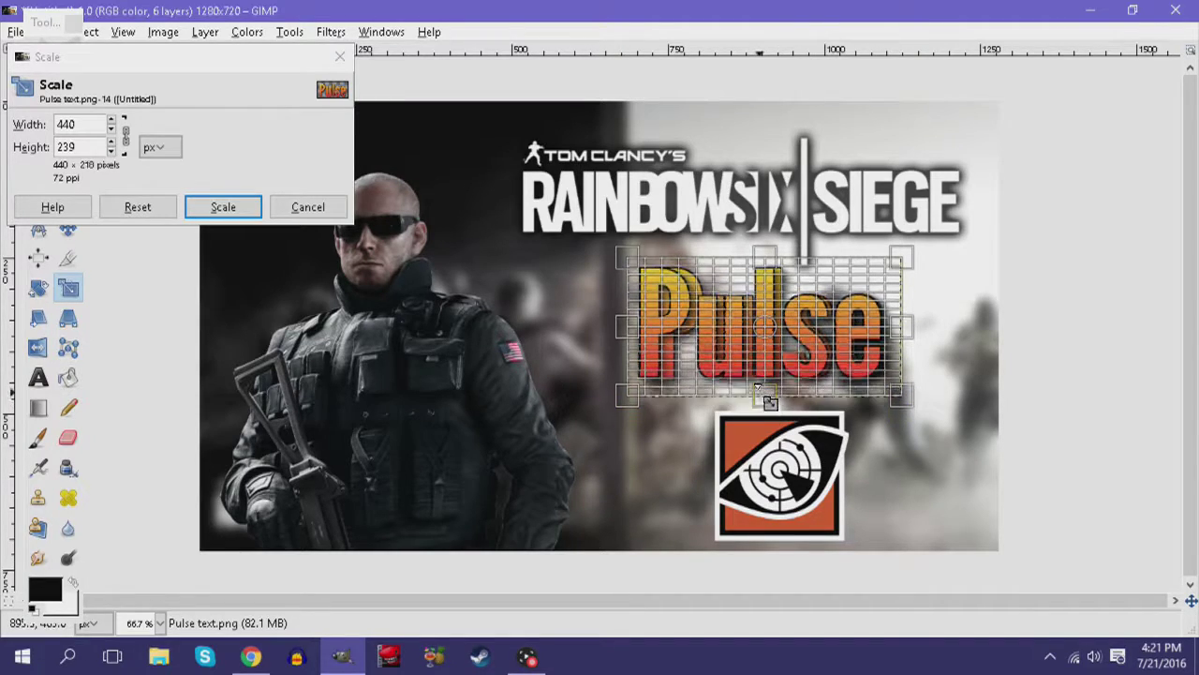
left_click(235, 204)
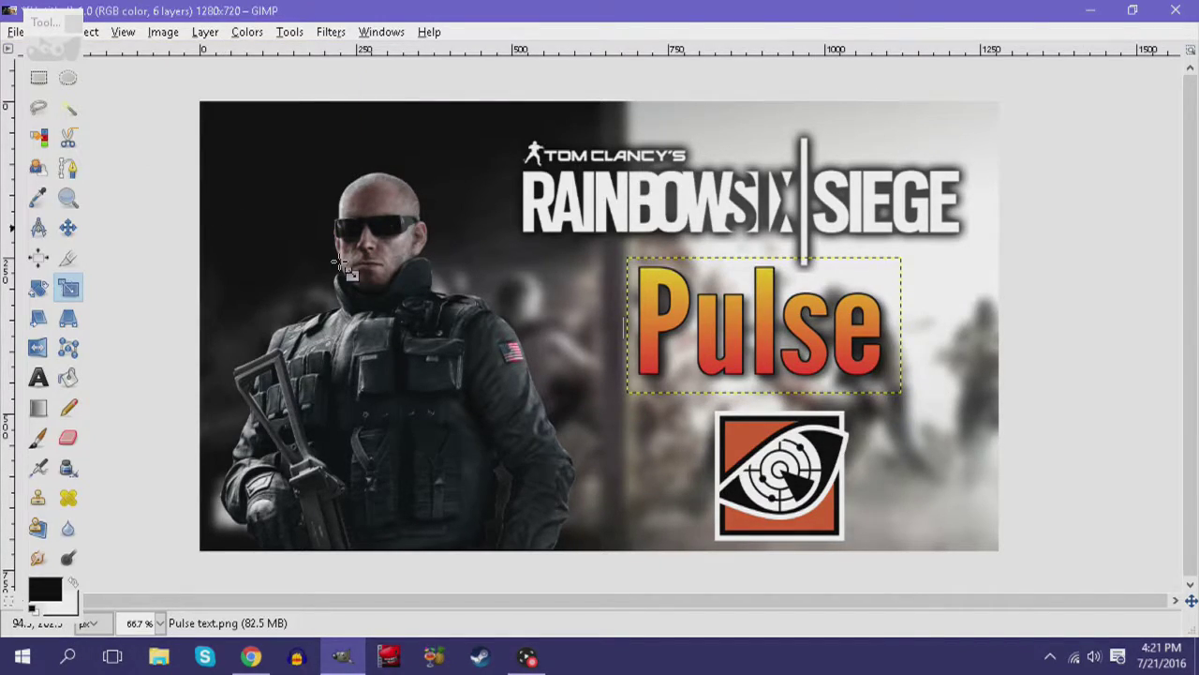
left_click(895, 379)
left_click_drag(913, 402, 936, 413)
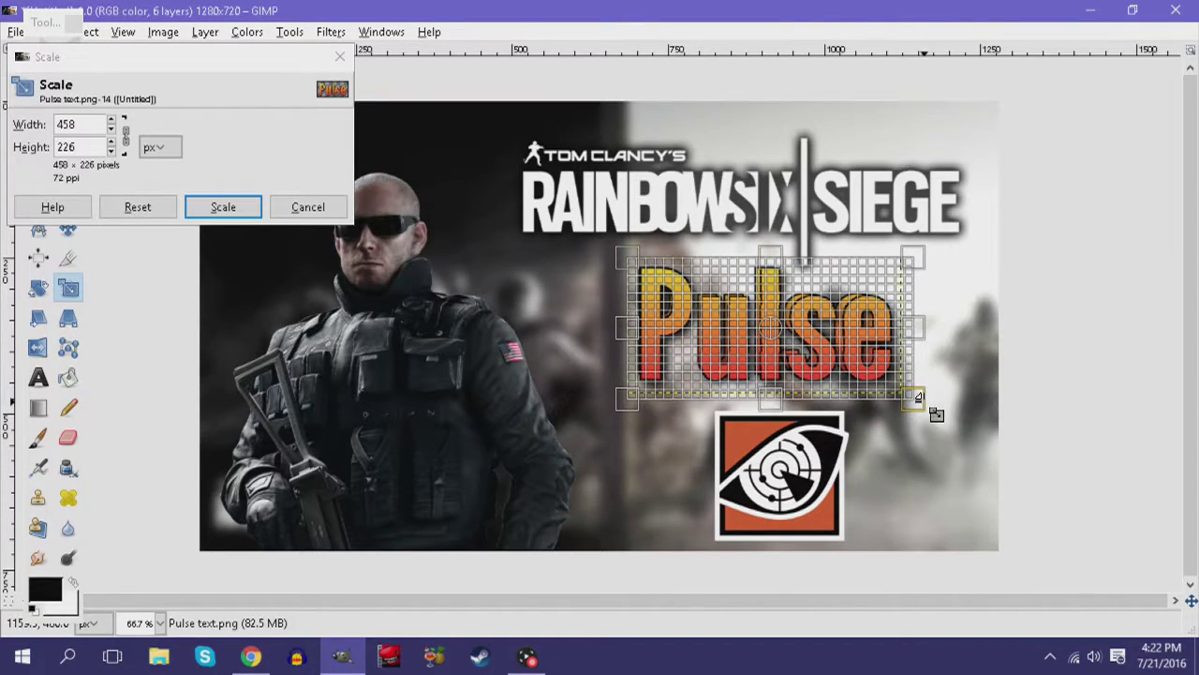
left_click(234, 210)
Select the Pulse eye emblem layer and enlarge it from its upper-left corner to 251 × 243 px.
left_click(785, 465)
left_click(68, 227)
left_click(76, 283)
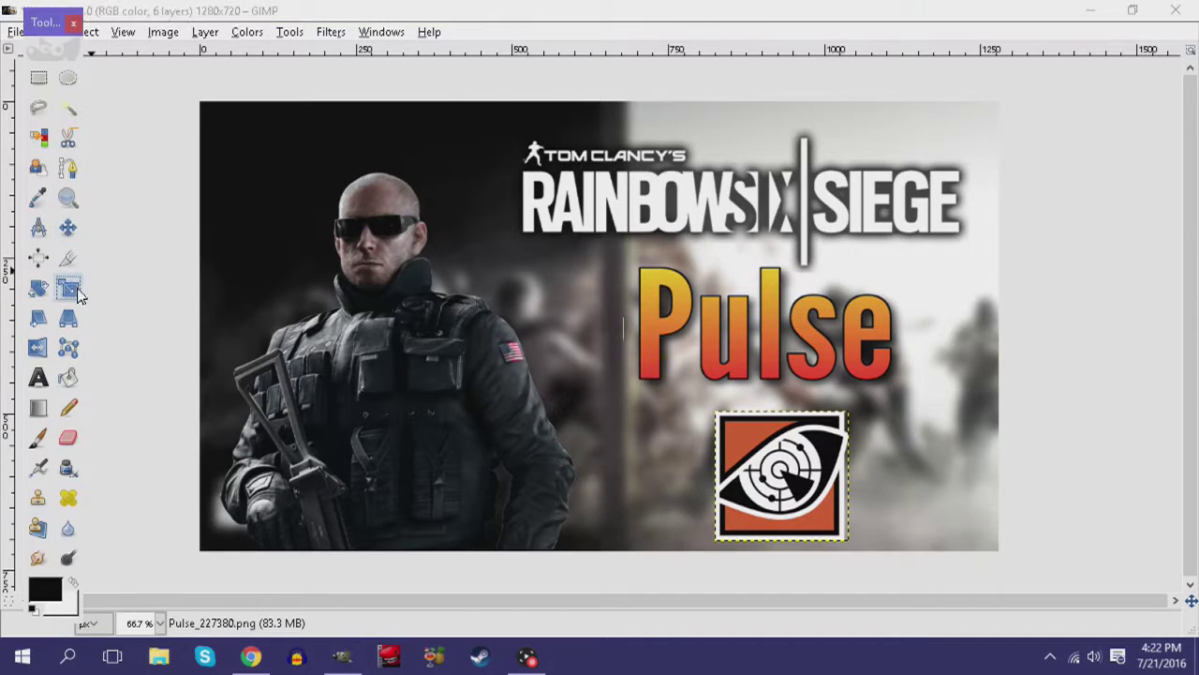
left_click(787, 492)
left_click_drag(731, 456, 704, 434)
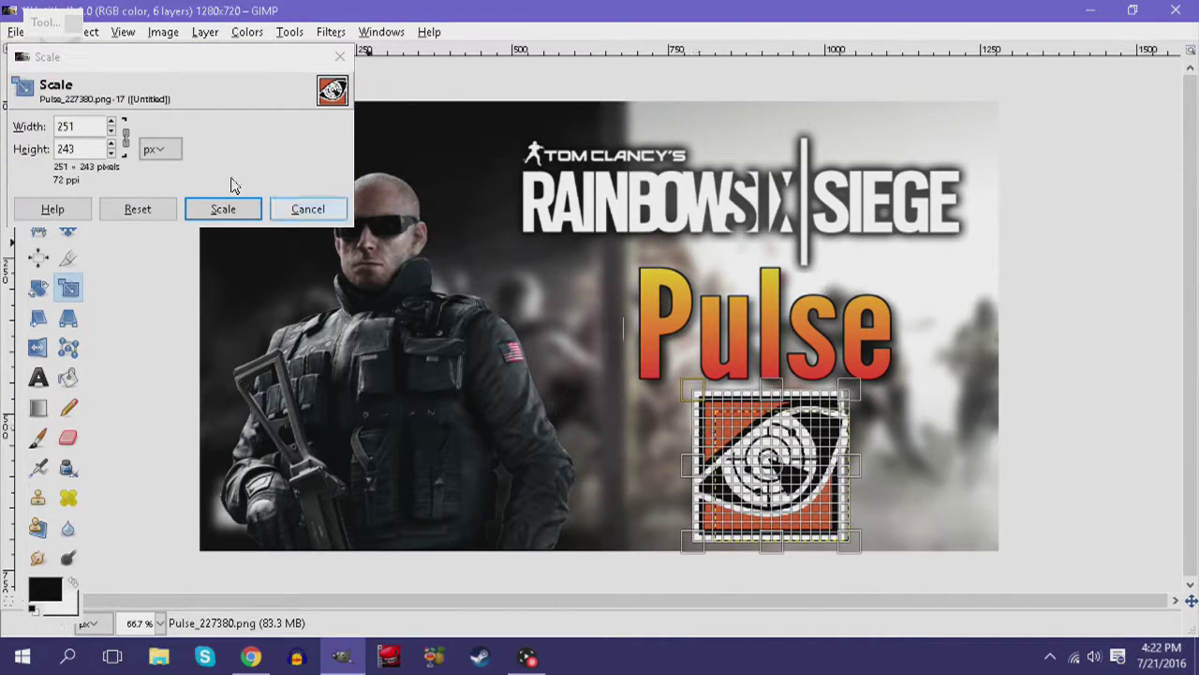
left_click(231, 211)
Move the Pulse text layer slightly upward to clear the enlarged eye emblem.
left_click(68, 227)
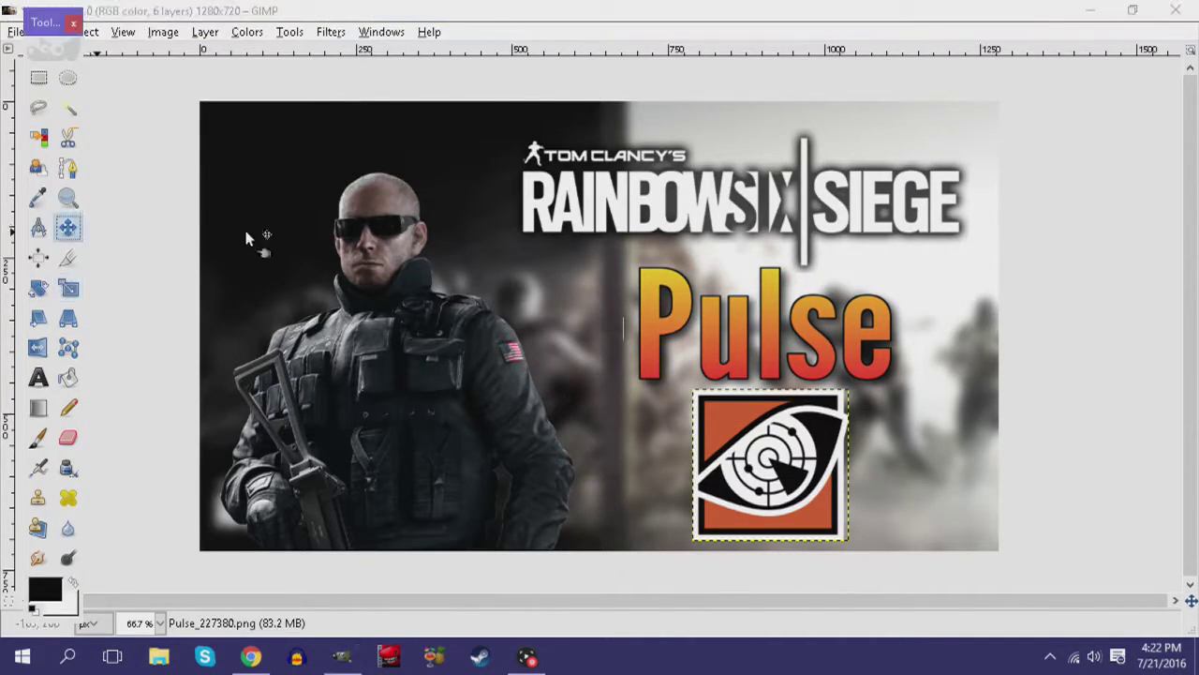
left_click_drag(765, 317, 765, 308)
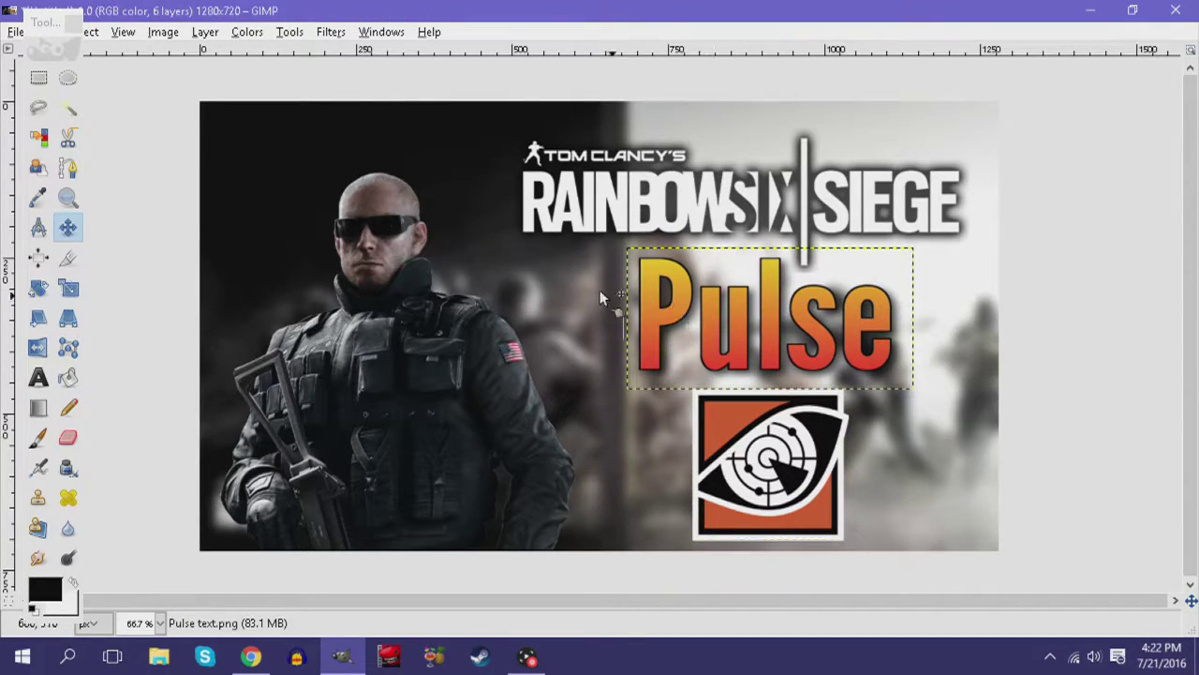
Show the Layers dialog and place it beside the canvas, clear of the artwork.
left_click(565, 280)
key("ctrl+l")
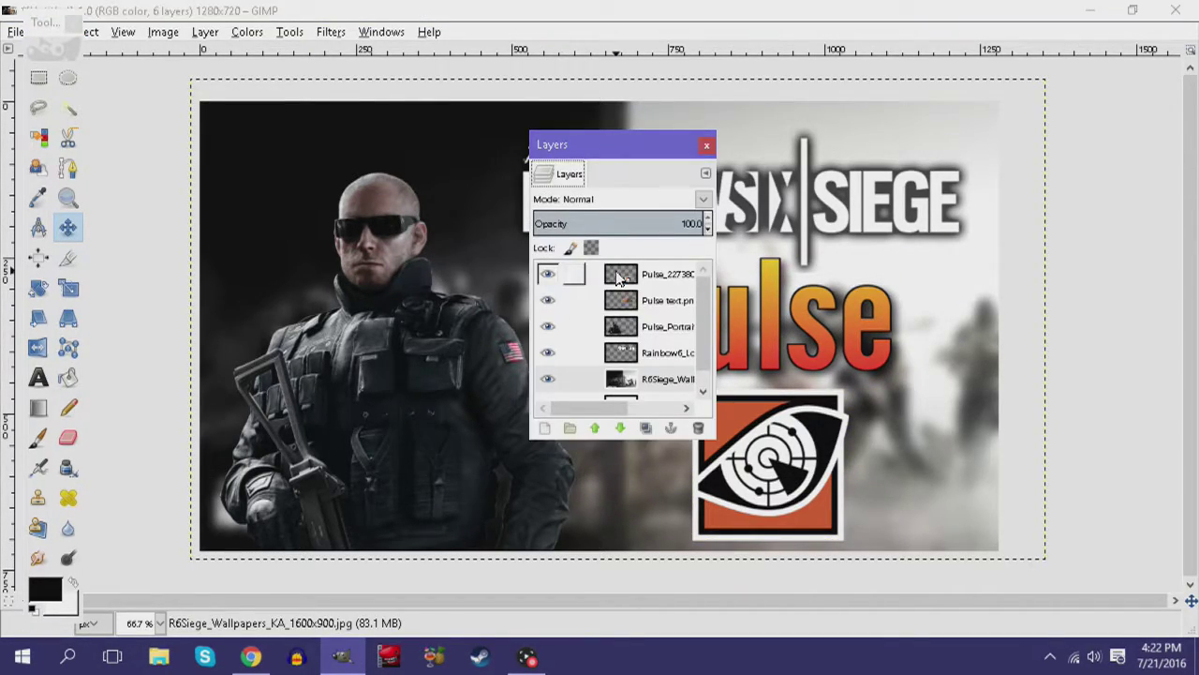
left_click_drag(595, 159, 1074, 132)
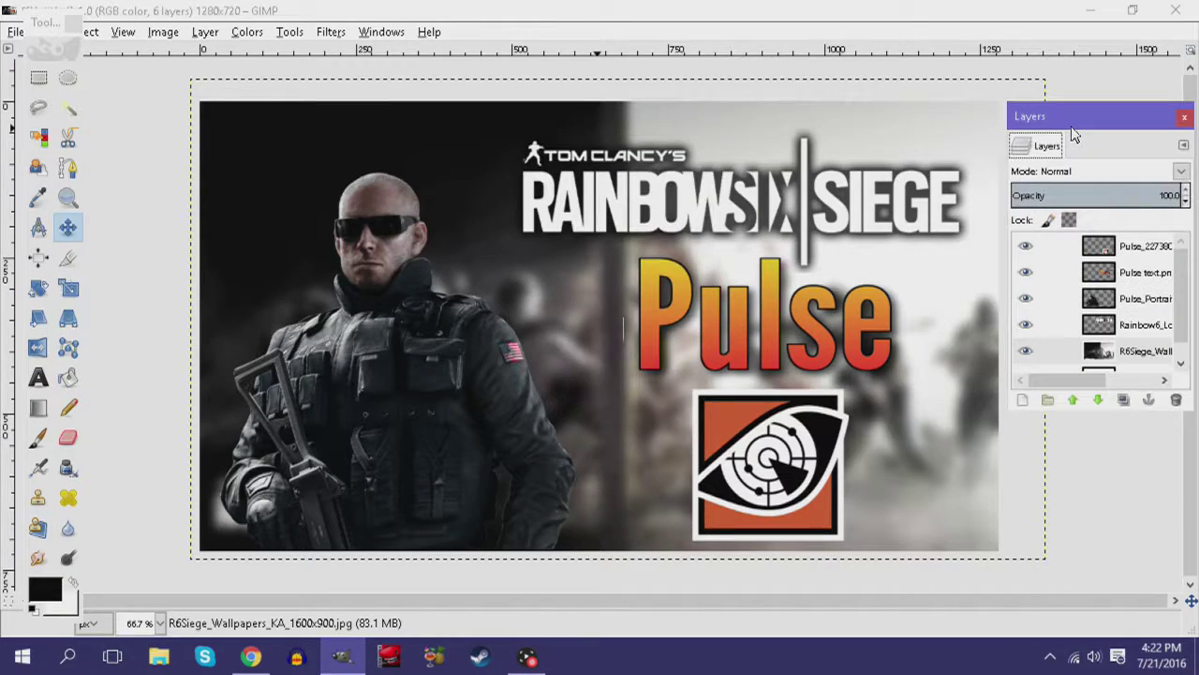
left_click(550, 308)
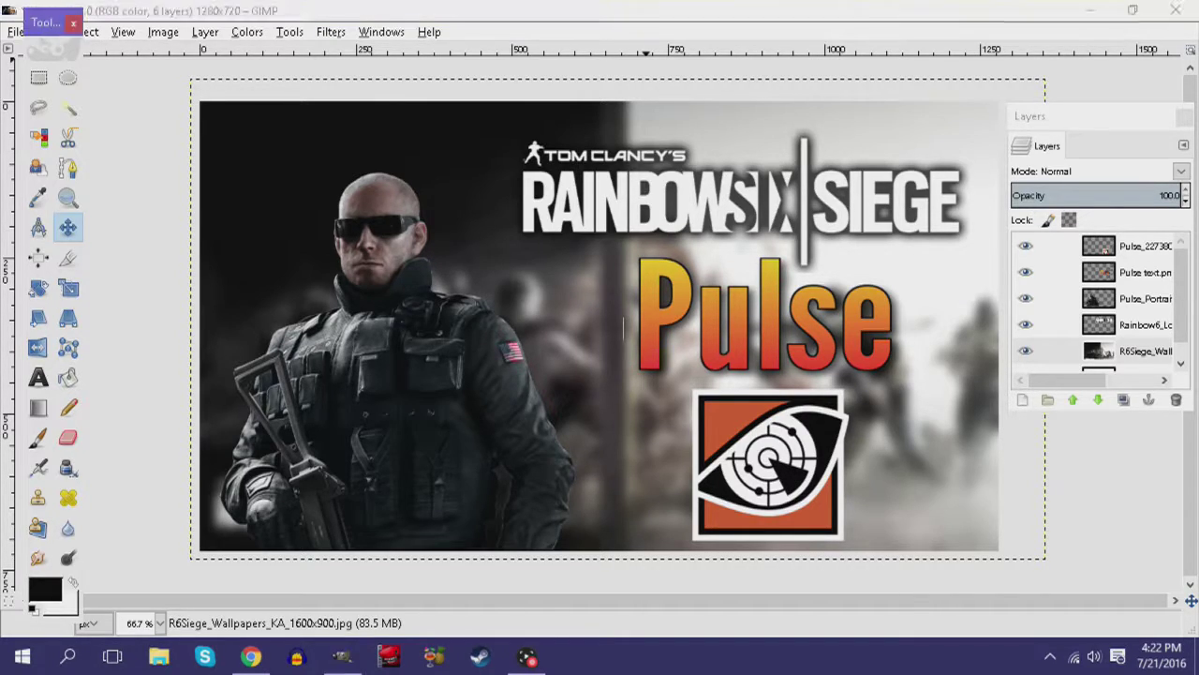
Reposition the toolbox at the upper-left of the workspace so it no longer covers the thumbnail.
left_click(82, 32)
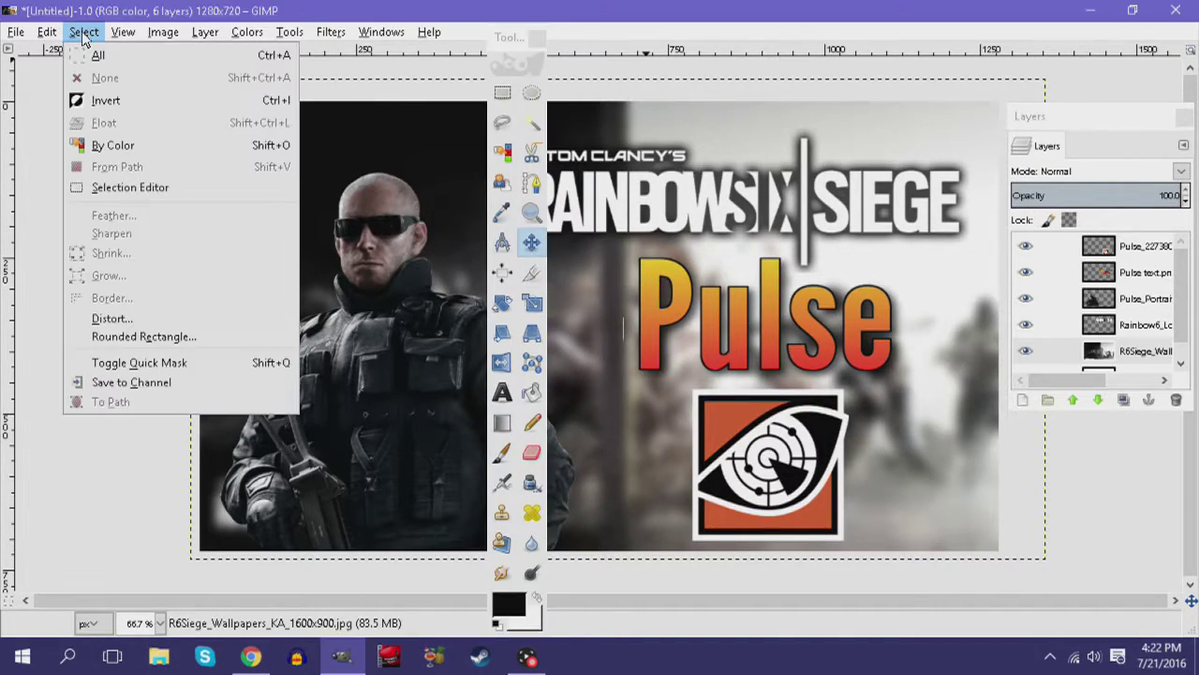
left_click(511, 42)
left_click_drag(486, 53, 78, 29)
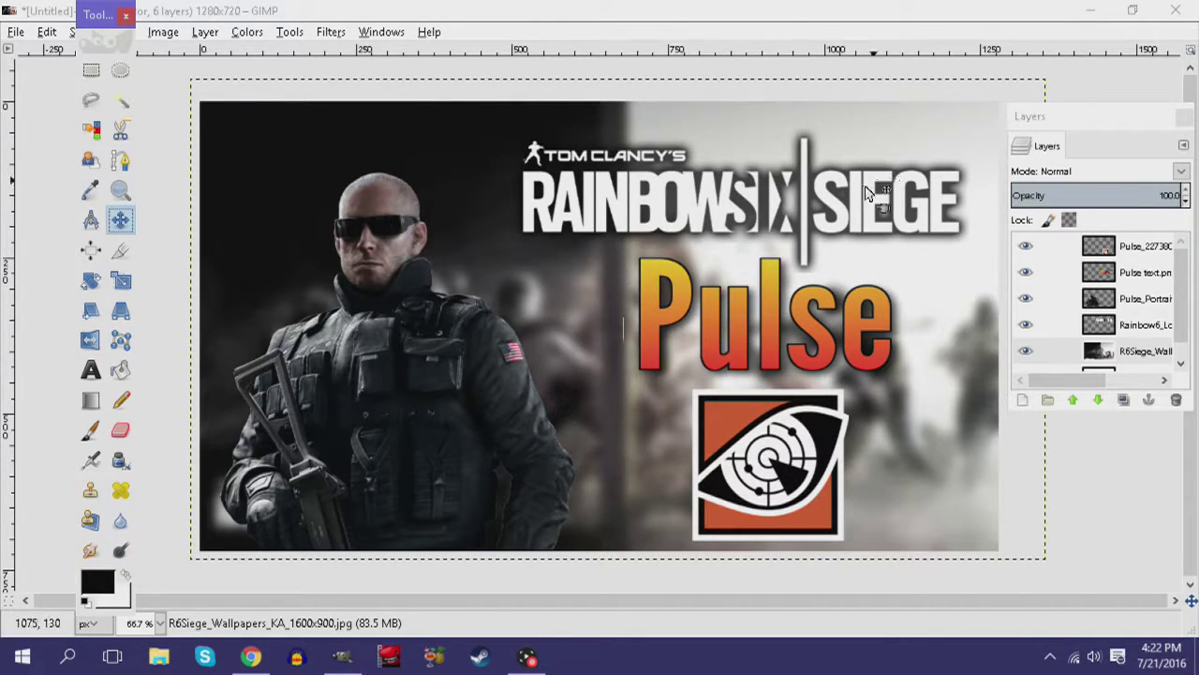
Move the Rainbow Six Siege logo up and right, raise the Pulse text about 24 px, and nudge the eye emblem slightly left.
left_click(779, 195)
left_click_drag(778, 195, 803, 183)
left_click(868, 294)
left_click_drag(772, 316, 769, 305)
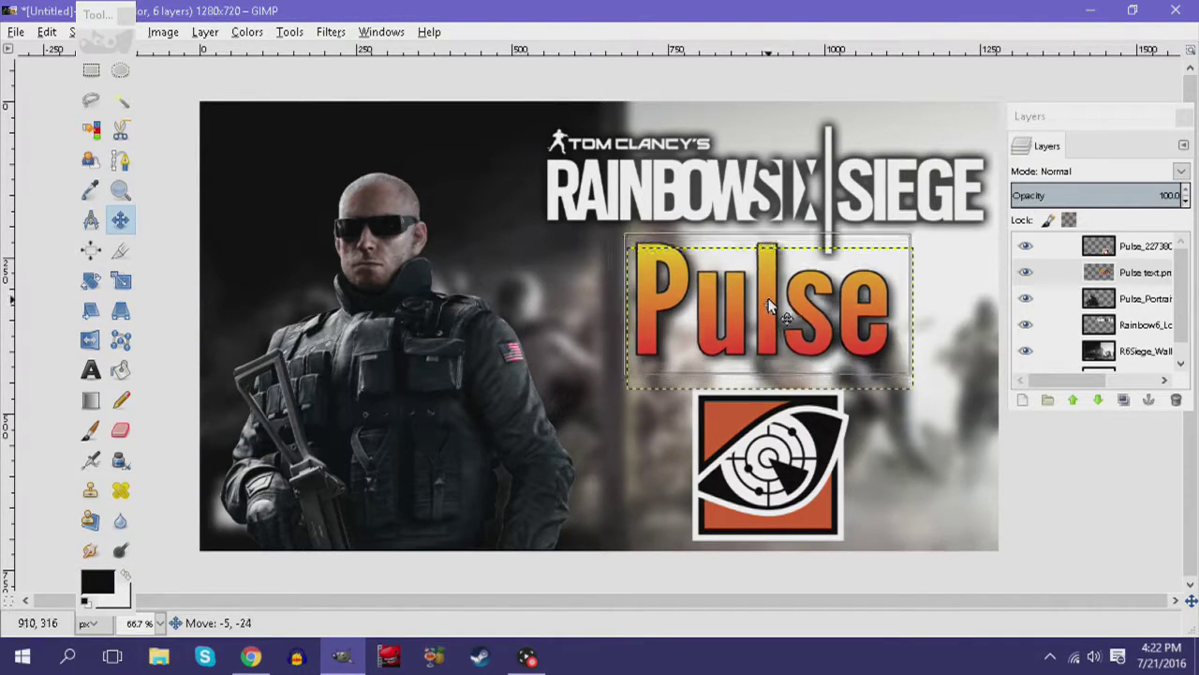
left_click(748, 455)
left_click(562, 309)
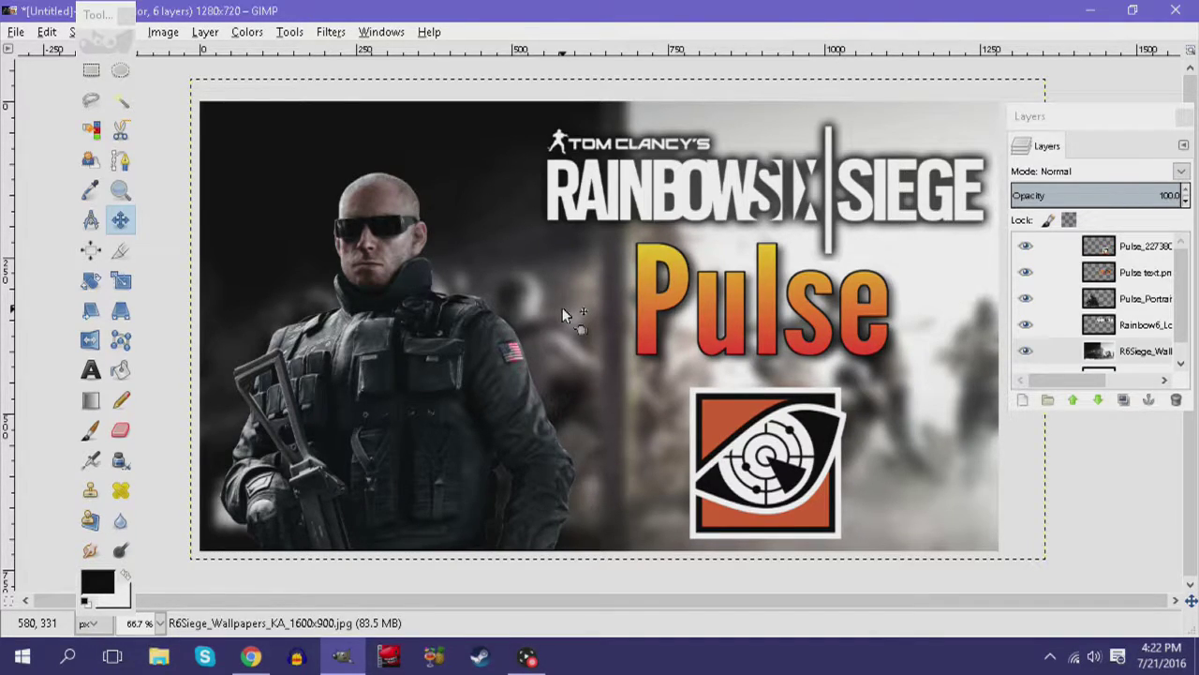
Save the project in the Documents folder as rss logo tut.xcf.
left_click(16, 32)
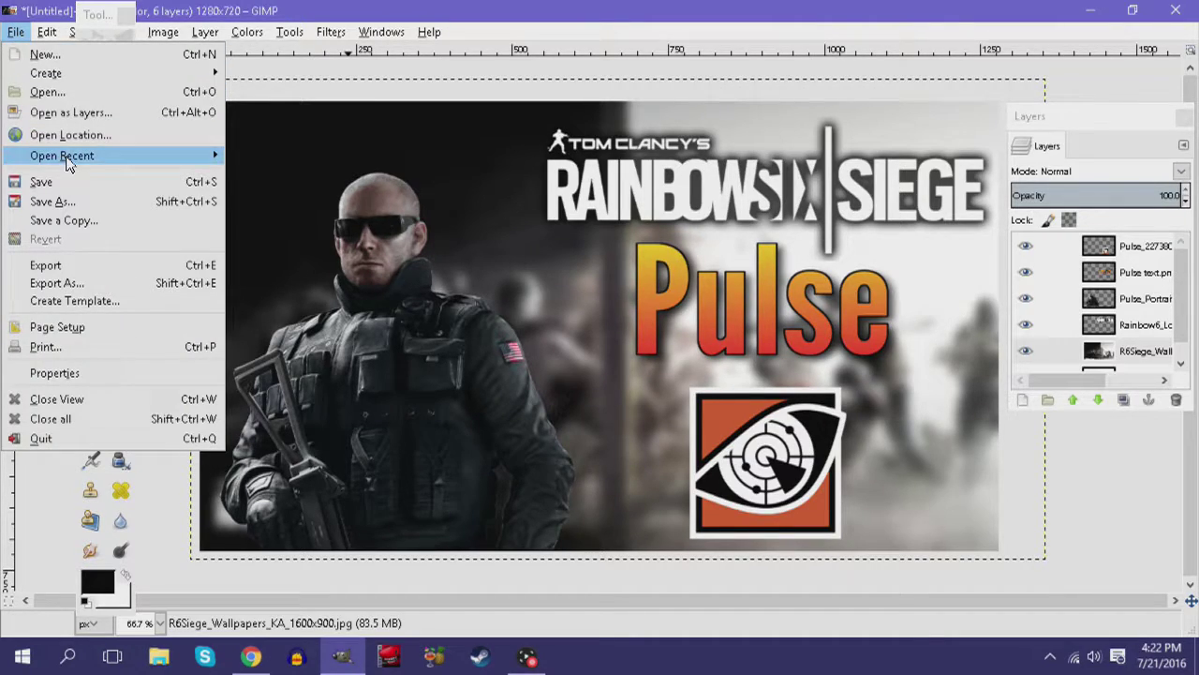
left_click(69, 201)
type("r")
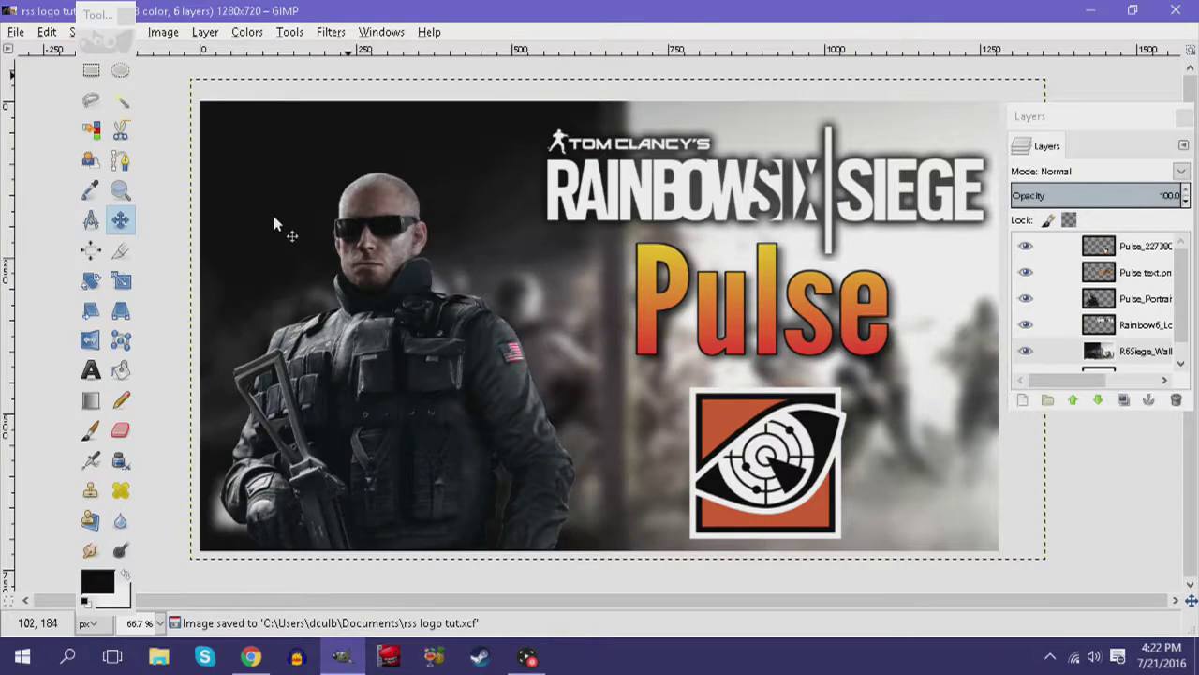
Try to export the thumbnail to the Pictures folder as [Thumbnail] Grabberzz Pulse Guide.png with compression level 9.
left_click(16, 34)
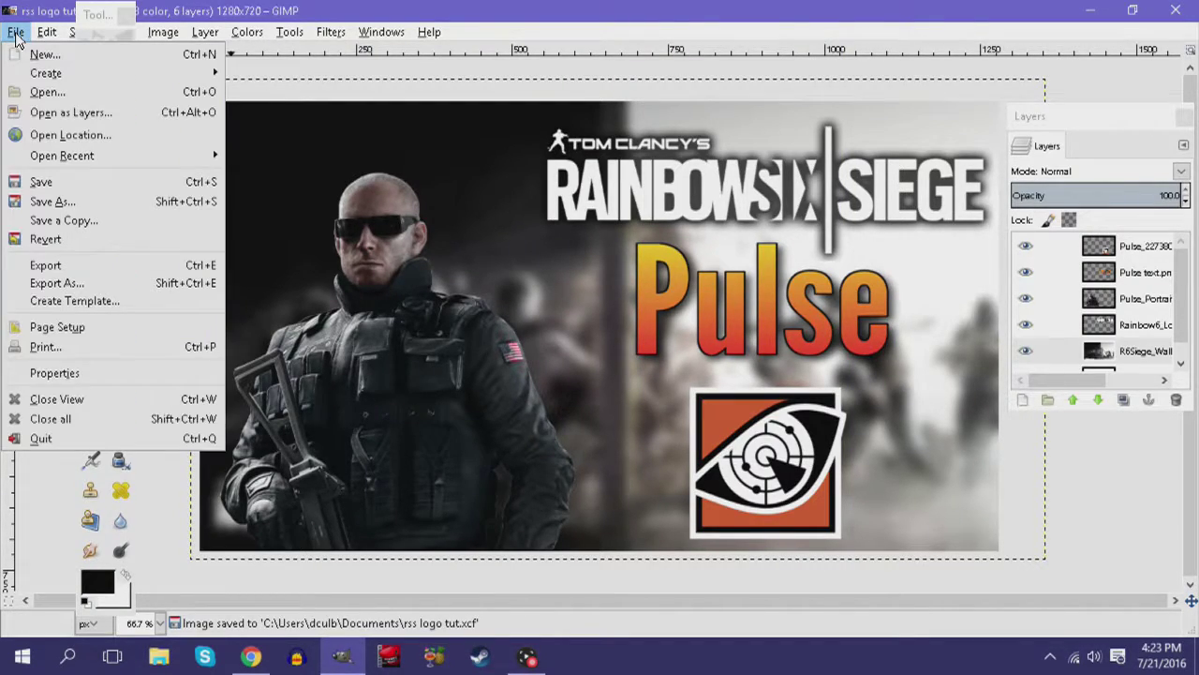
left_click(73, 284)
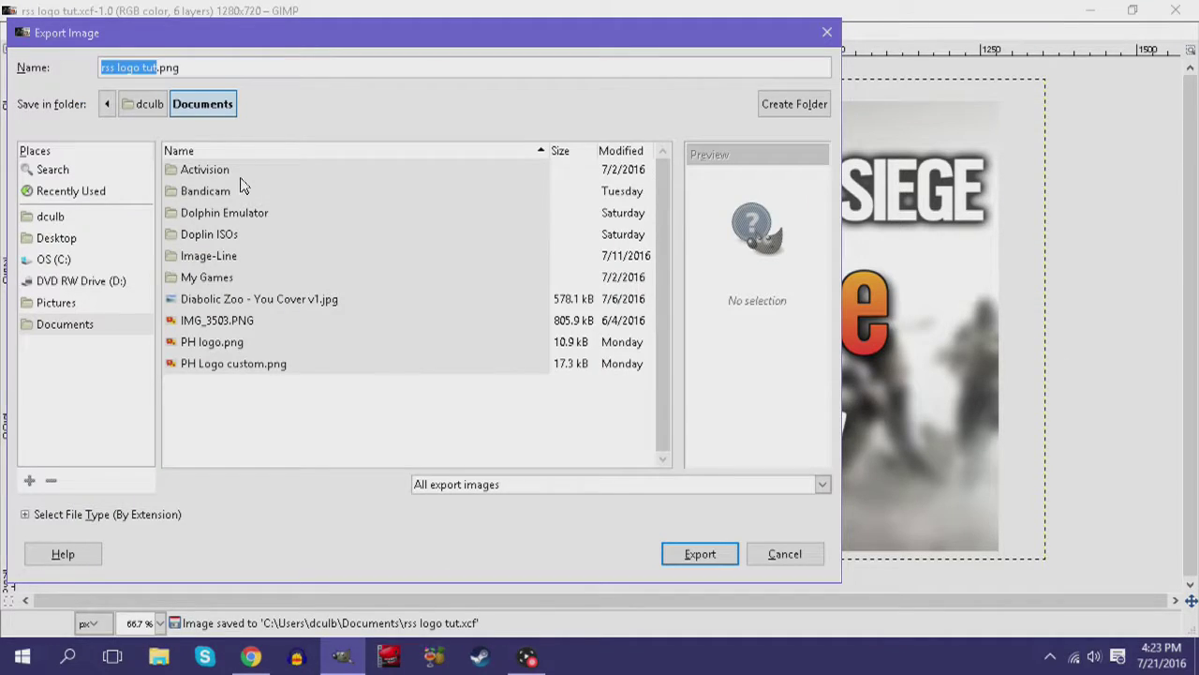
type("rss")
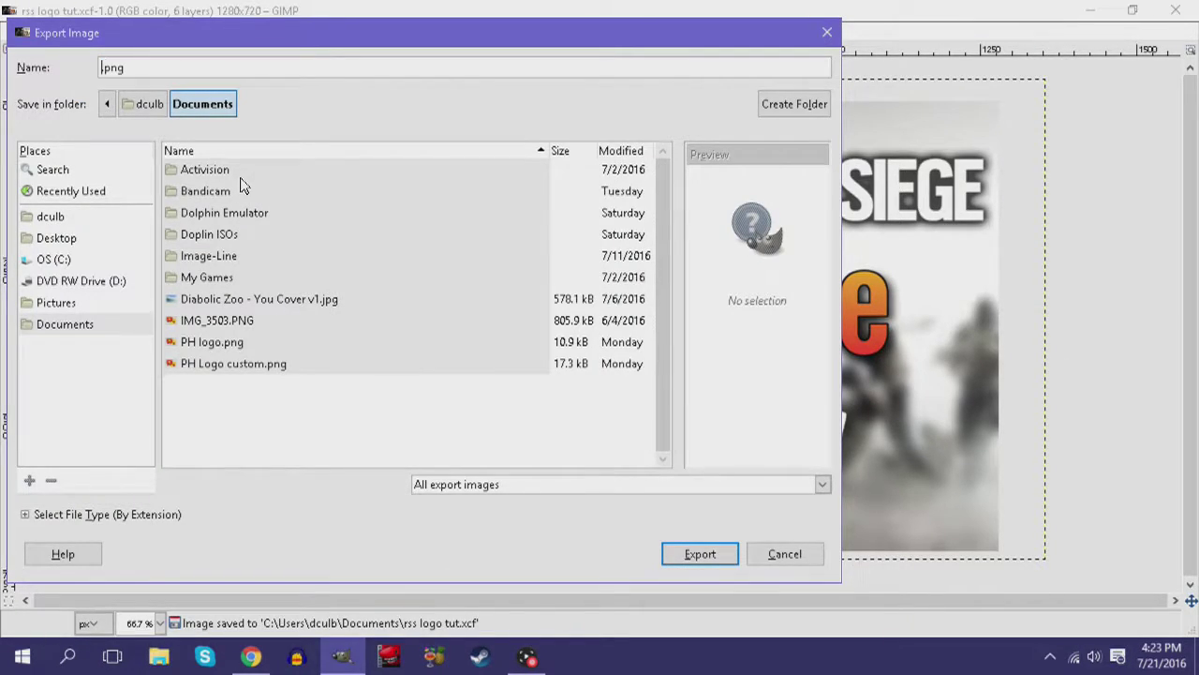
type("ail] Grabberzz Pulse Guide")
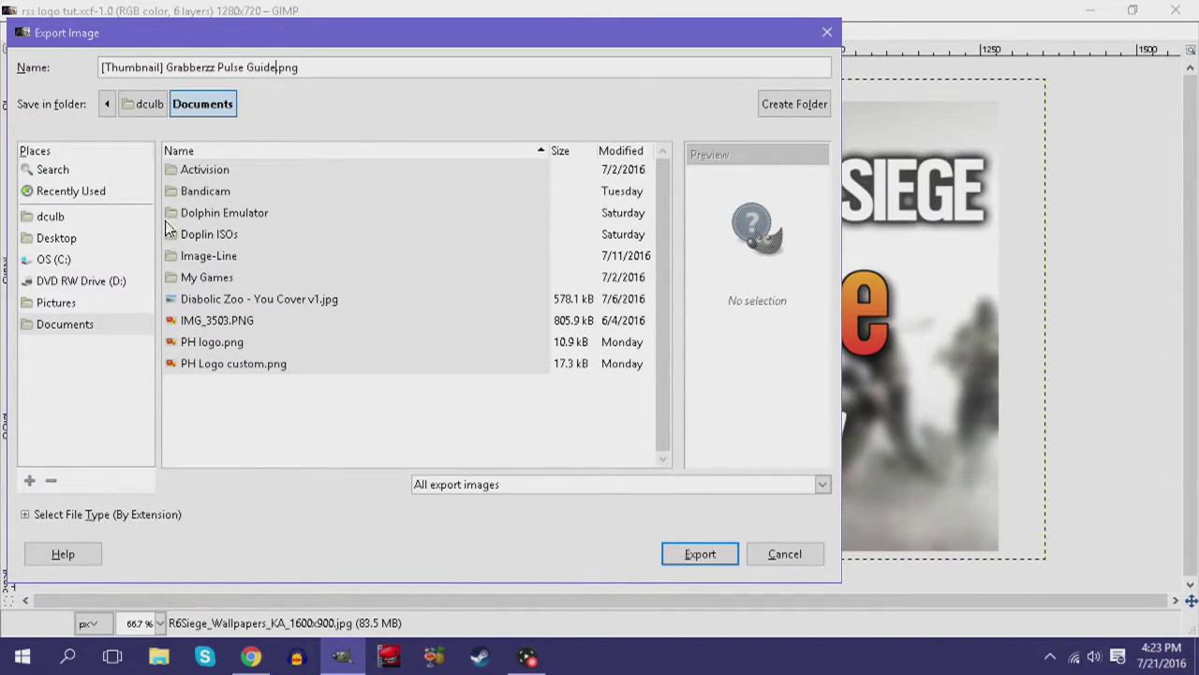
left_click(65, 304)
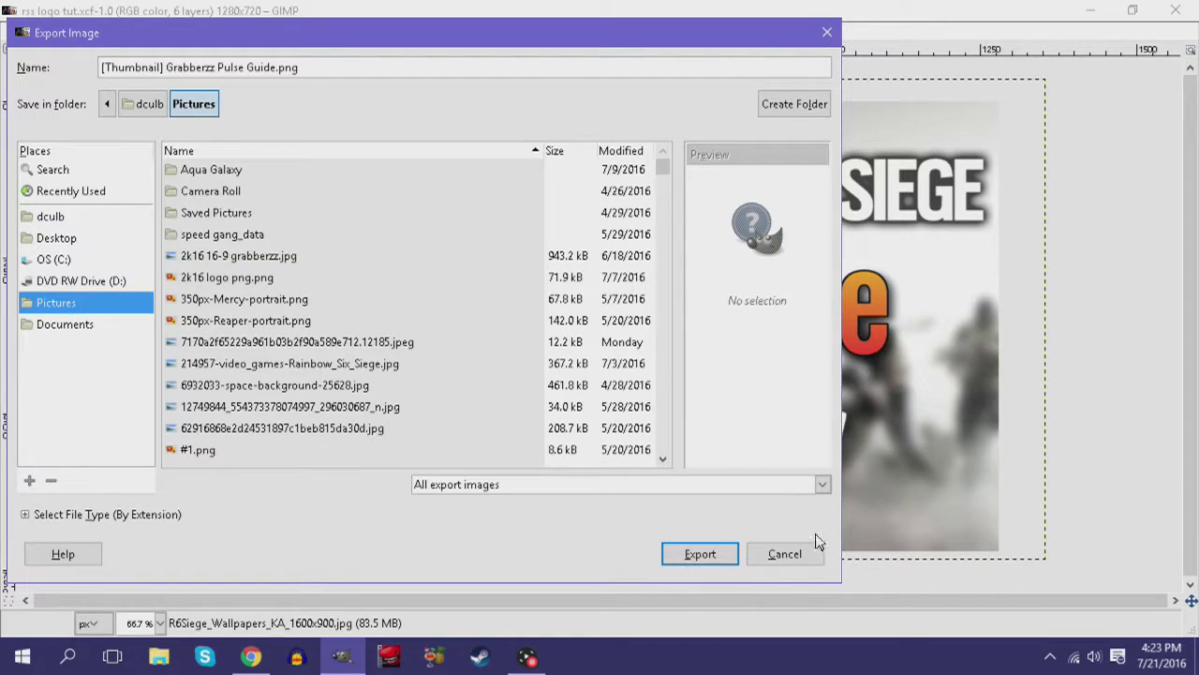
left_click(691, 553)
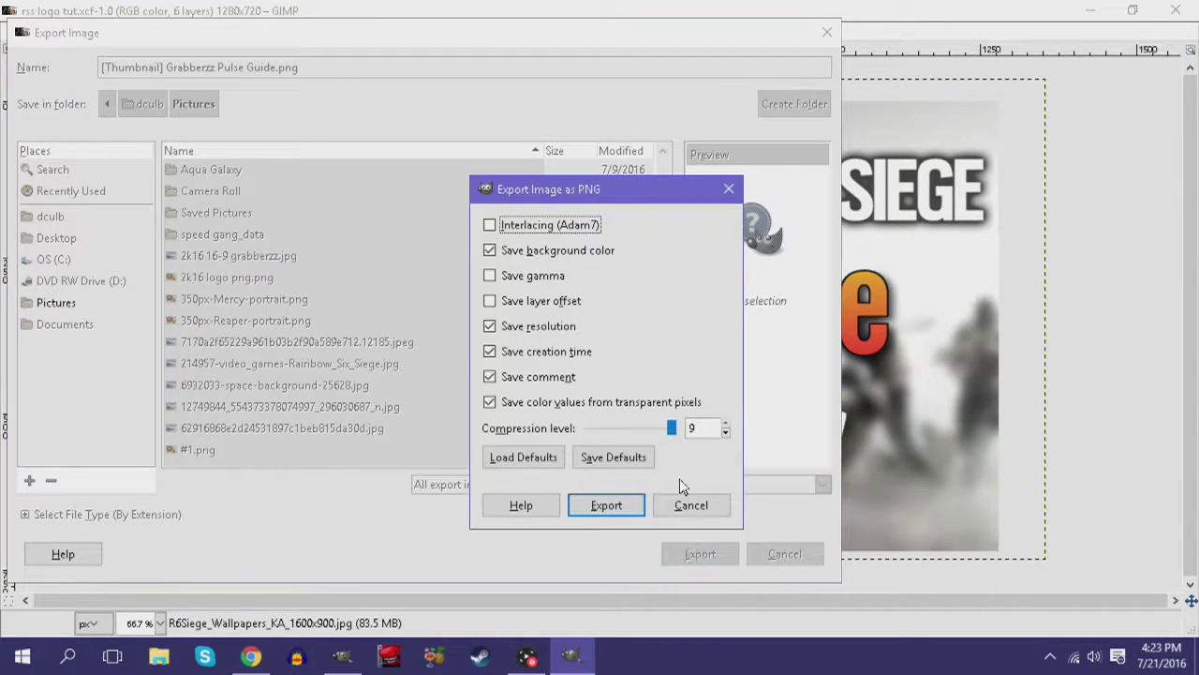
key("Return")
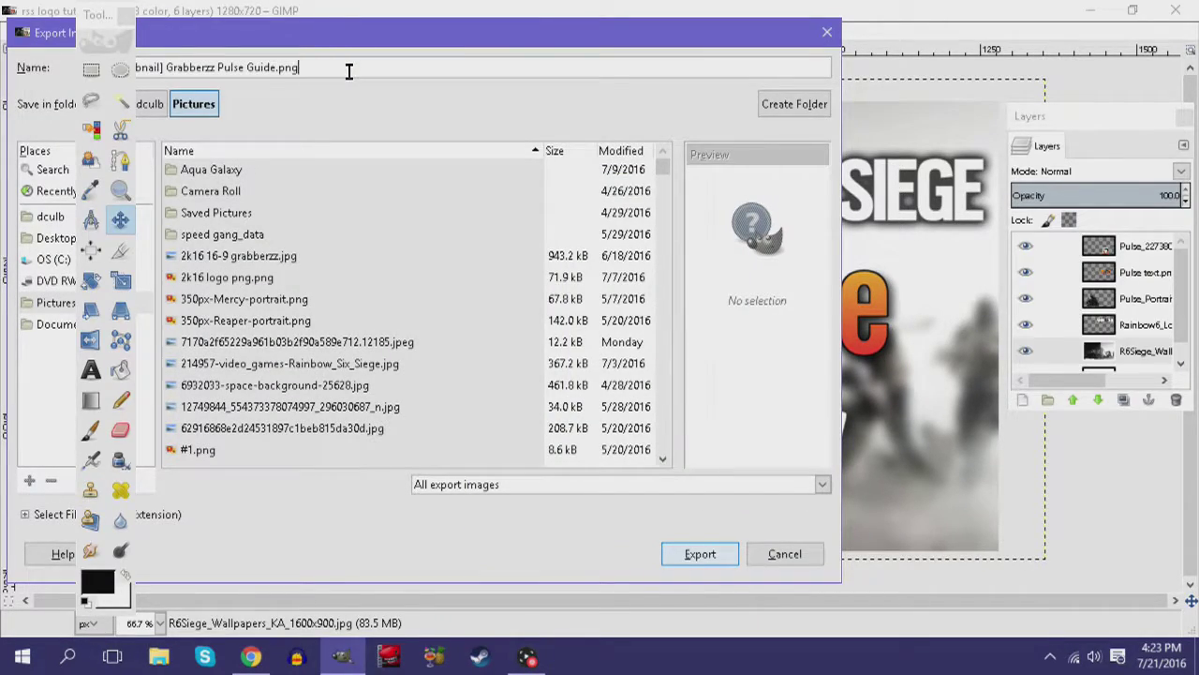
Change the export file extension to .jpg and export the thumbnail as a JPEG at quality 90.
key("BackSpace")
type("j")
key("Return")
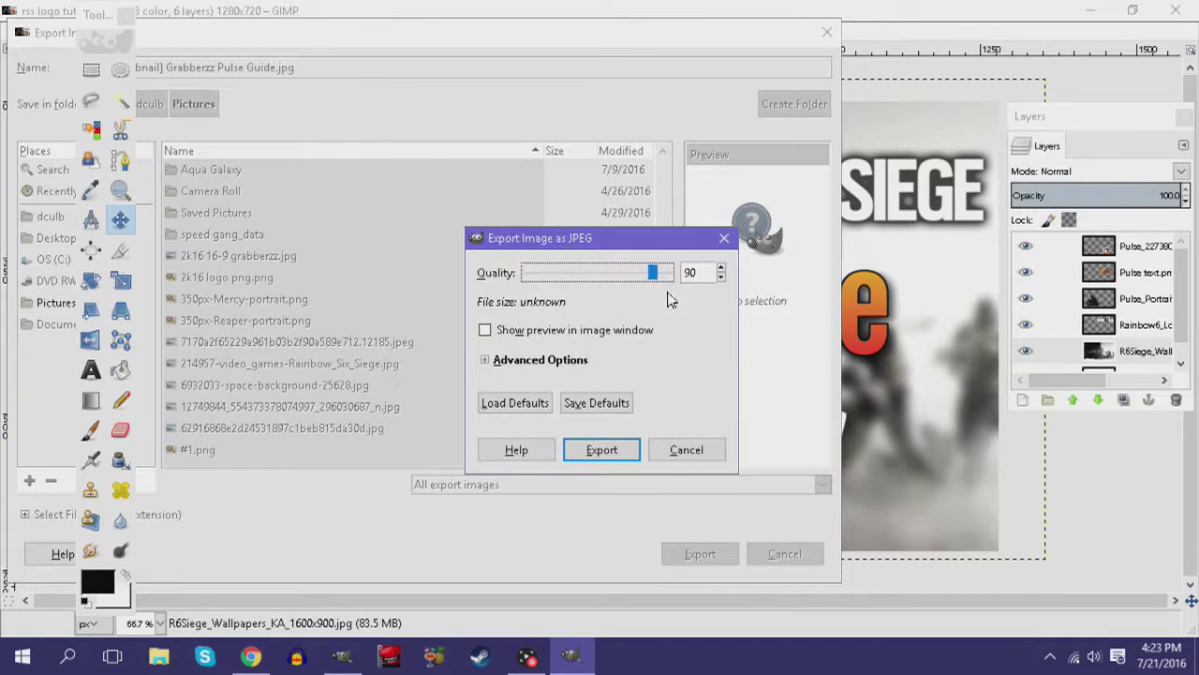
left_click(600, 454)
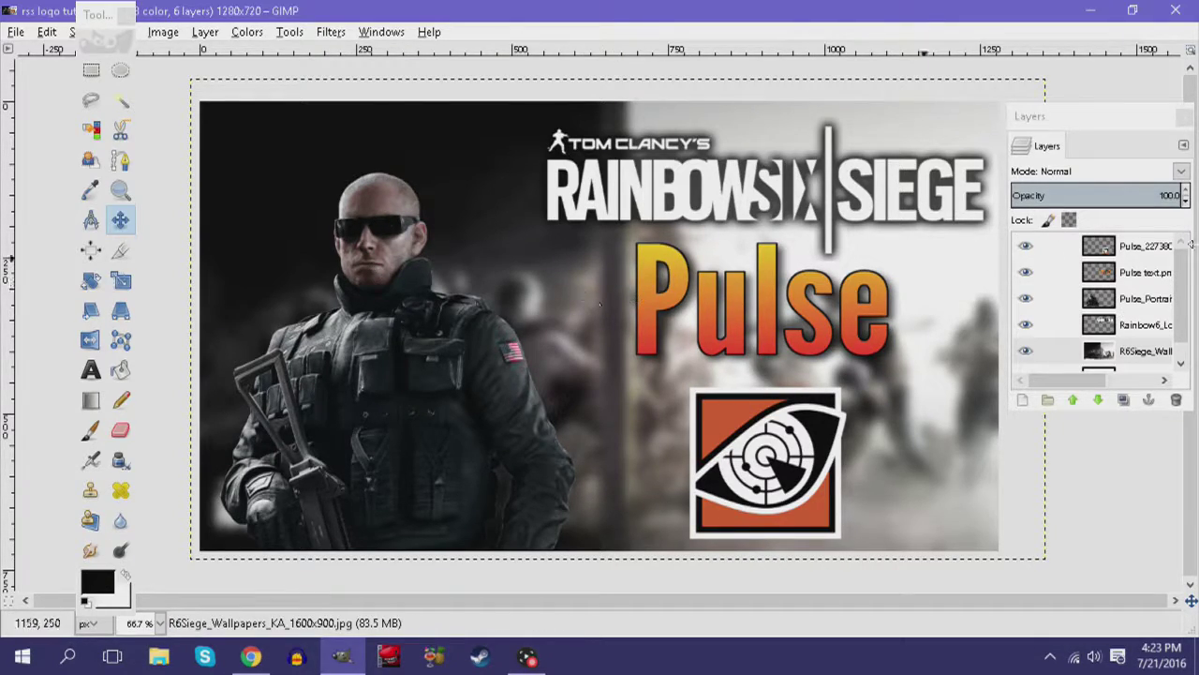
Delete the Pulse text, Pulse eye emblem and Pulse portrait layers, keeping only the logo, wallpaper and background.
left_click(1058, 272)
left_click(1176, 399)
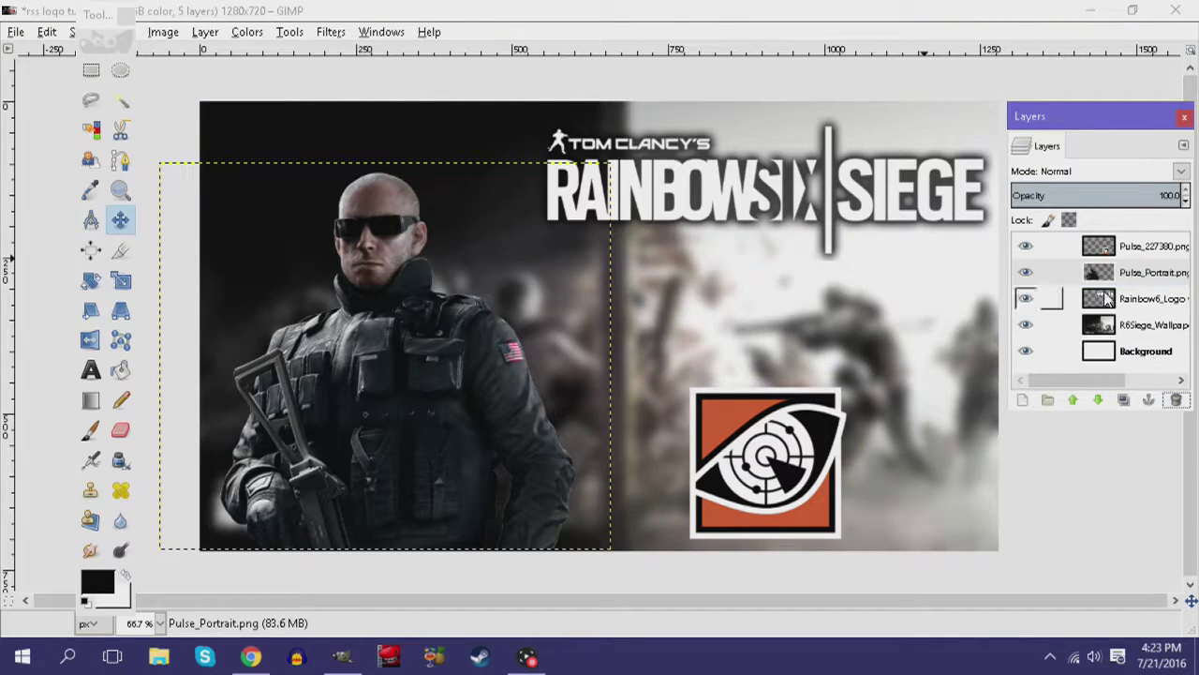
left_click(1139, 246)
left_click(1176, 399)
left_click(1143, 245)
left_click(1176, 400)
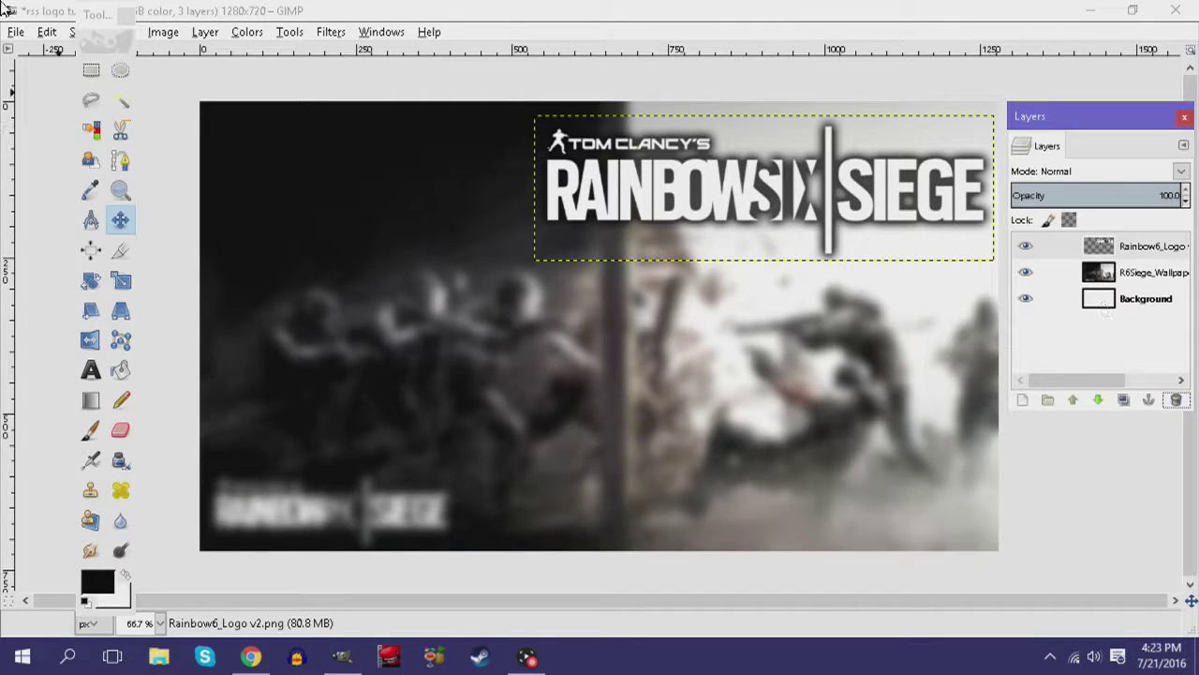
Save the reduced three-layer template over rss logo tut.xcf and close the image.
left_click(15, 32)
left_click(37, 179)
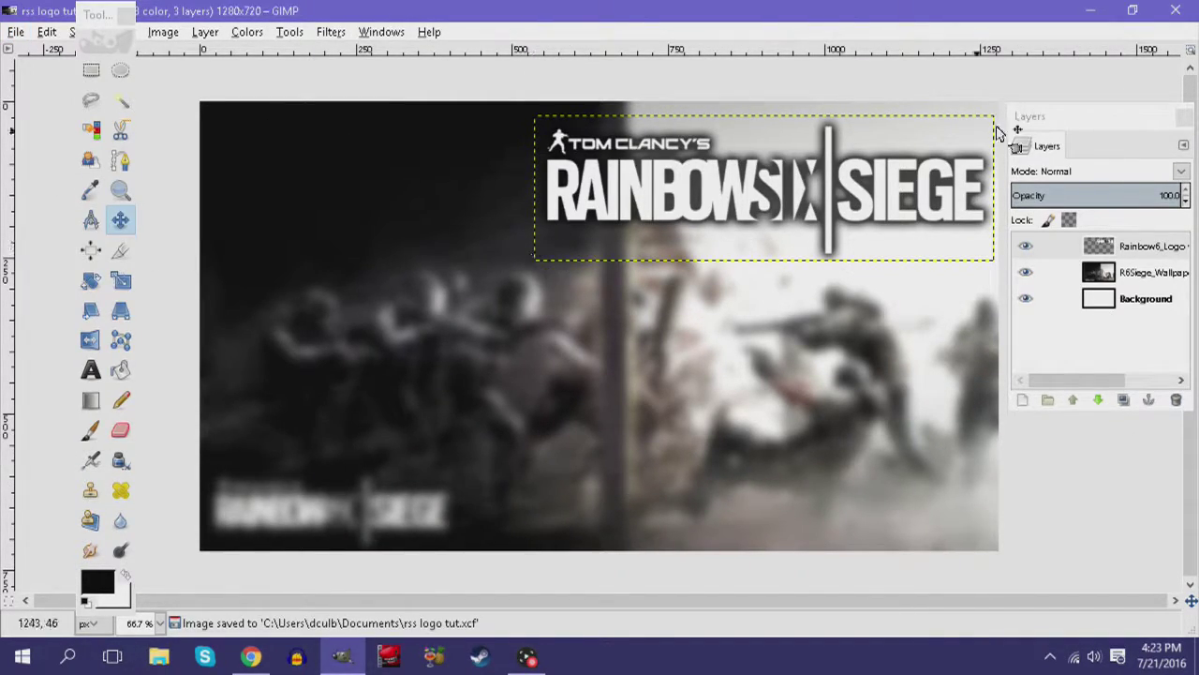
left_click(8, 35)
left_click(56, 399)
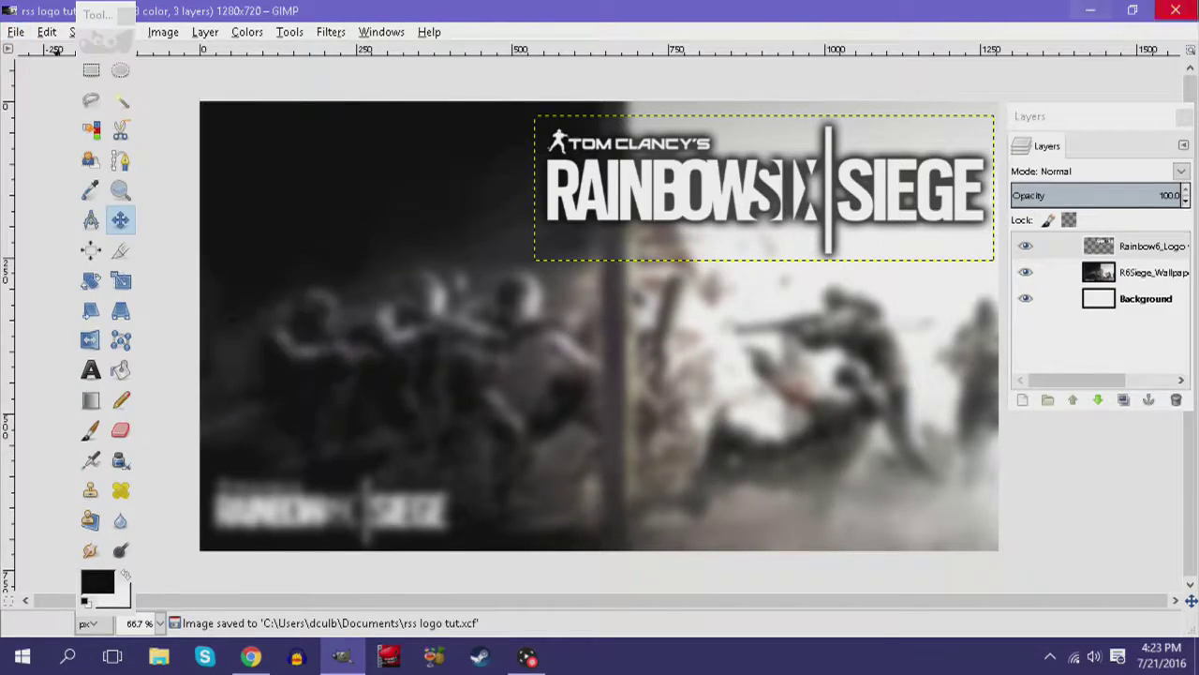
double_click(572, 93)
Reopen the saved template rss logo tut.xcf from the recently used files.
left_click(16, 32)
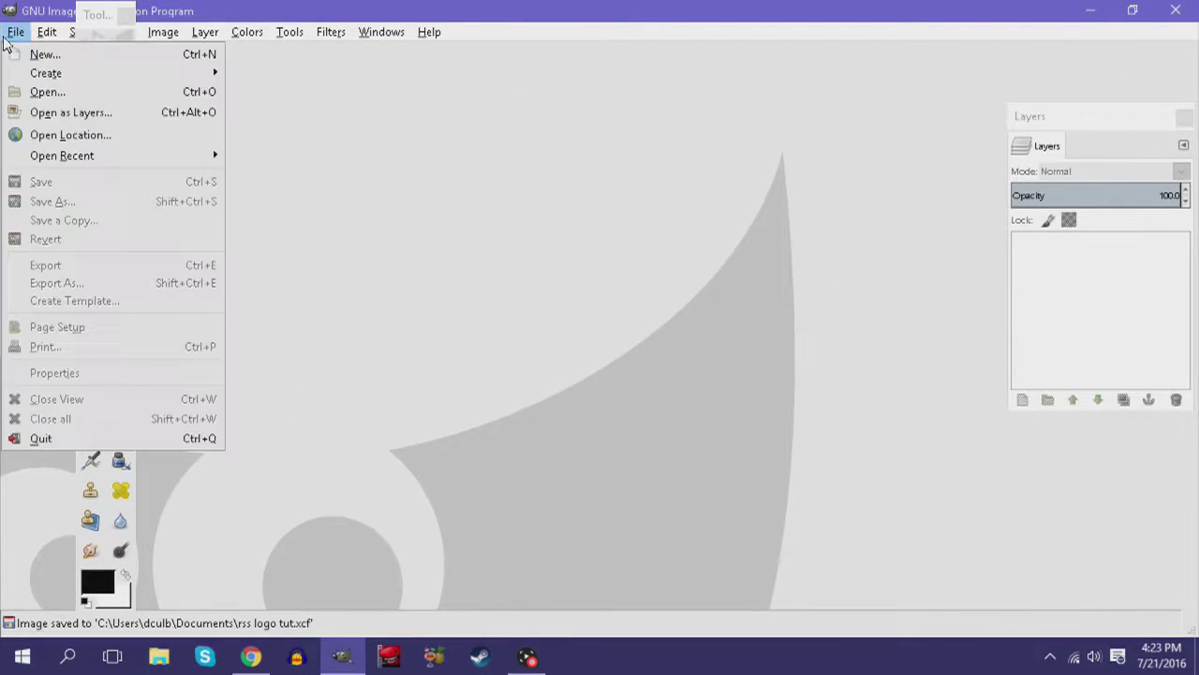
left_click(22, 91)
left_click(249, 108)
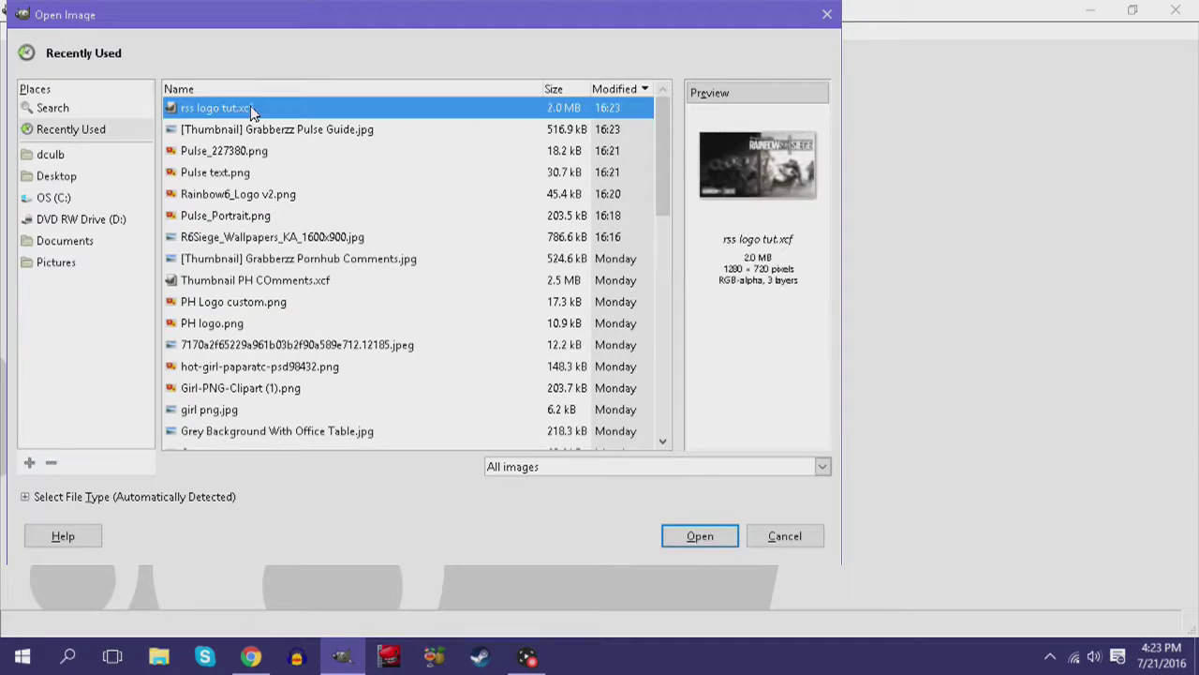
left_click(669, 540)
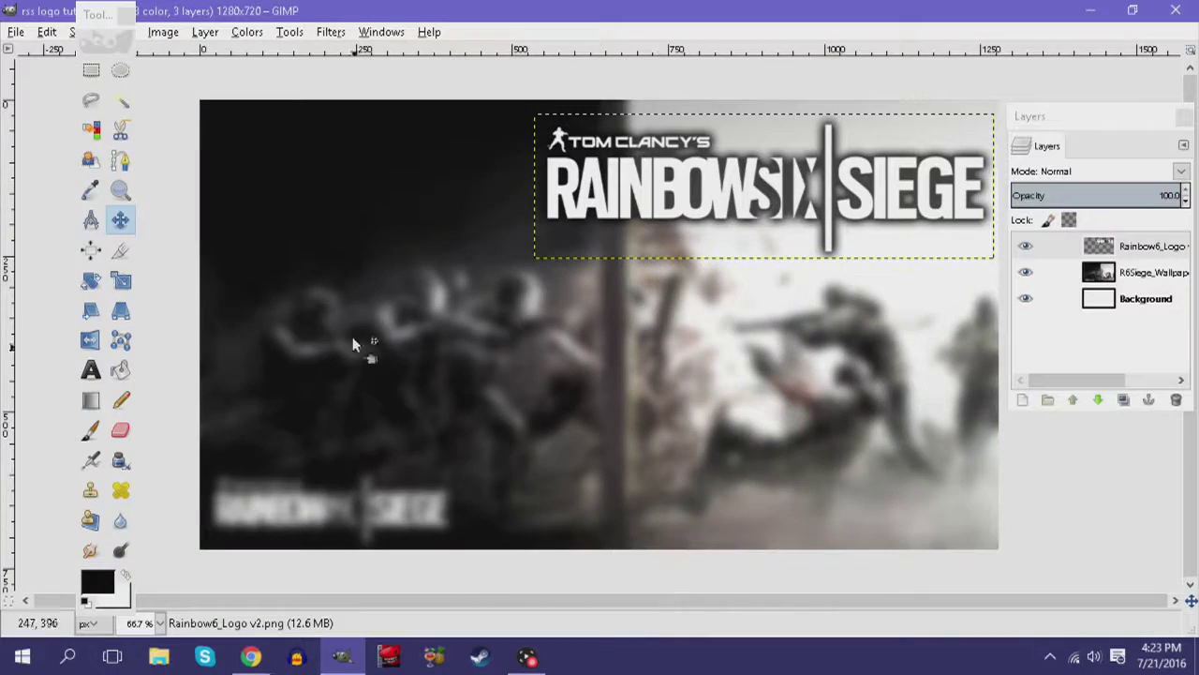